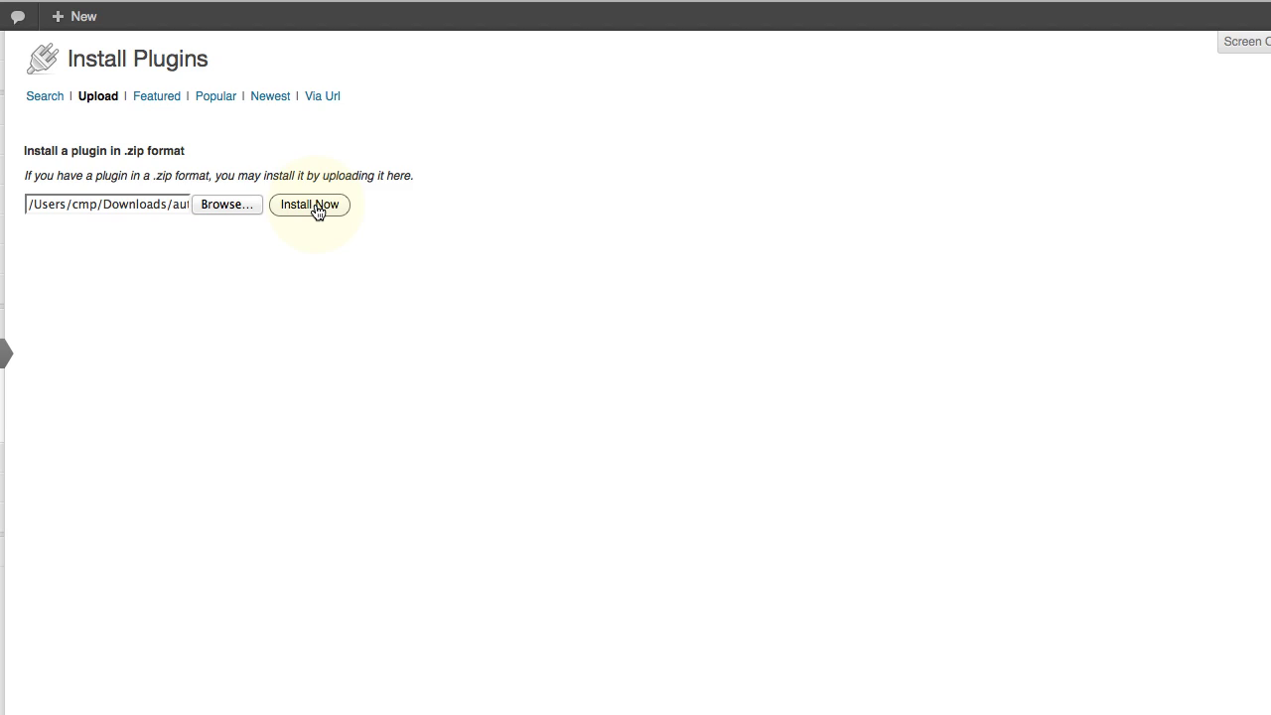
# Install the uploaded automattic-wordpress-terms-of-service-privacy-policy.zip plugin and activate it
pyautogui.click(316, 211)
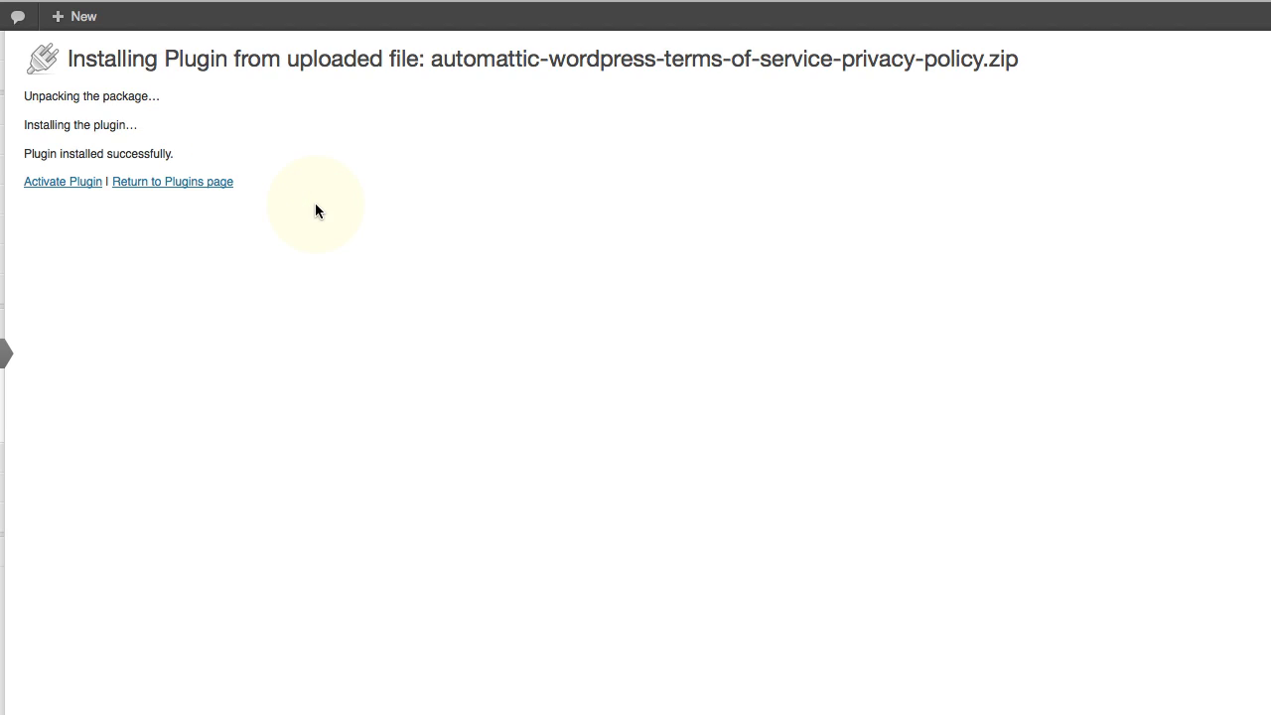
pyautogui.click(83, 185)
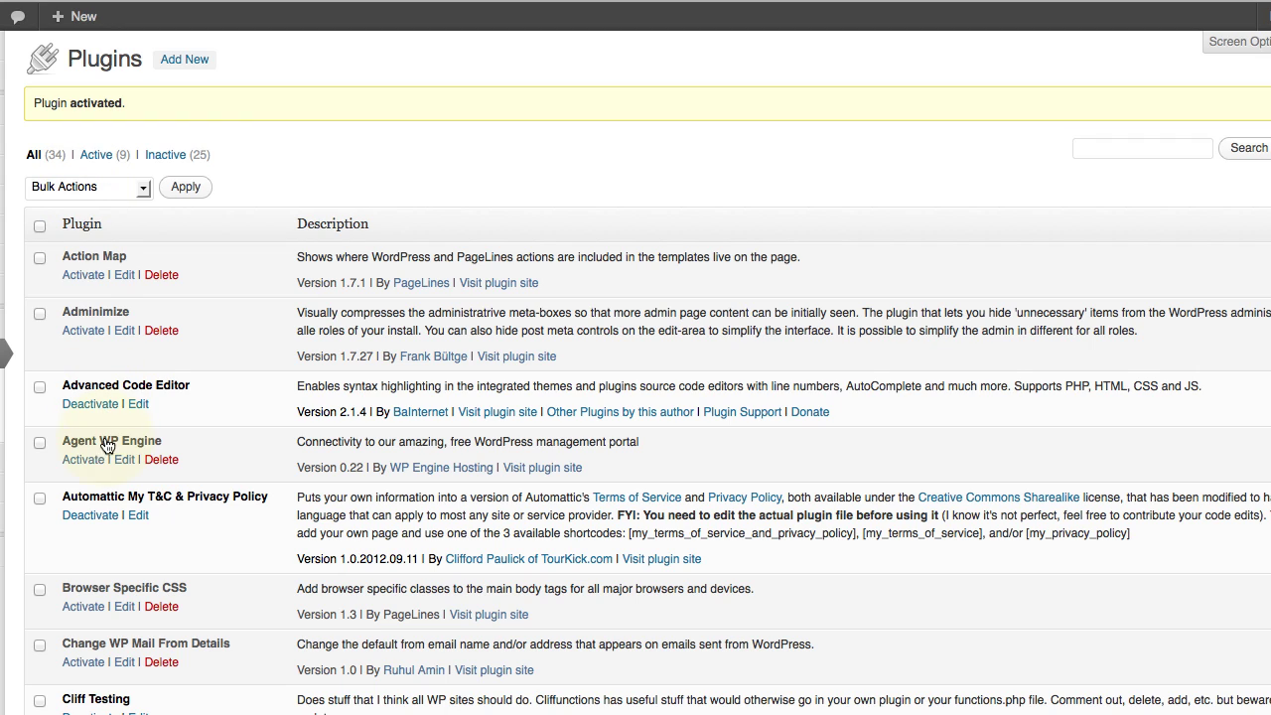
# Review the Automattic My T&C & Privacy Policy description and shortcodes, and open its Terms of Service, Privacy Policy and Creative Commons Sharealike links
pyautogui.moveTo(62, 497); pyautogui.dragTo(276, 495)
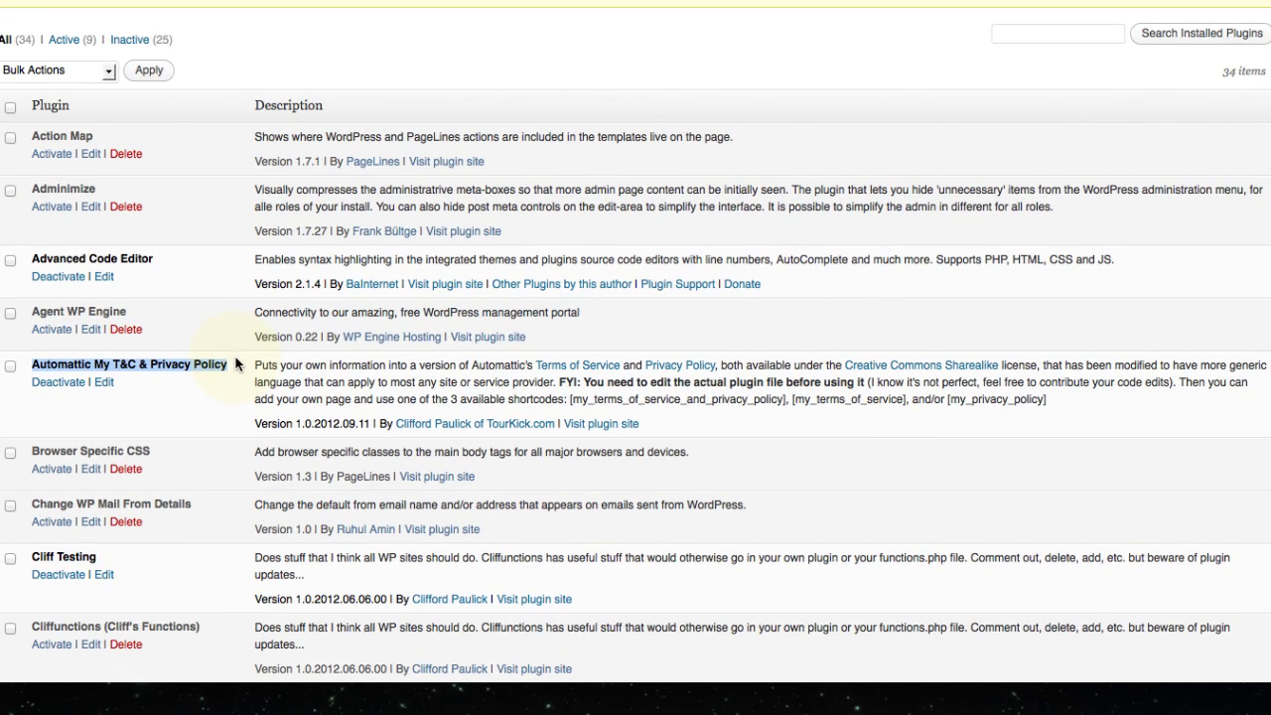
pyautogui.moveTo(560, 383); pyautogui.dragTo(862, 384)
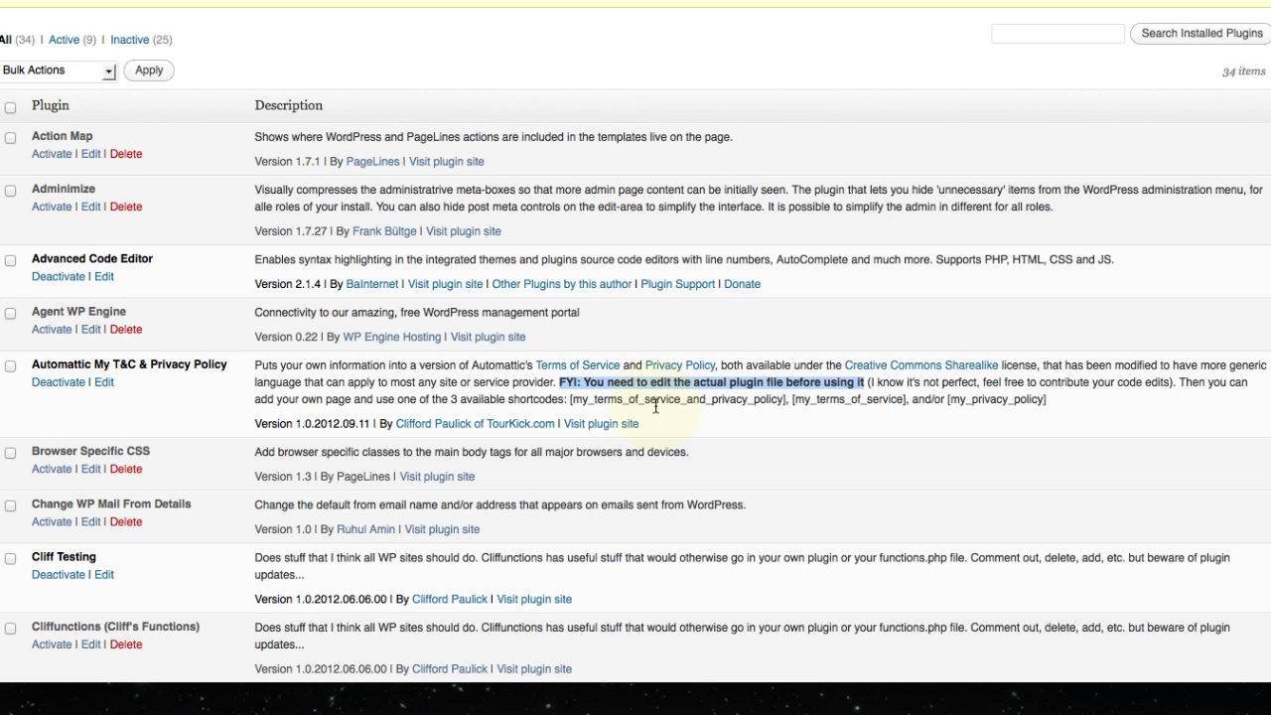
pyautogui.moveTo(571, 401); pyautogui.dragTo(1047, 398)
pyautogui.click(716, 374)
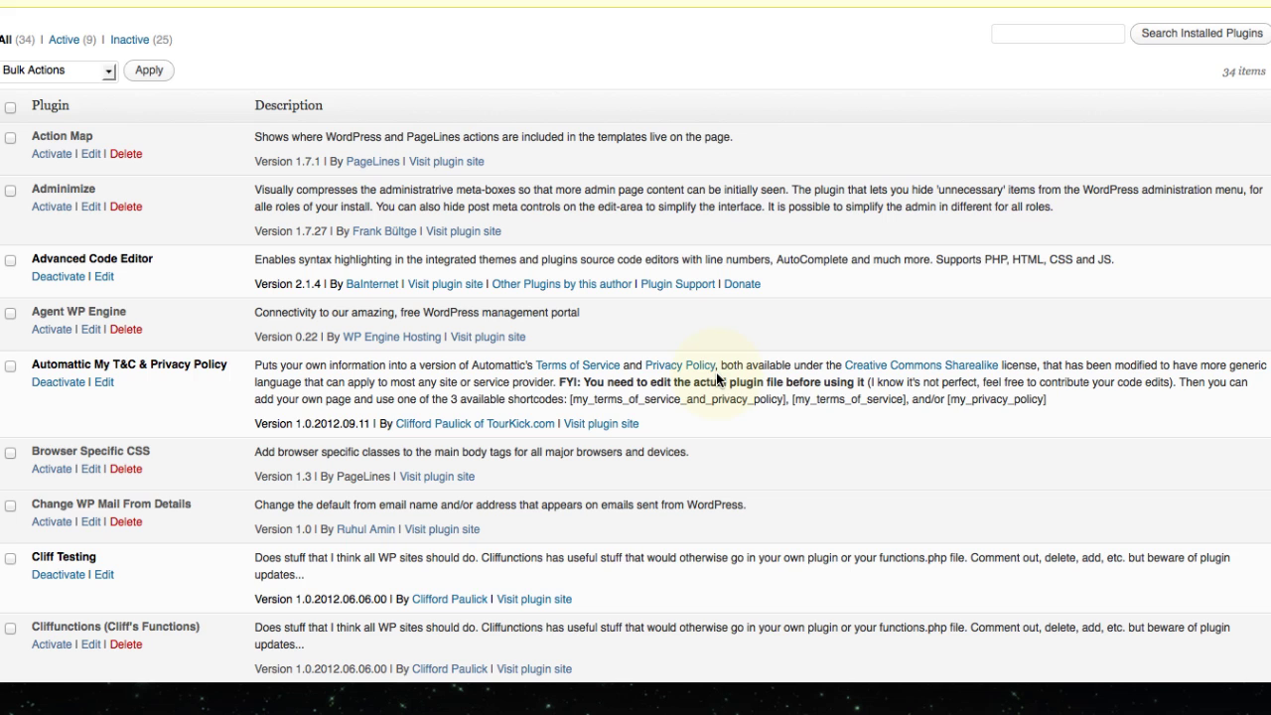
pyautogui.rightClick(576, 368)
pyautogui.rightClick(681, 369)
pyautogui.rightClick(683, 369)
pyautogui.click(716, 381)
pyautogui.rightClick(890, 376)
pyautogui.click(922, 380)
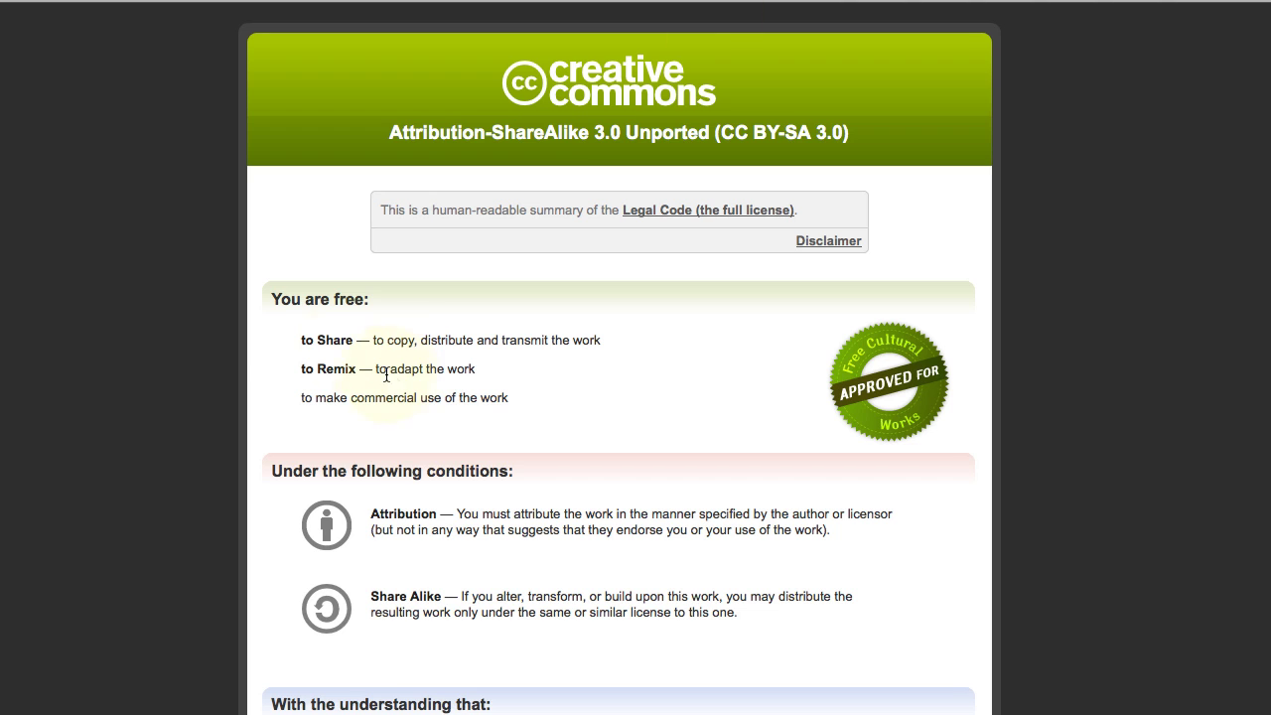
# Read the Creative Commons license permissions and conditions, plus the reuse notes on the WordPress.com Terms of Service and Automattic Privacy Policy pages
pyautogui.moveTo(301, 339); pyautogui.dragTo(421, 337)
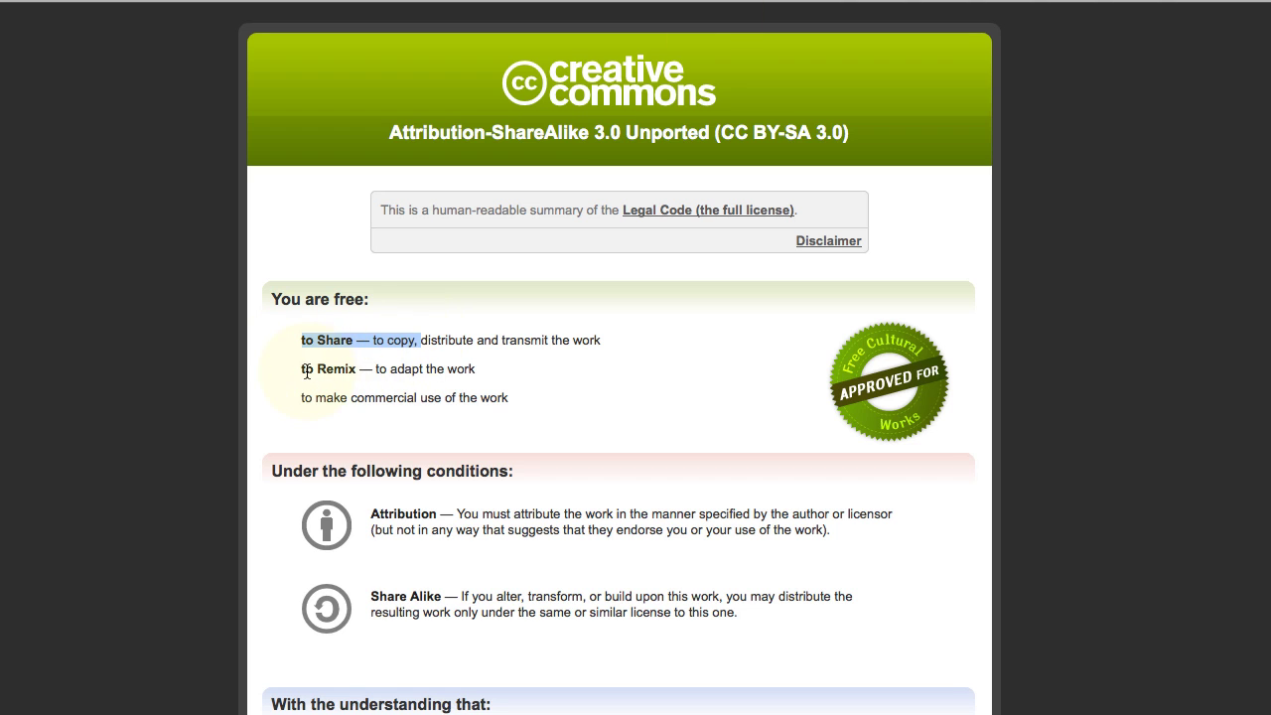
pyautogui.moveTo(302, 368); pyautogui.dragTo(378, 369)
pyautogui.moveTo(302, 397); pyautogui.dragTo(525, 397)
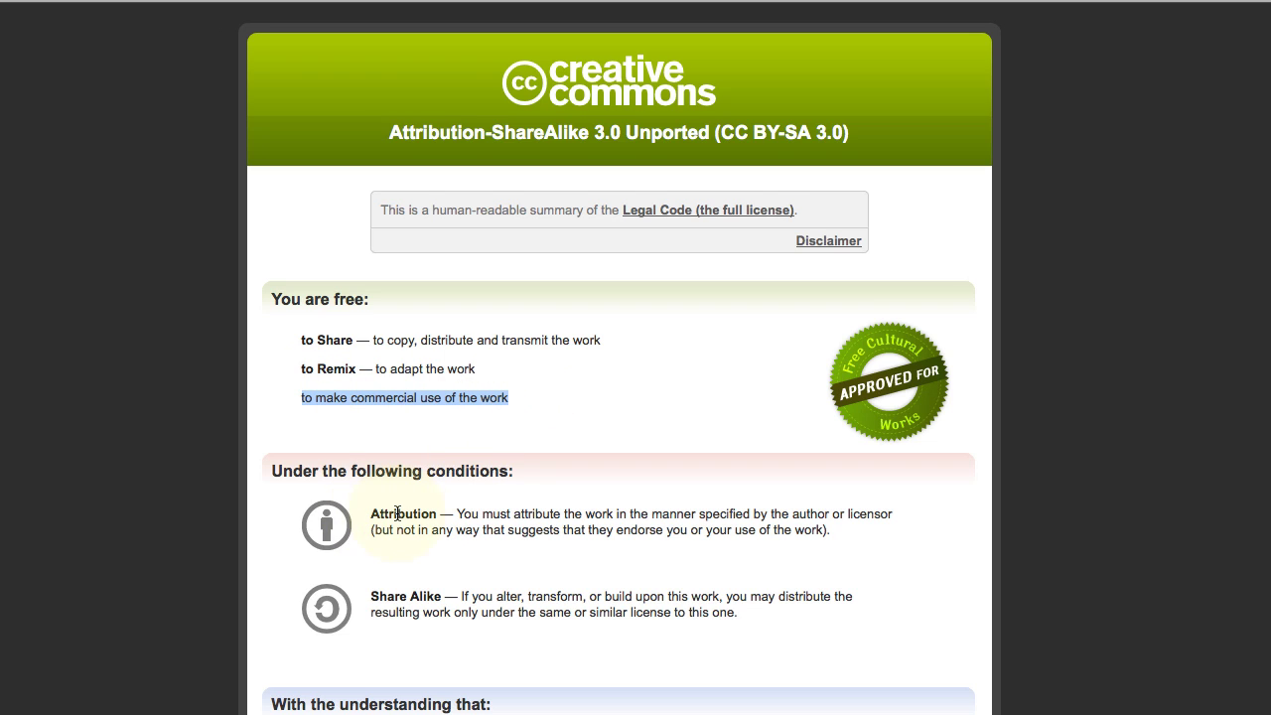
pyautogui.moveTo(616, 514); pyautogui.dragTo(792, 514)
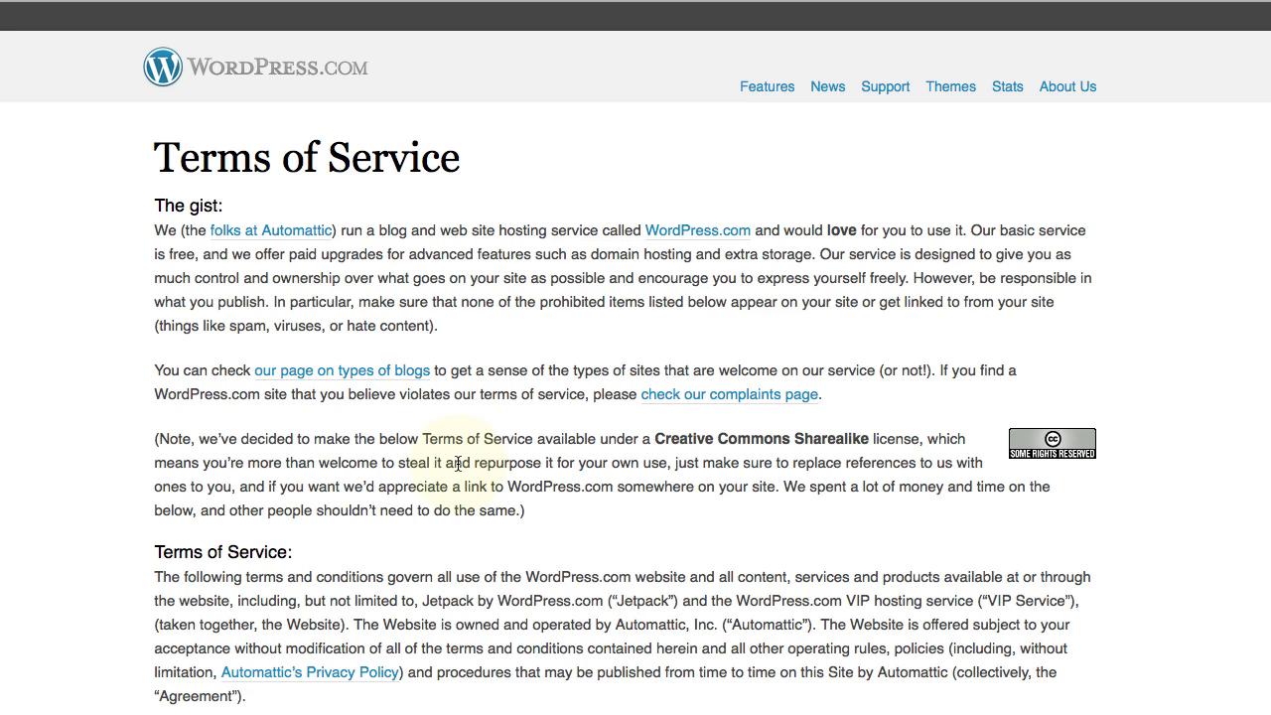
pyautogui.moveTo(268, 488); pyautogui.dragTo(339, 489)
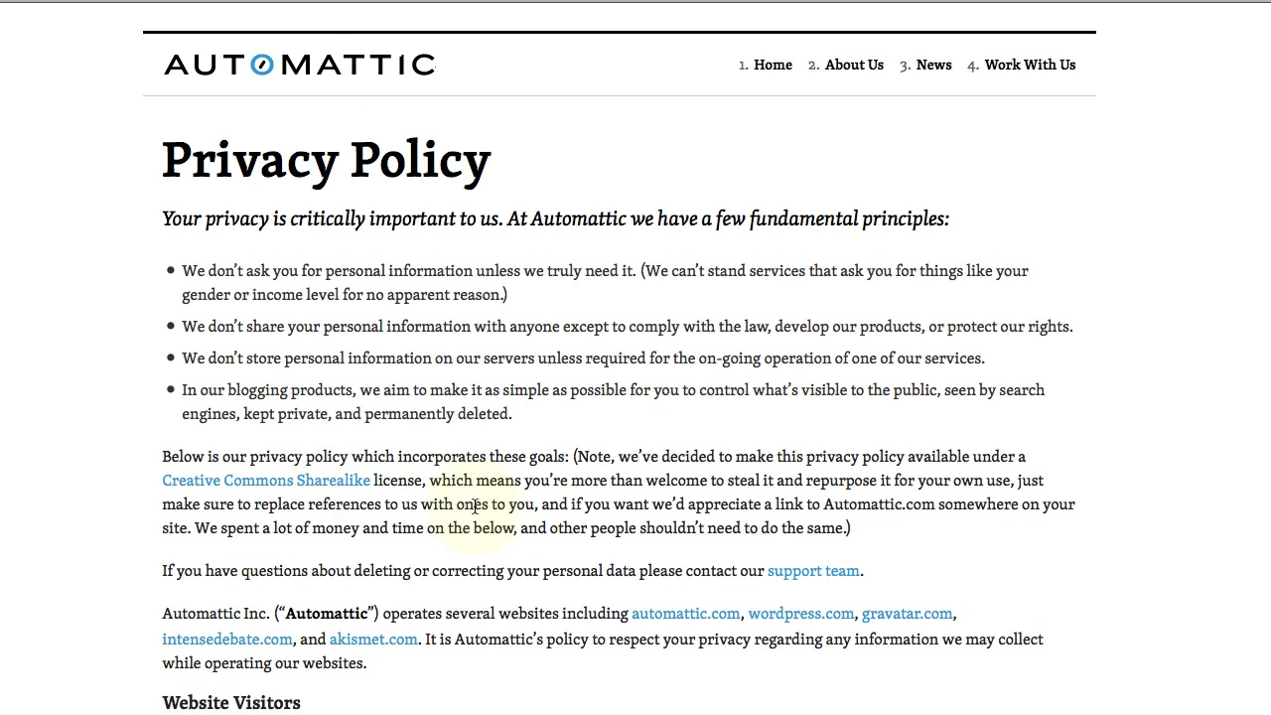
pyautogui.moveTo(571, 503); pyautogui.dragTo(667, 506)
pyautogui.click(519, 486)
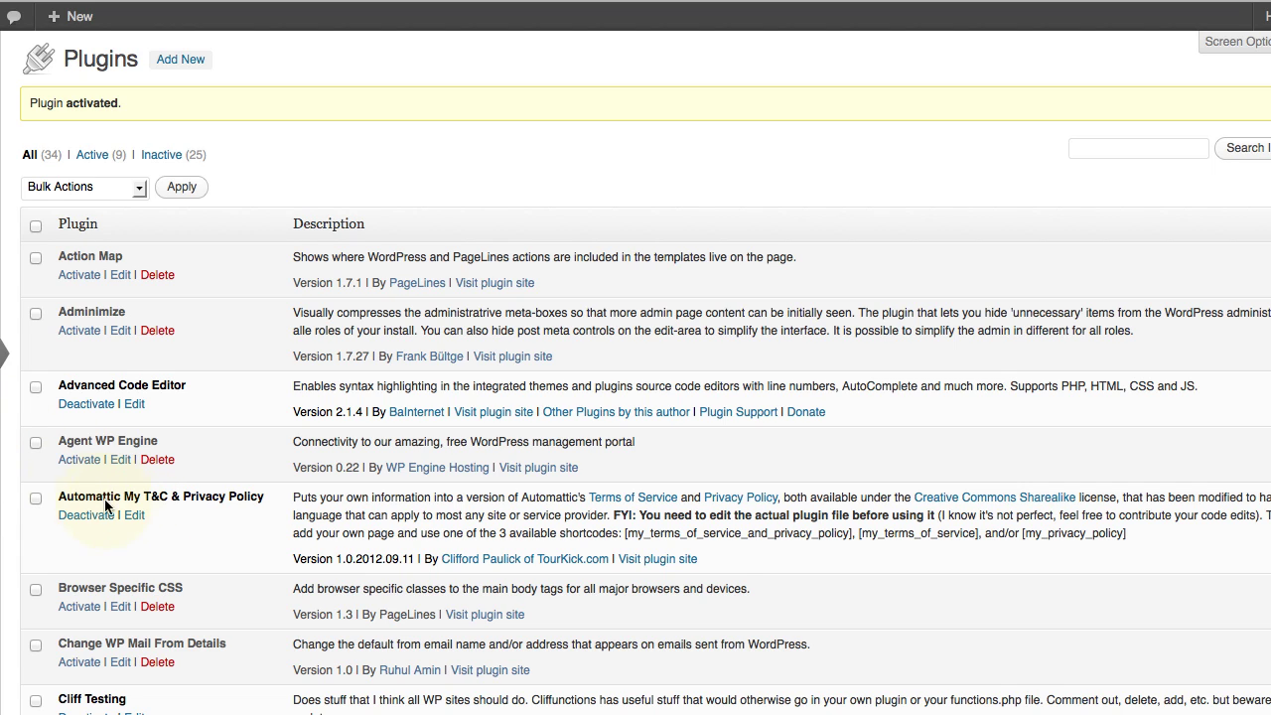
# Open the Automattic My T&C & Privacy Policy plugin file for editing, also following the configuration link on the site's Testing page
pyautogui.click(134, 515)
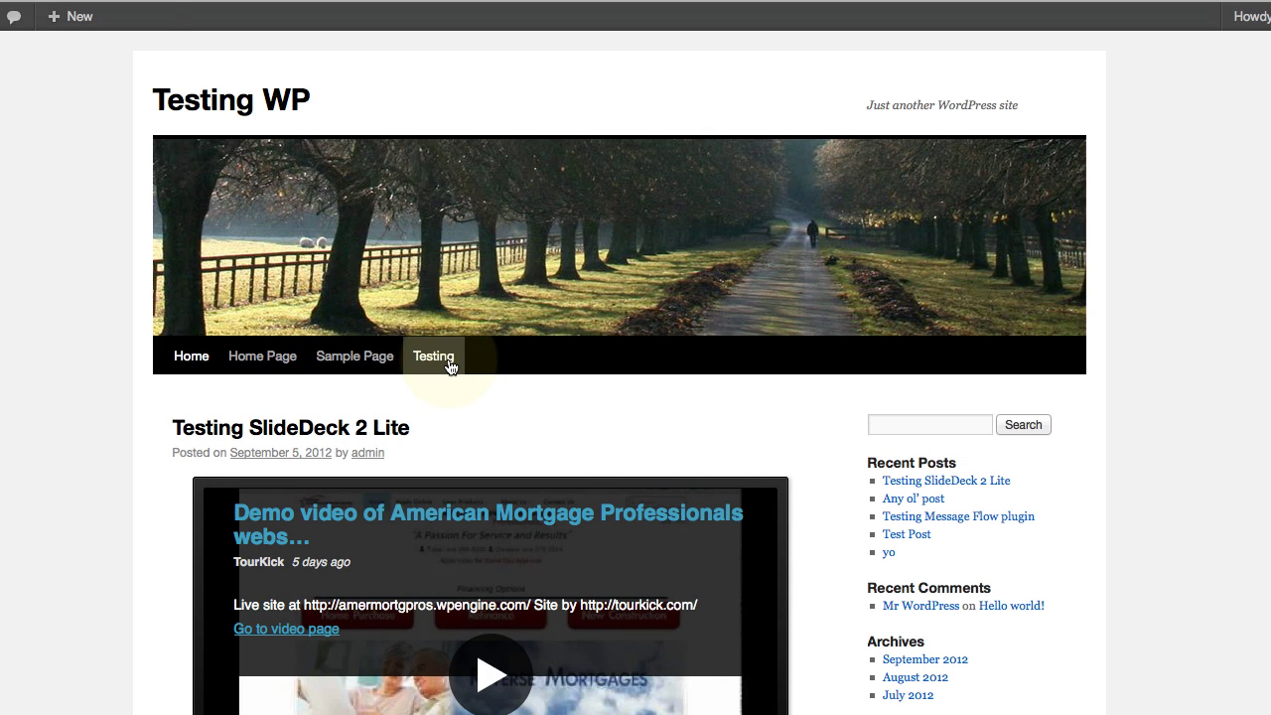
pyautogui.click(449, 367)
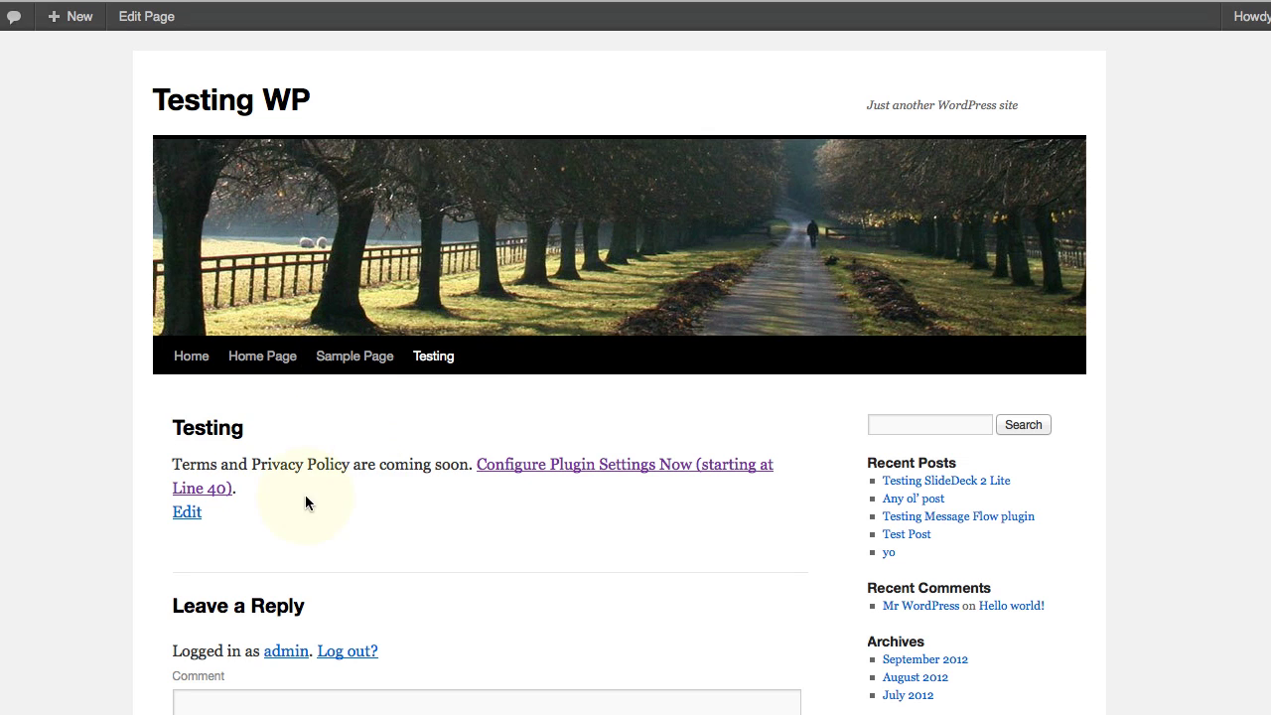
pyautogui.click(517, 467)
# Change the $tcpp_termsheading value on line 42 of the plugin file to "Terms of Use"
pyautogui.scroll(-5, 126, 444)
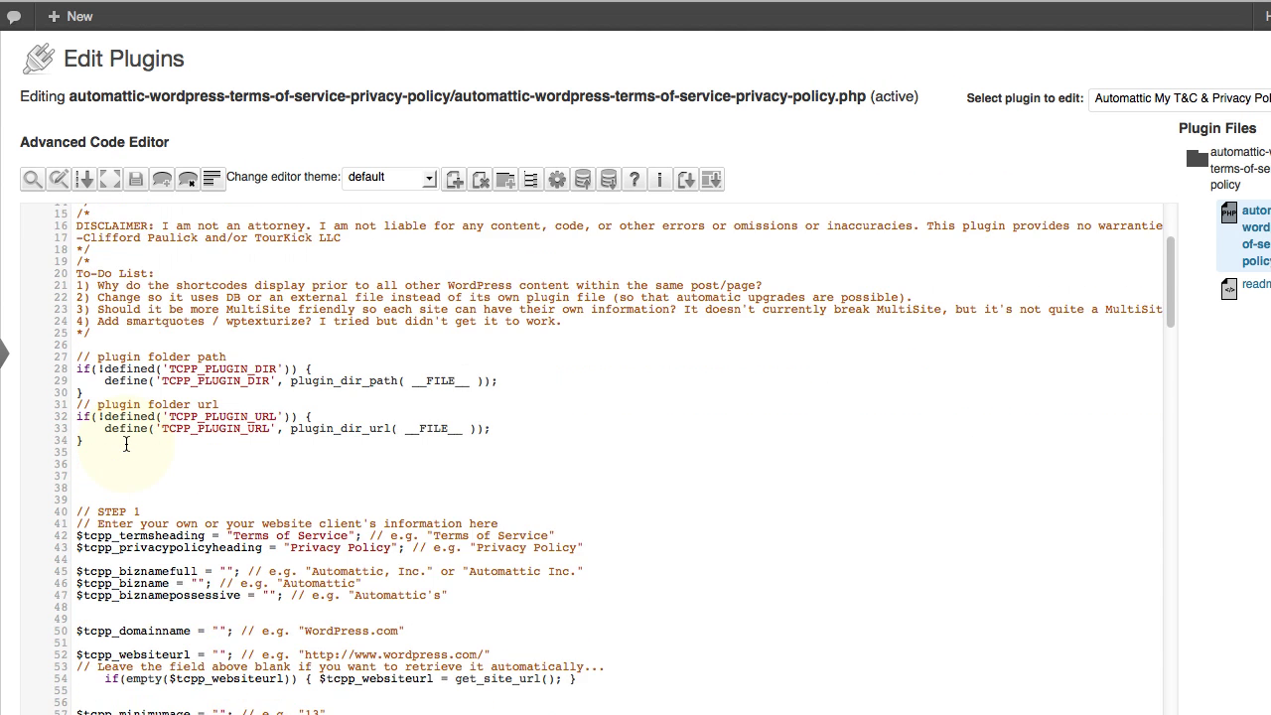
pyautogui.scroll(-9, 126, 444)
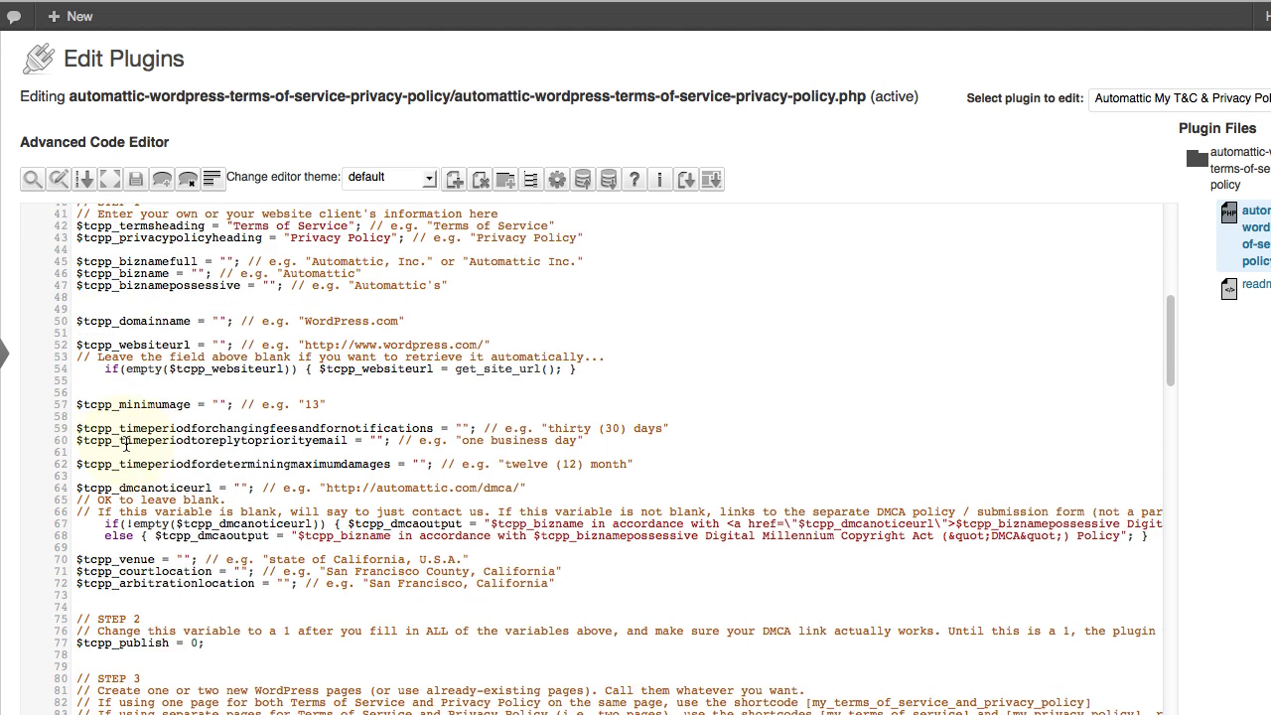
pyautogui.doubleClick(318, 226)
pyautogui.write('Use')
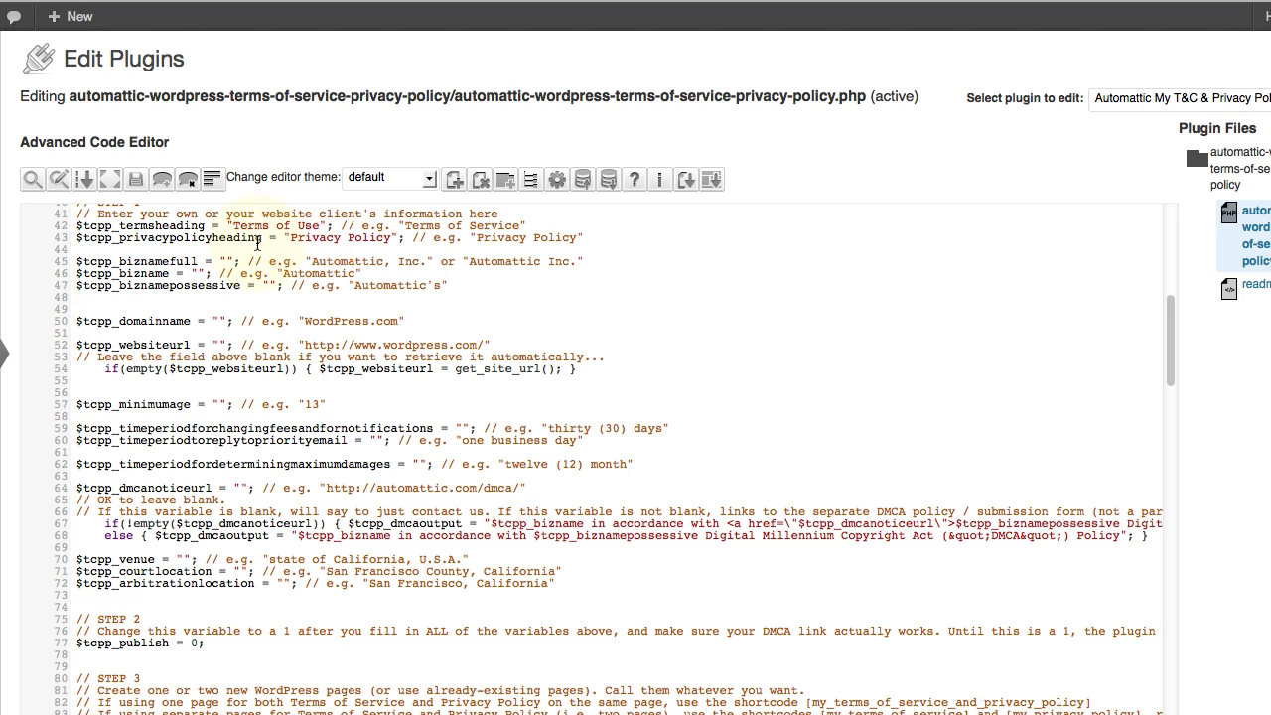
# Fill in the business name variables: full name "XYZ, Inc.", short name "XYZ" and possessive "XYZ's"
pyautogui.write('XYZ')
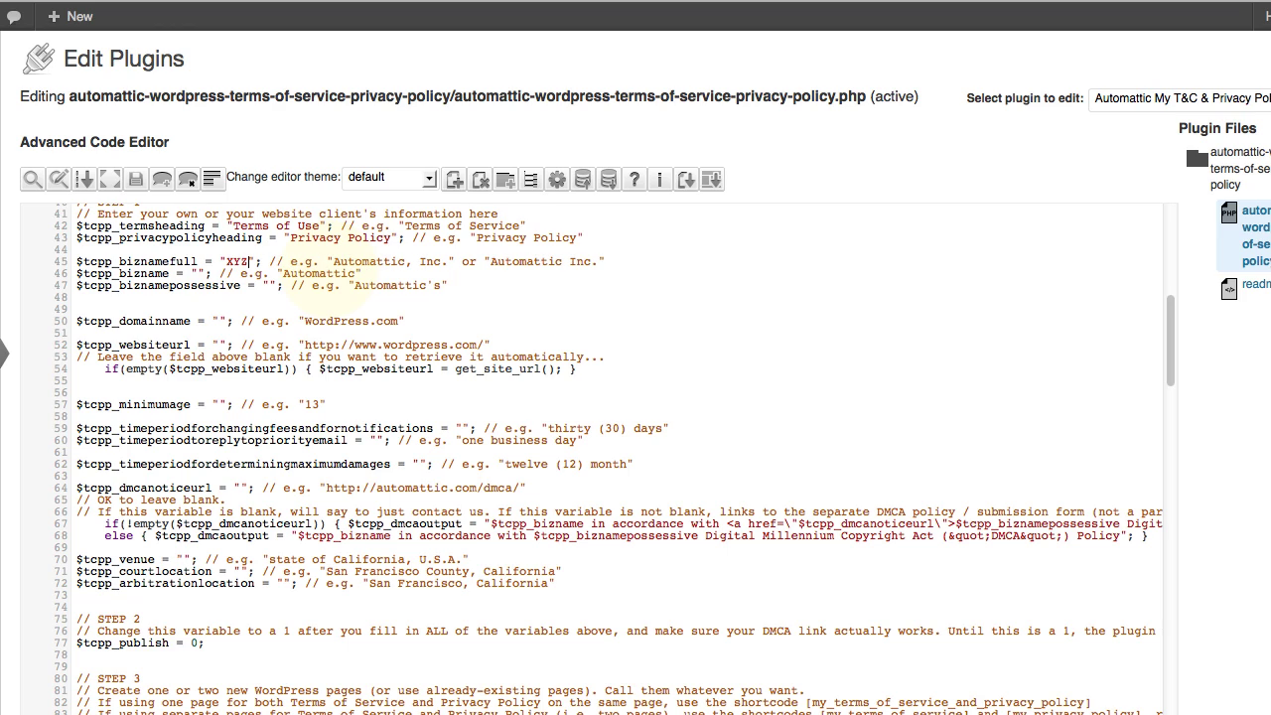
pyautogui.write(', Inc.')
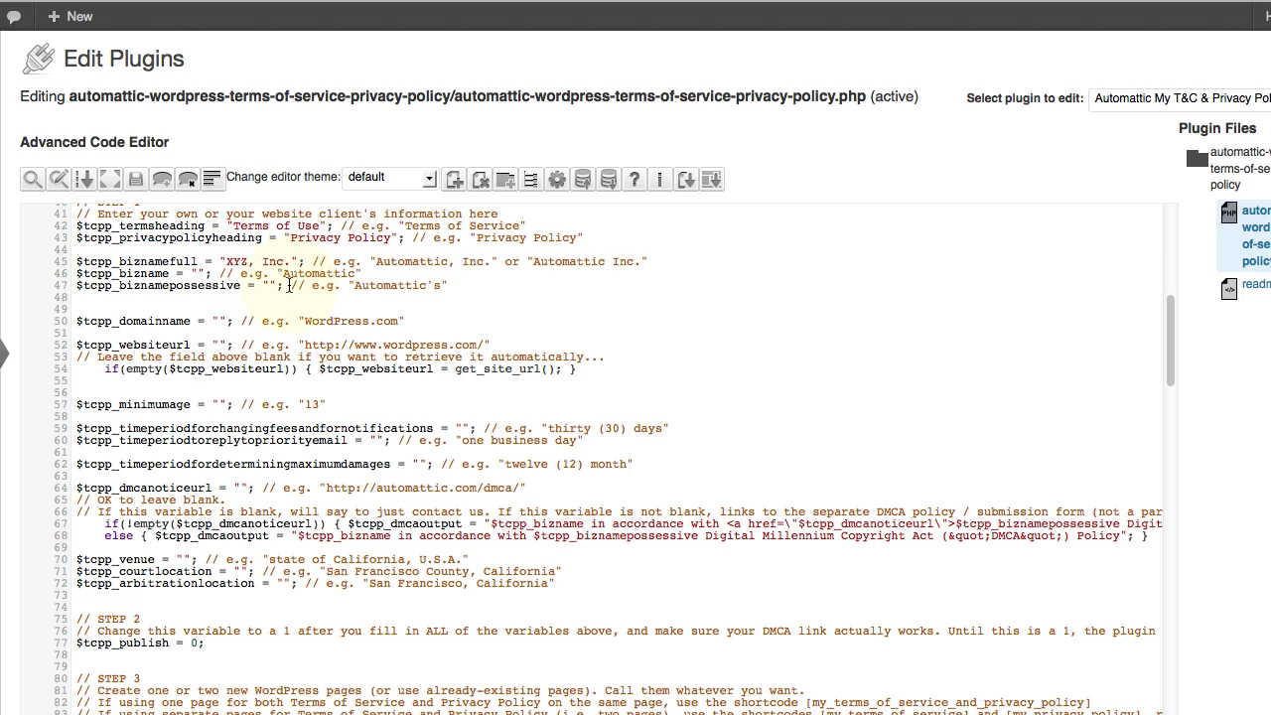
pyautogui.click(200, 273)
pyautogui.write('XYZ')
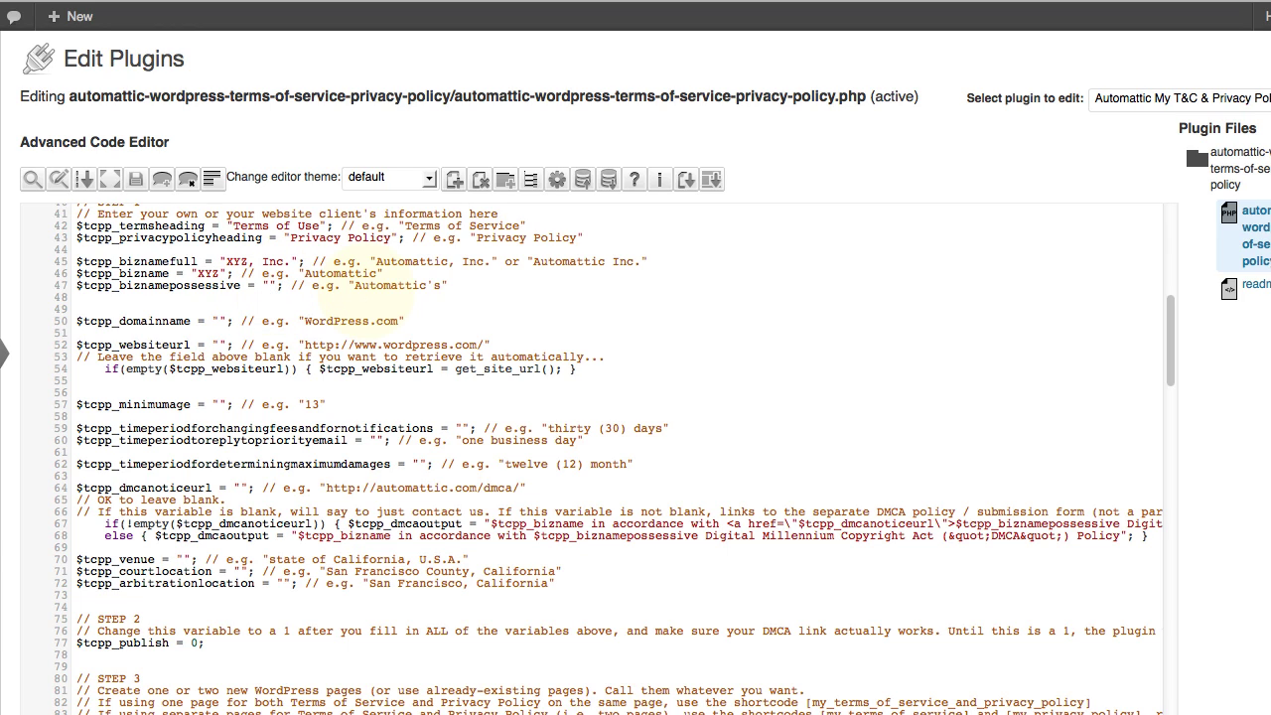
pyautogui.write("XYZ's")
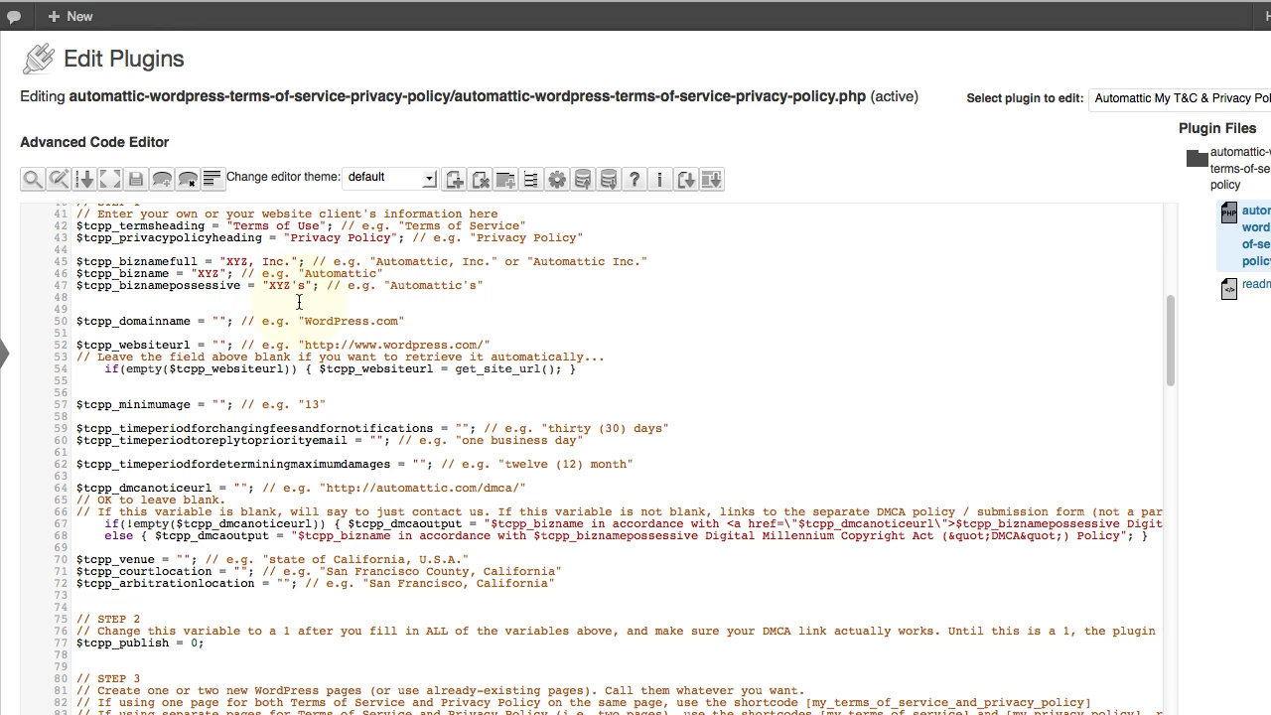
# Set $tcpp_domainname to "Example.com" and check the comment about leaving the website URL blank
pyautogui.write('Example.com')
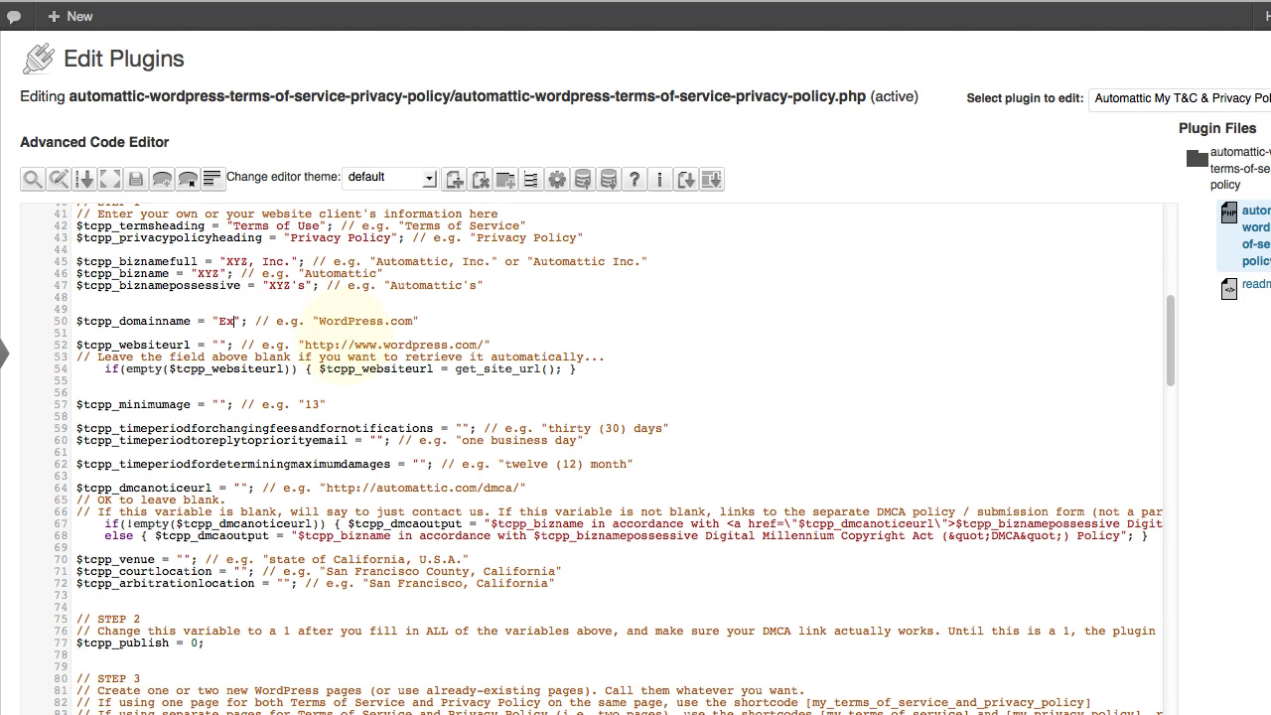
pyautogui.click(218, 344)
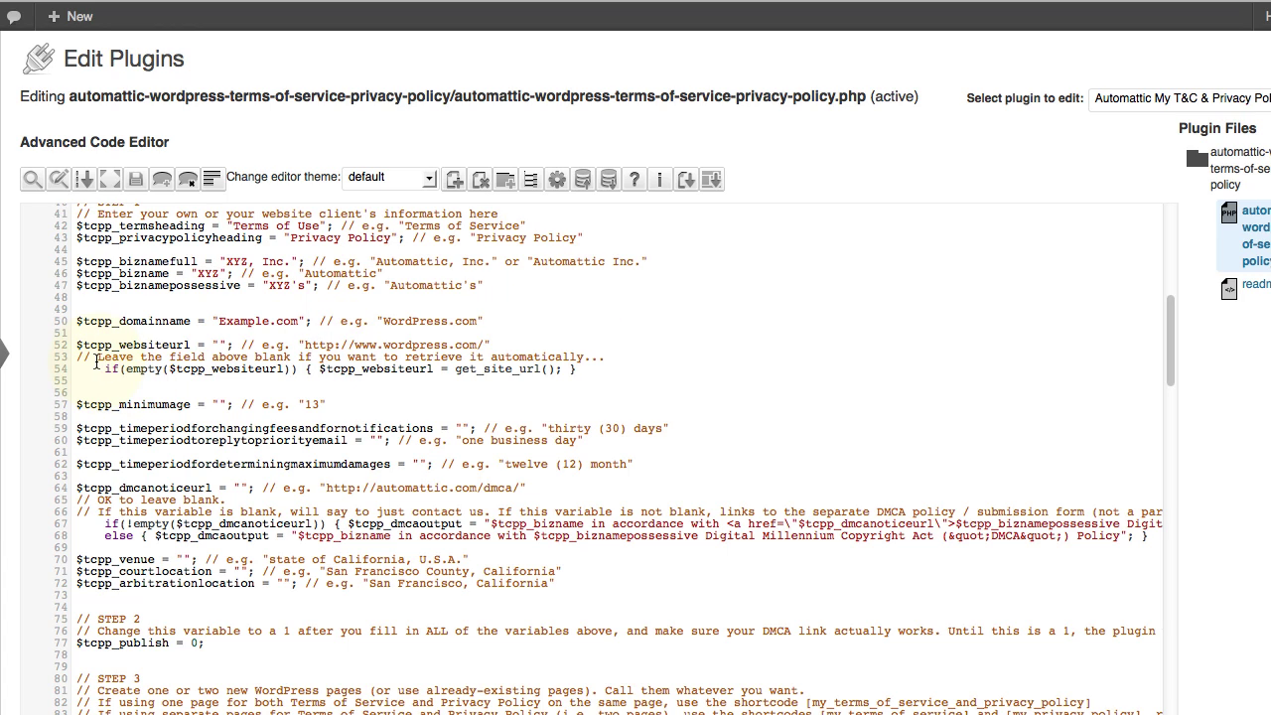
pyautogui.moveTo(98, 357); pyautogui.dragTo(622, 352)
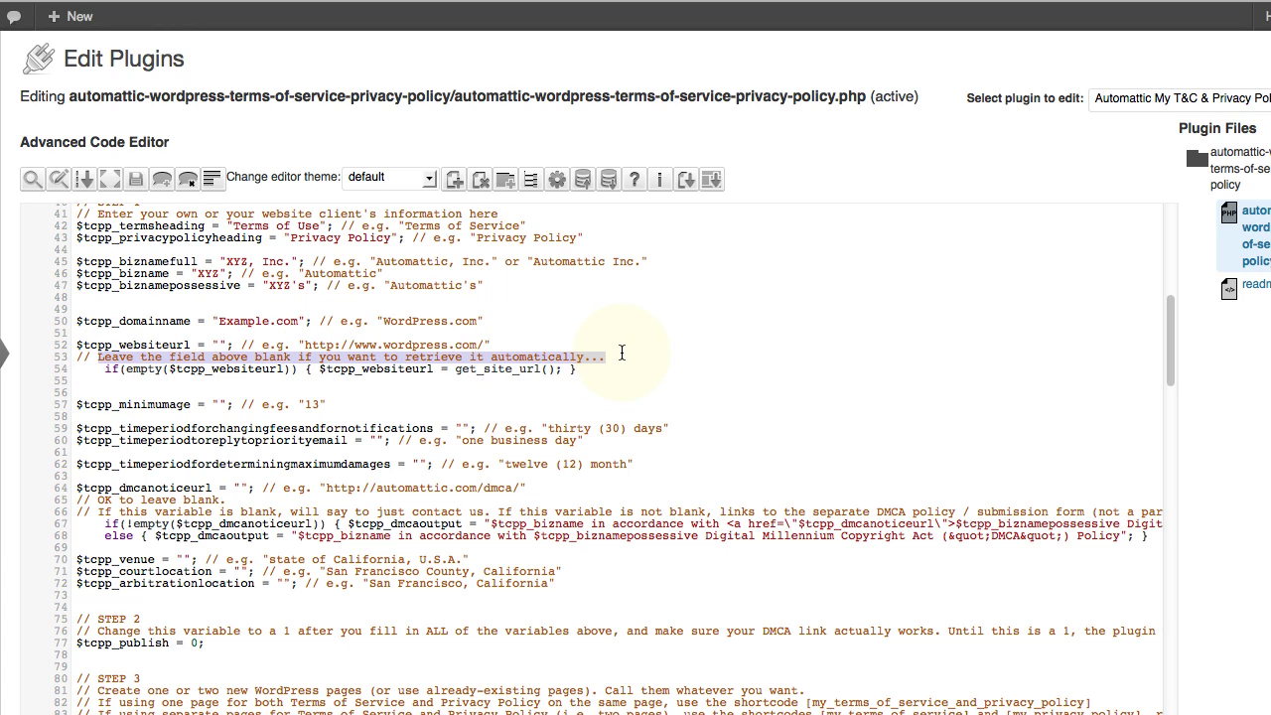
# Set the $tcpp_minimumage variable to "13"
pyautogui.click(214, 402)
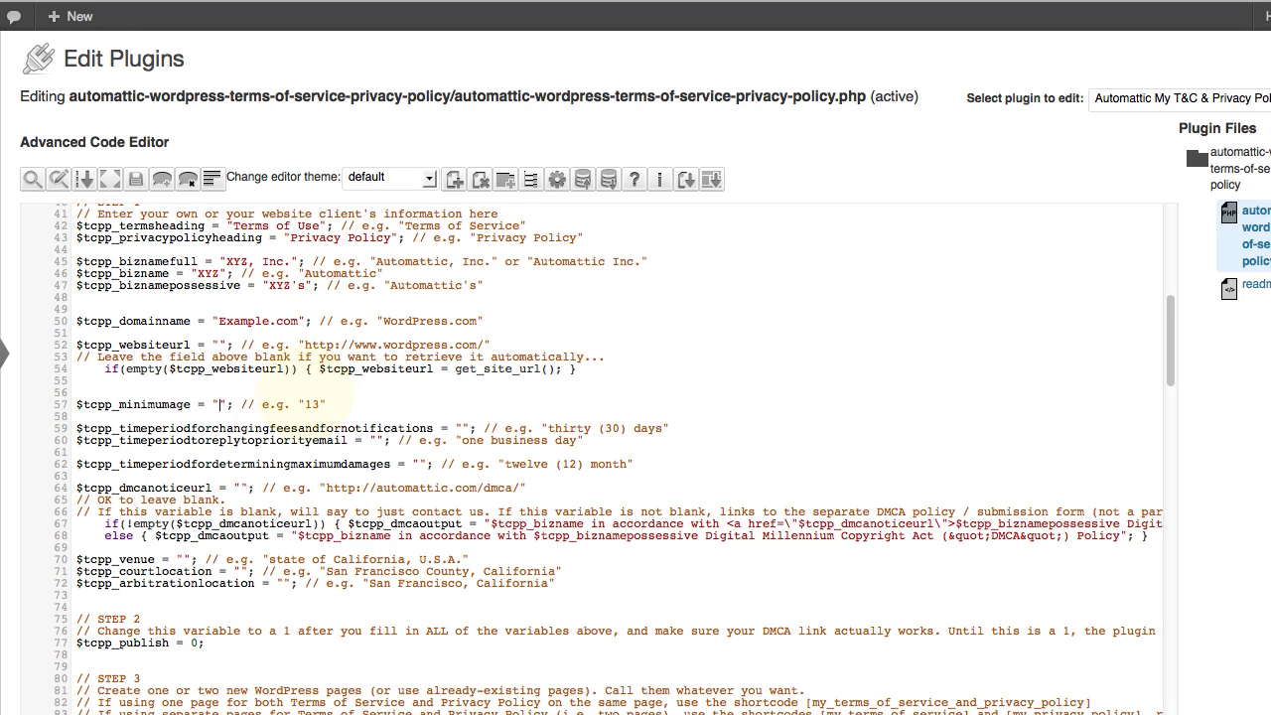
pyautogui.write('13')
pyautogui.press('BackSpace')
pyautogui.write('8')
pyautogui.press('BackSpace')
pyautogui.write('3')
# Set the time period for changing fees and for notifications to "thirty (30) days"
pyautogui.click(459, 428)
pyautogui.write('thirty')
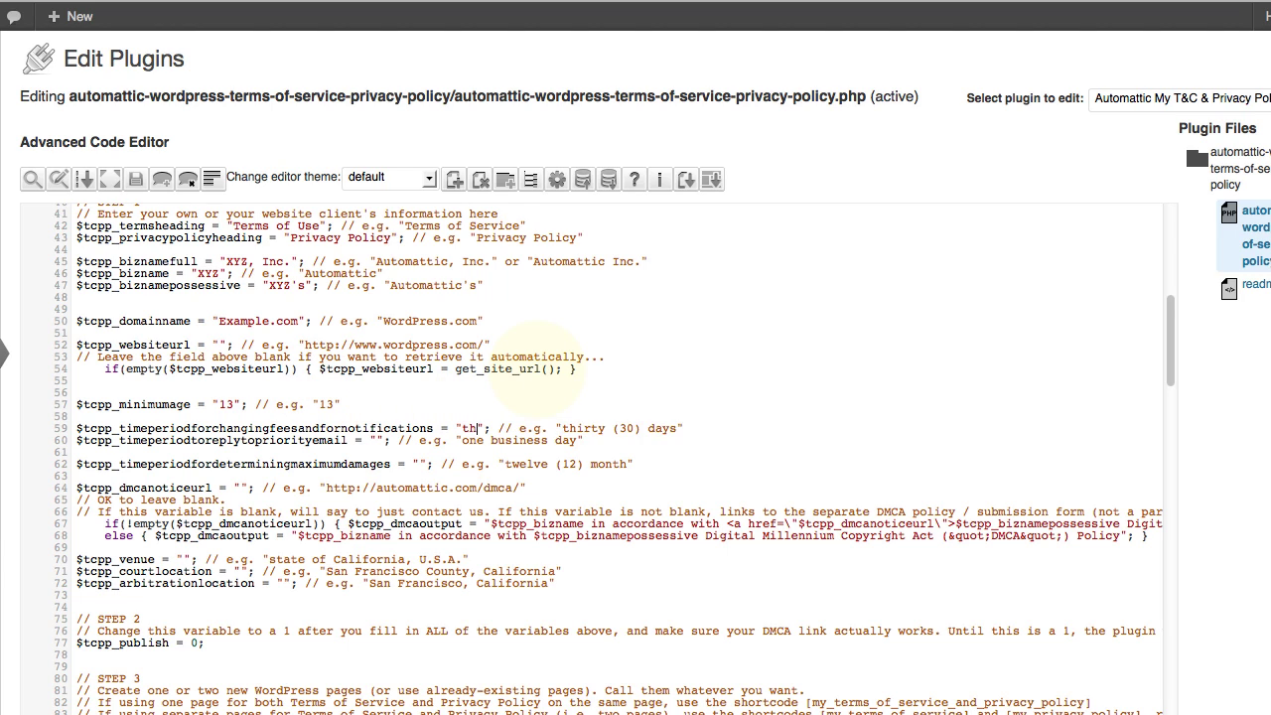
pyautogui.write(' (30)days')
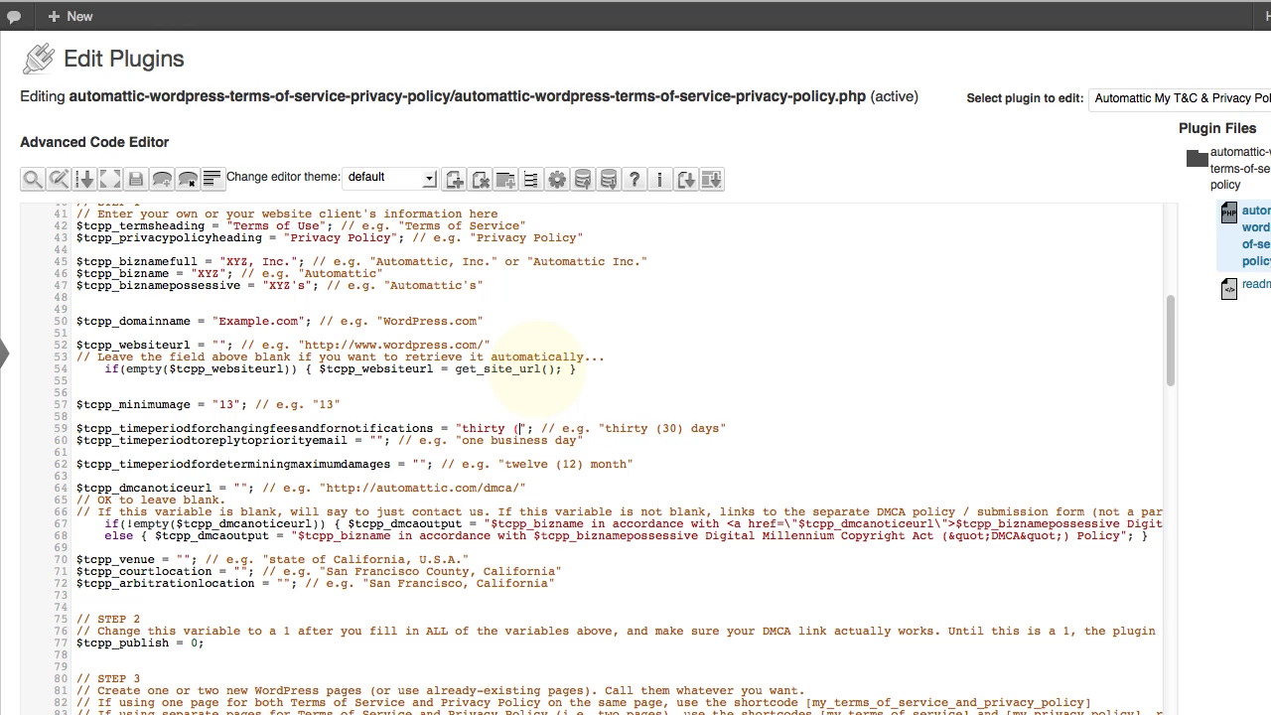
pyautogui.press('Left')
pyautogui.press('Left')
pyautogui.press('Left')
pyautogui.press('Left')
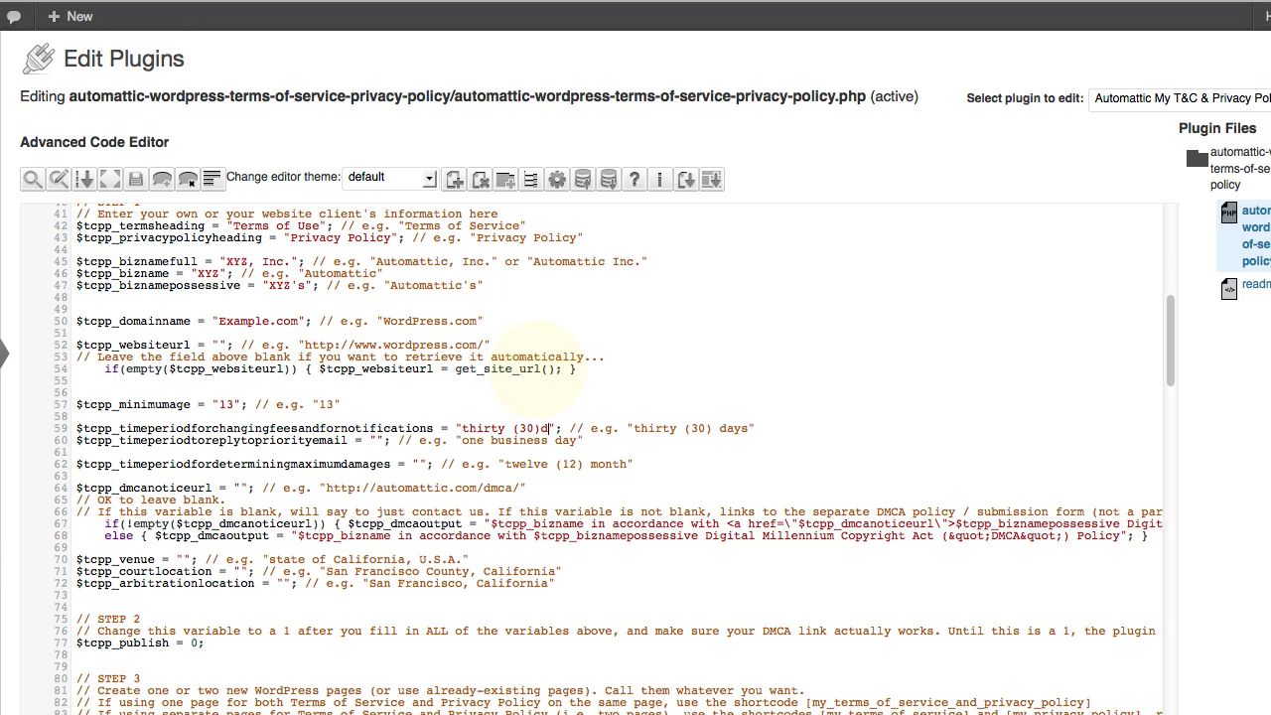
pyautogui.press('Right')
pyautogui.press('Right')
pyautogui.press('Right')
pyautogui.press('Right')
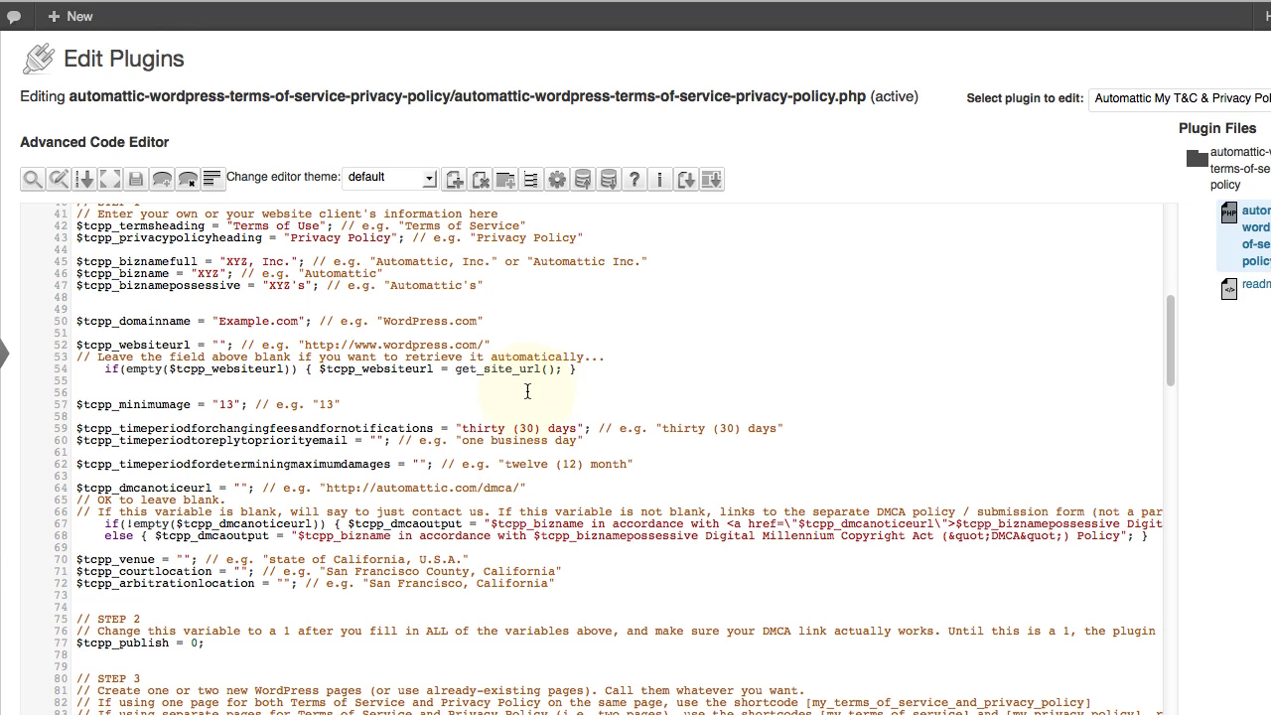
pyautogui.doubleClick(770, 429)
pyautogui.click(784, 428)
# Copy the example text "one business day" into the $tcpp_timeperiodtoreplytopriorityemail value
pyautogui.doubleClick(564, 440)
pyautogui.doubleClick(468, 440)
pyautogui.doubleClick(564, 440)
pyautogui.click(579, 441)
pyautogui.moveTo(578, 440); pyautogui.dragTo(463, 443)
pyautogui.hotkey('ctrl', 'c')
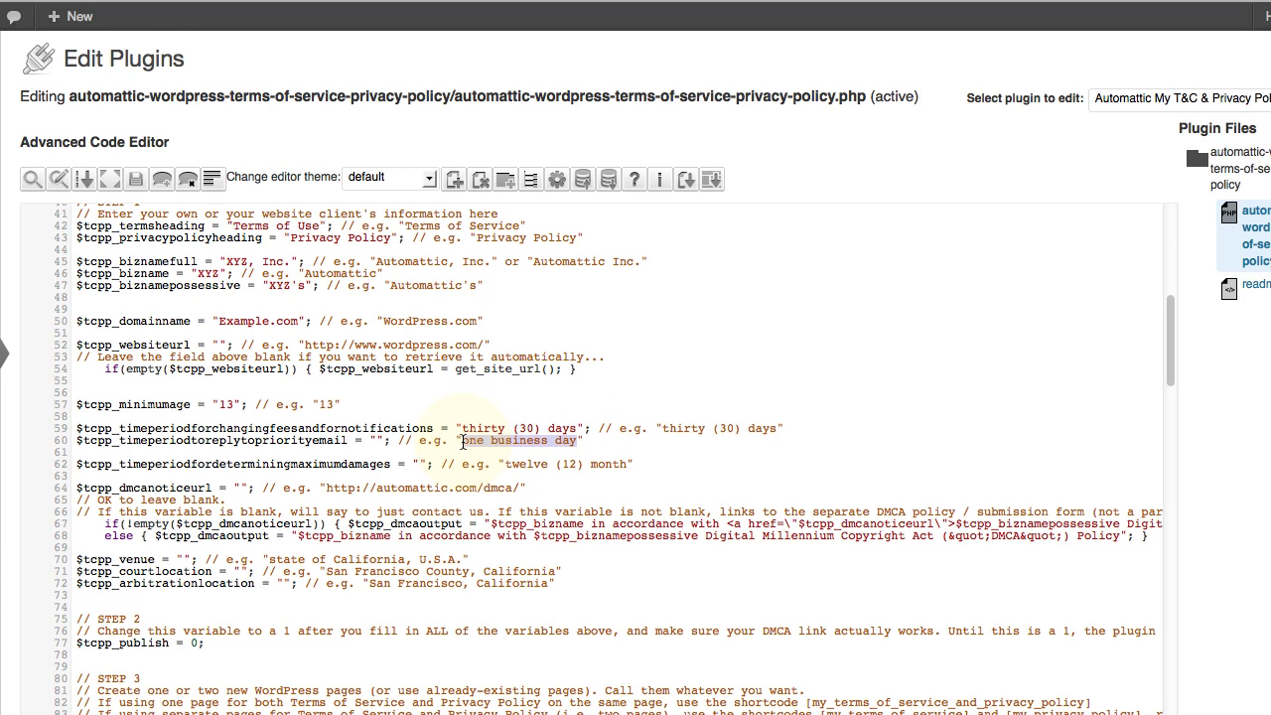
pyautogui.click(377, 440)
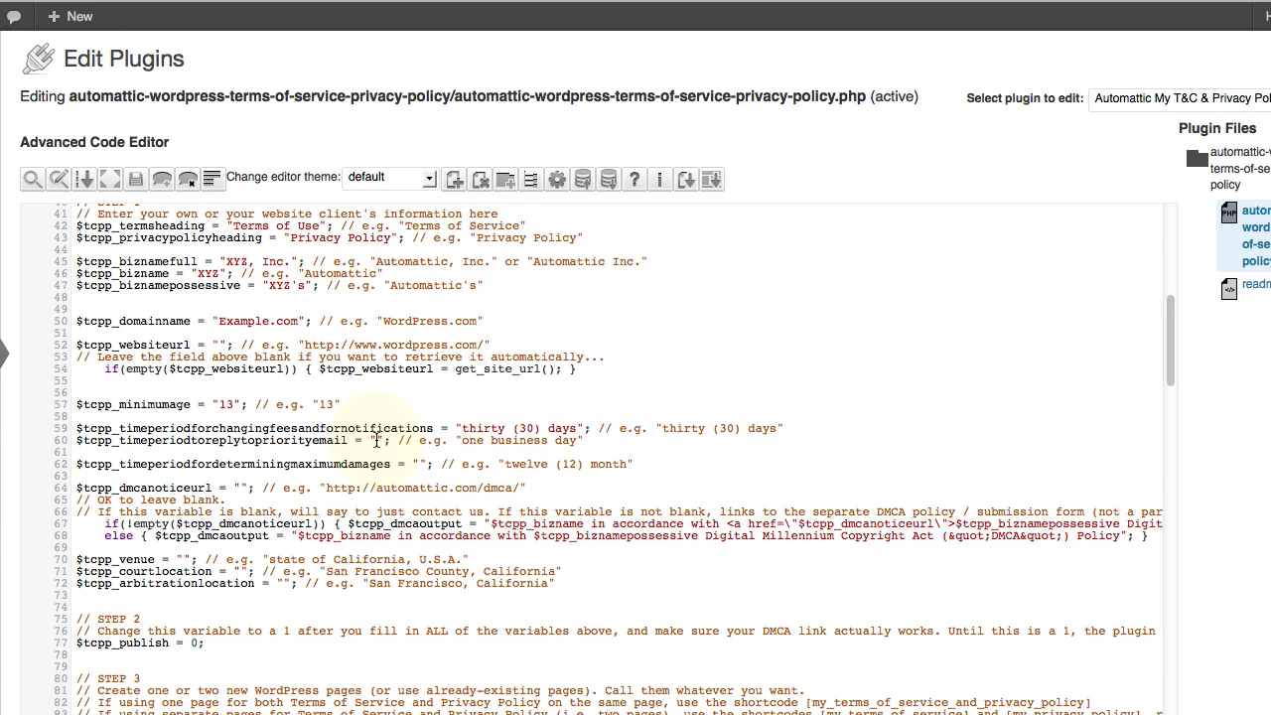
pyautogui.hotkey('ctrl', 'v')
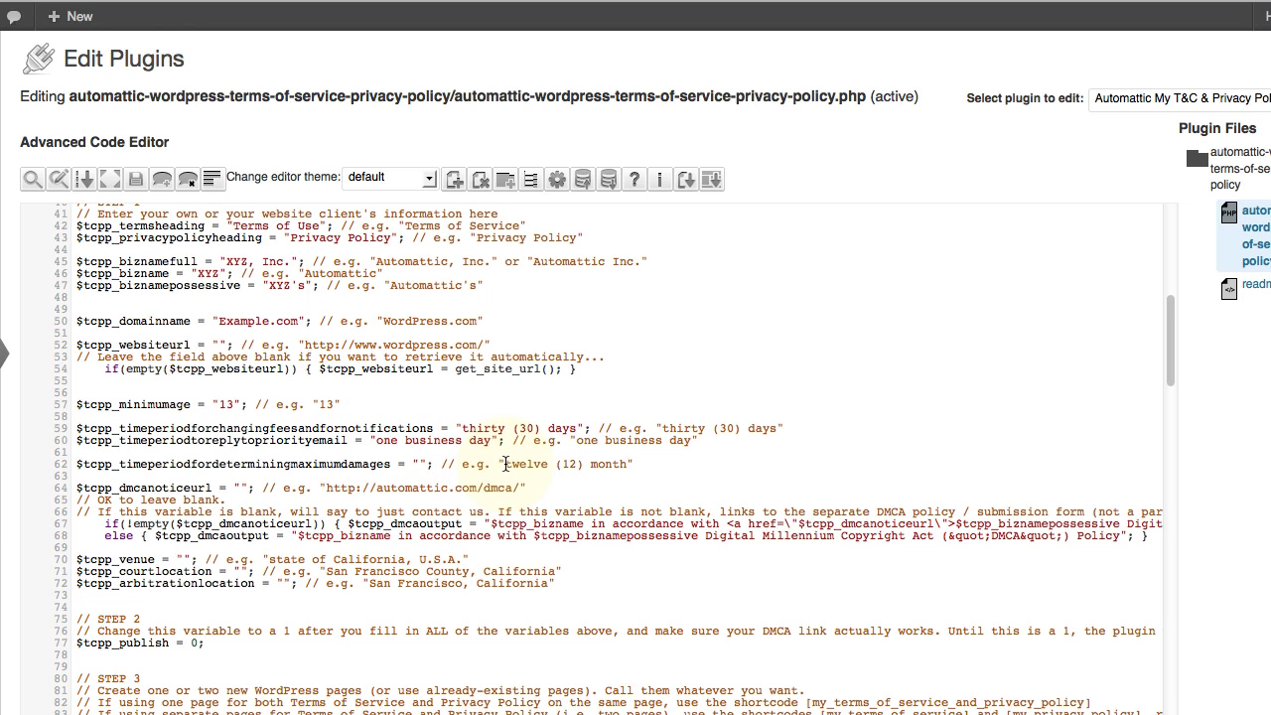
# Copy the example text "twelve (12) month" into the $tcpp_timeperiodfordeterminingmaximumdamages value
pyautogui.moveTo(506, 464); pyautogui.dragTo(627, 465)
pyautogui.hotkey('ctrl', 'c')
pyautogui.click(418, 464)
pyautogui.hotkey('ctrl', 'v')
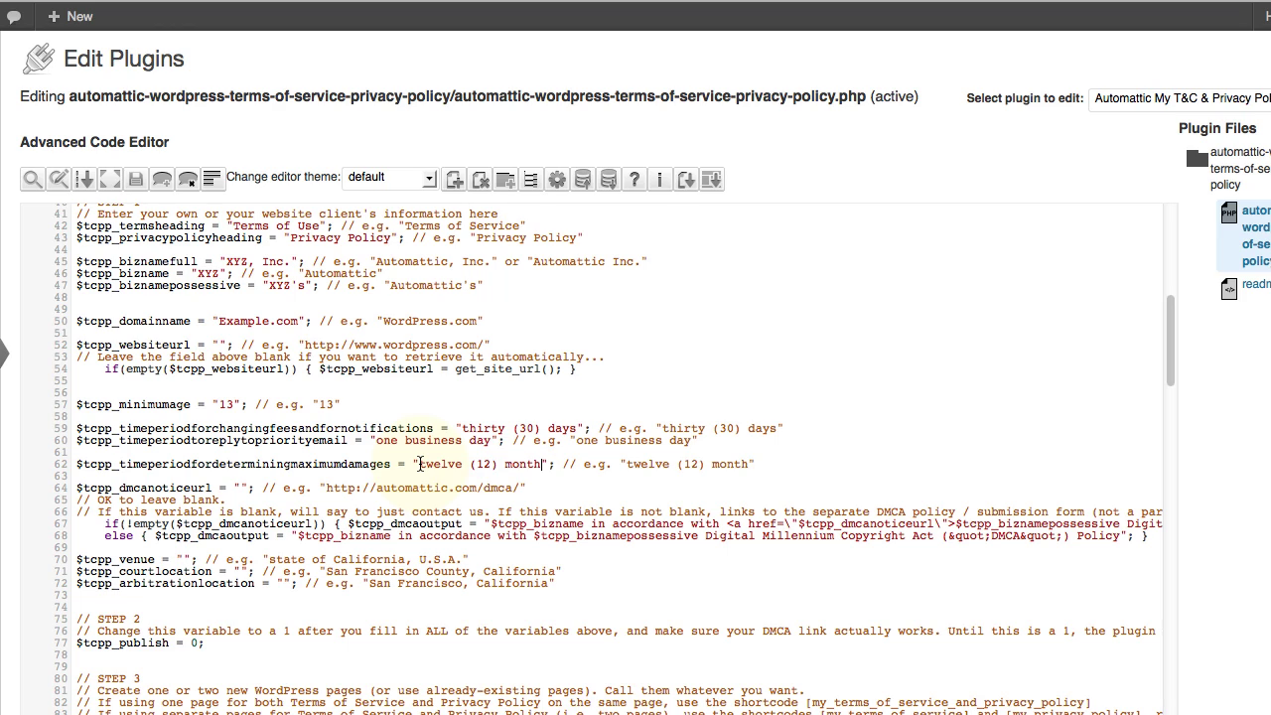
# Read the comment explaining how a blank or filled $tcpp_dmcanoticeurl variable is handled
pyautogui.click(239, 487)
pyautogui.moveTo(98, 512); pyautogui.dragTo(420, 513)
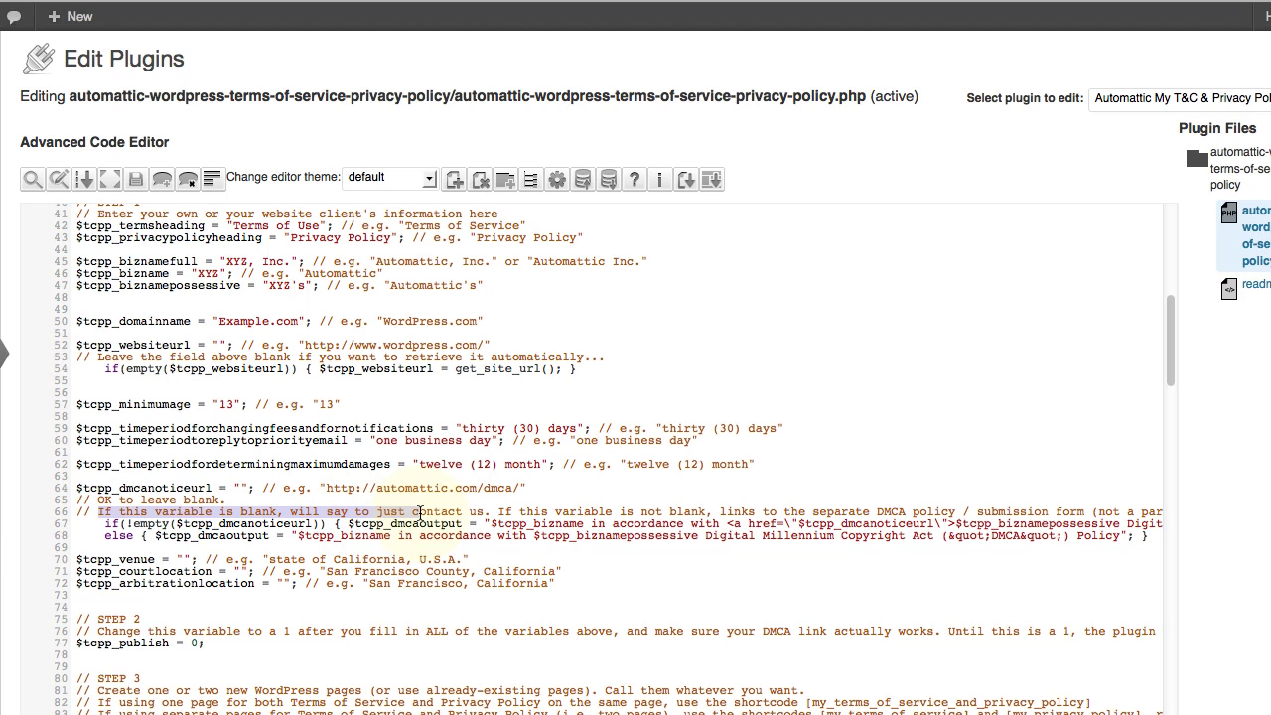
pyautogui.moveTo(519, 513); pyautogui.dragTo(1182, 515)
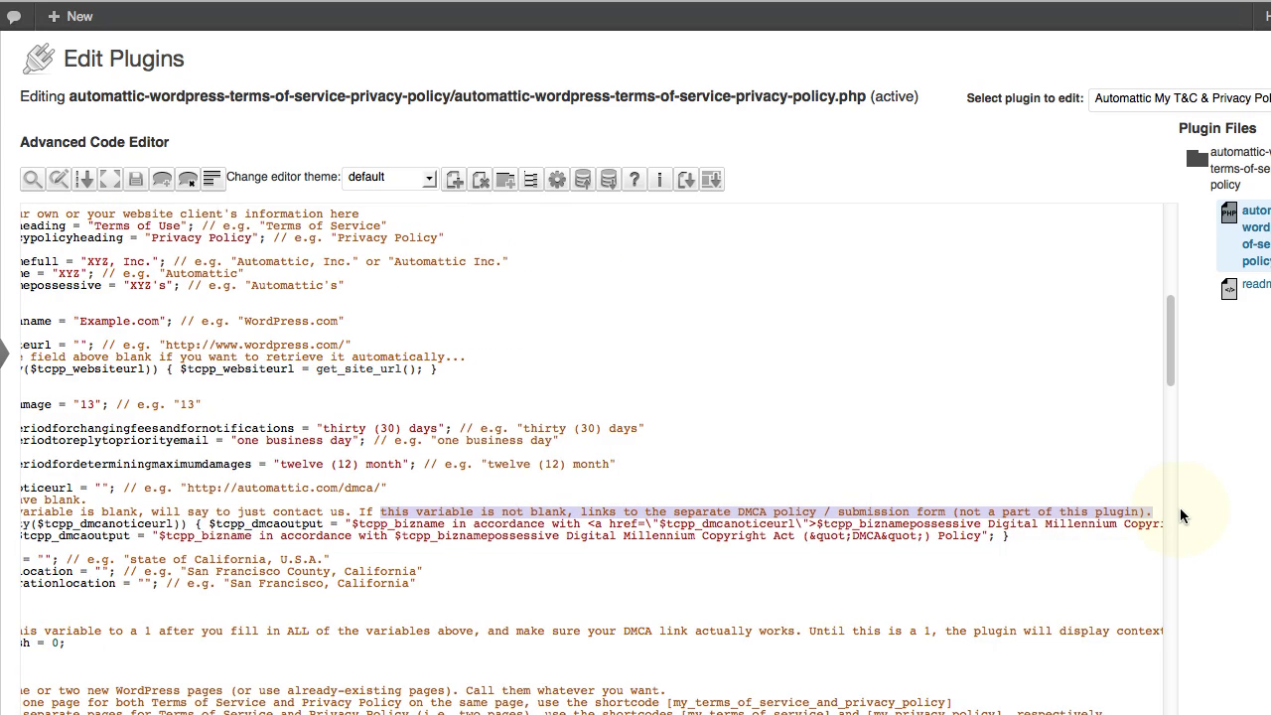
pyautogui.click(1089, 512)
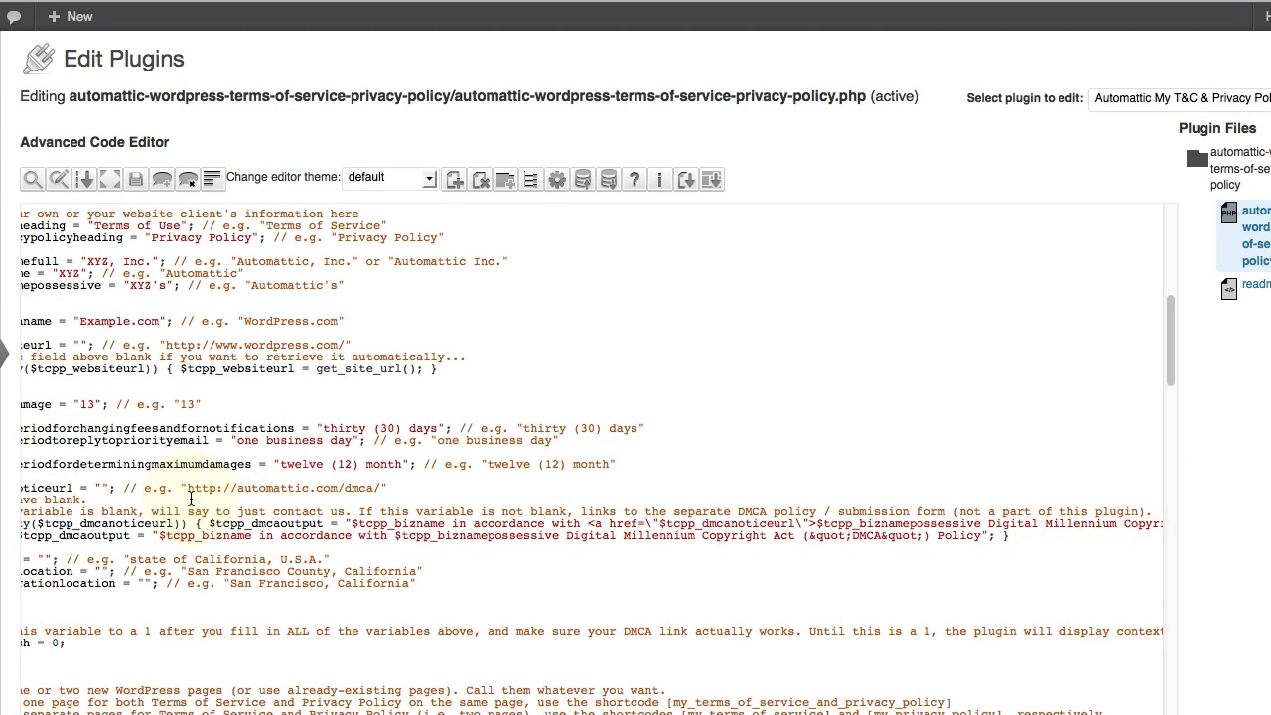
# Set the $tcpp_venue value to "state of Oklahoma"
pyautogui.hscroll(-3, 192, 498)
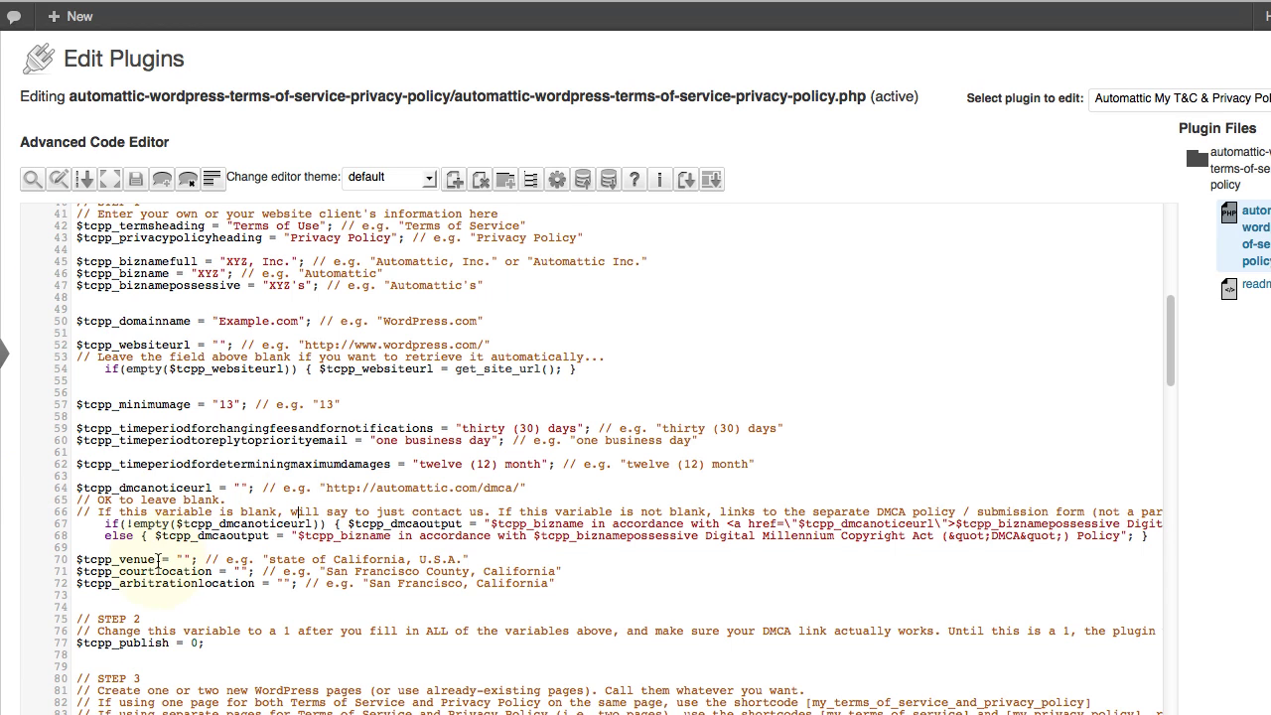
pyautogui.click(182, 560)
pyautogui.write('state of Okla')
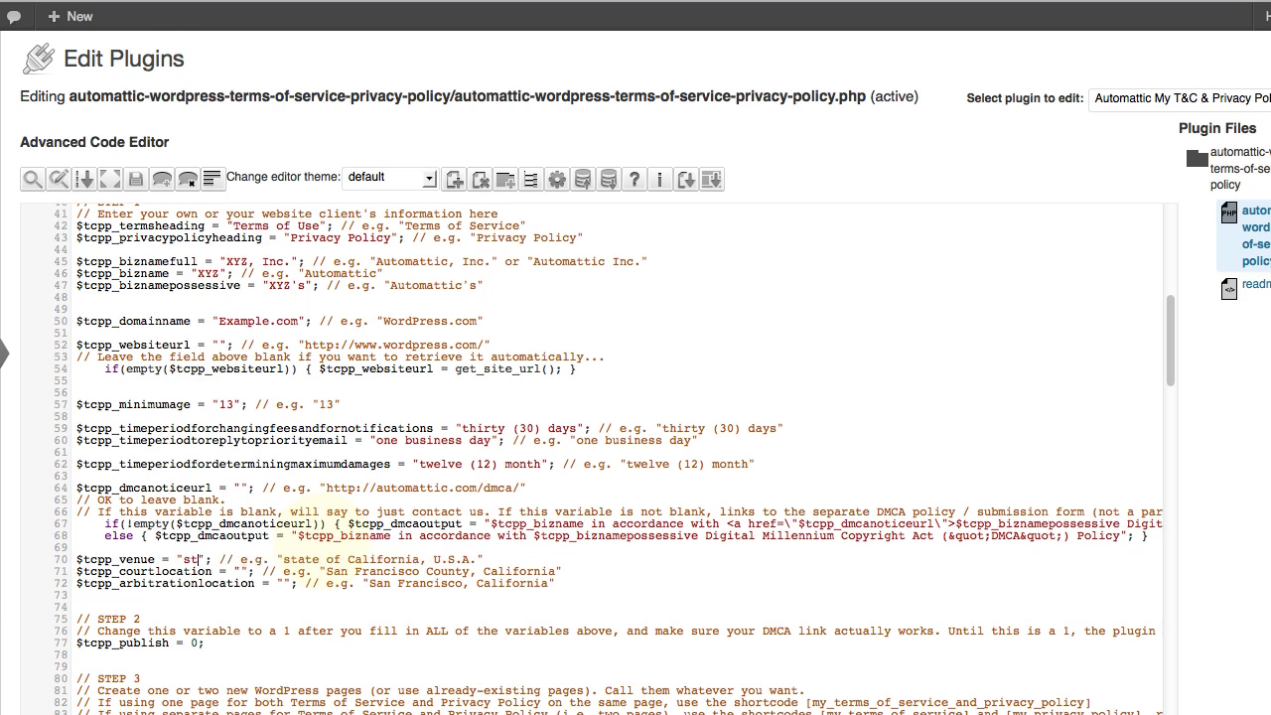
pyautogui.write('homa')
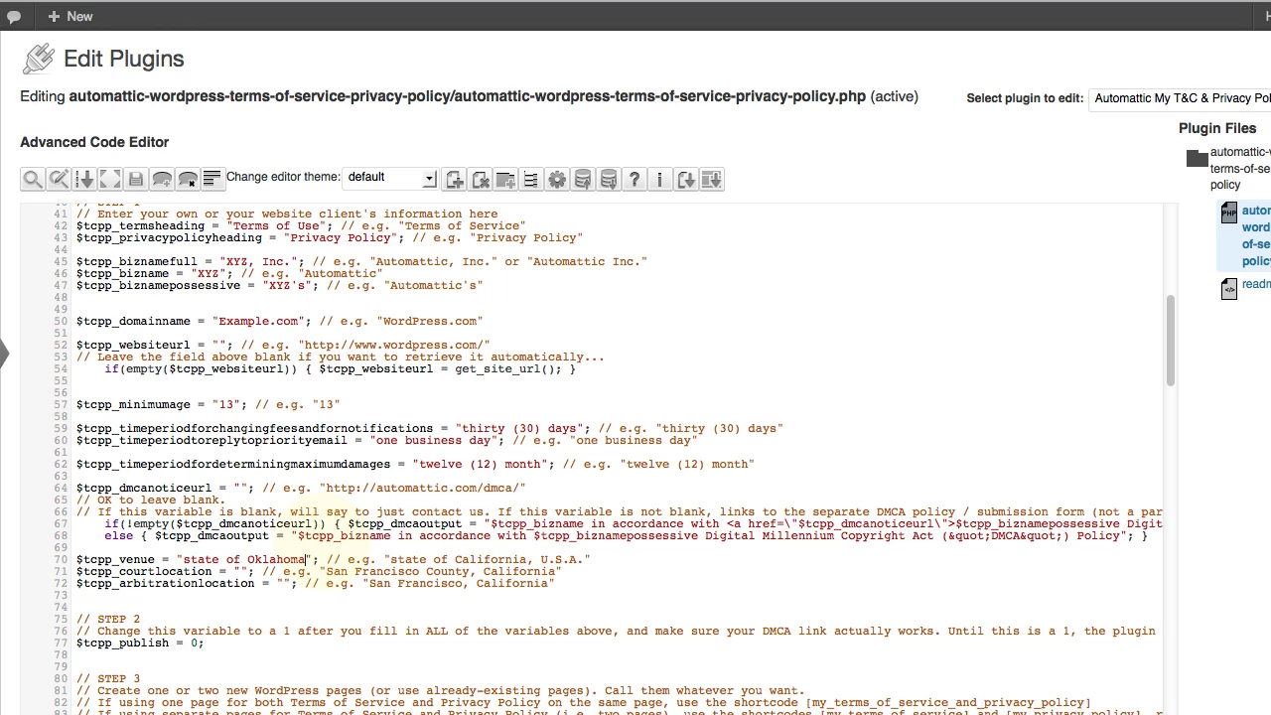
# Set the $tcpp_courtlocation value to "Tulsa County, Oklahoma"
pyautogui.click(242, 571)
pyautogui.write('Tulsa County')
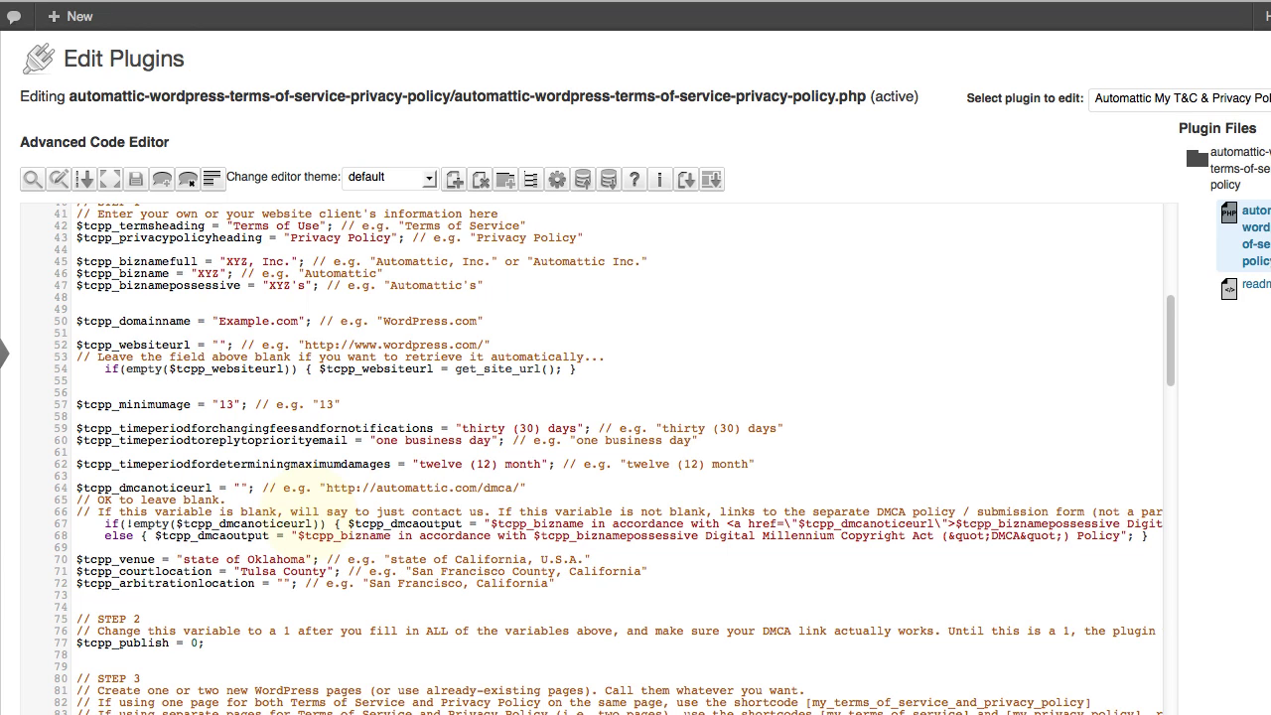
pyautogui.write(', Oklahom')
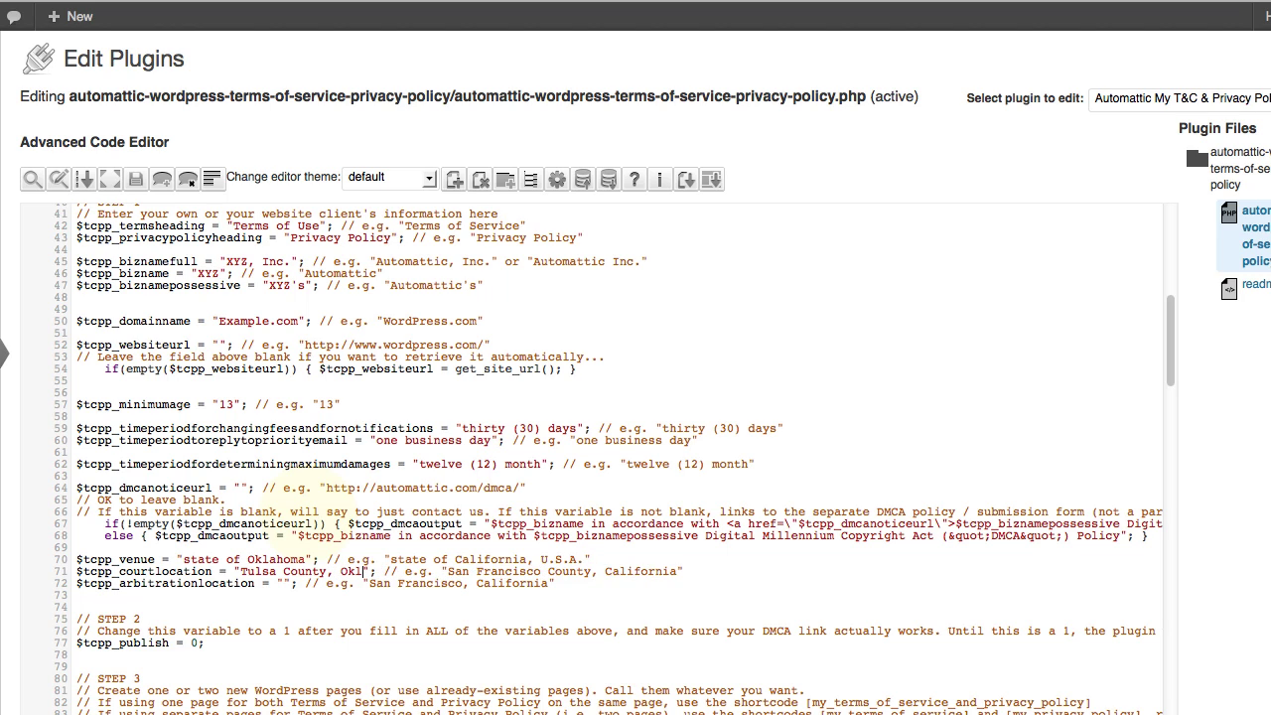
pyautogui.write('a')
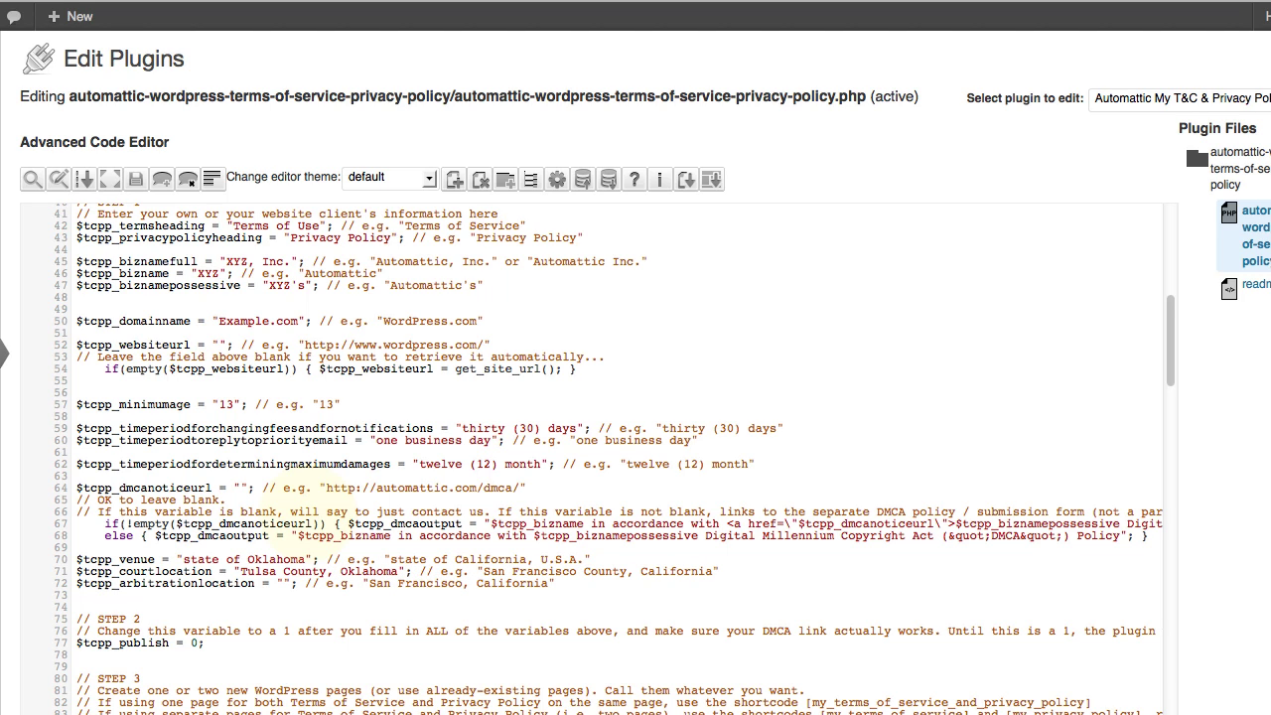
# Set the $tcpp_arbitrationlocation value to "Owasso, Oklahoma"
pyautogui.write('Owasso, OK')
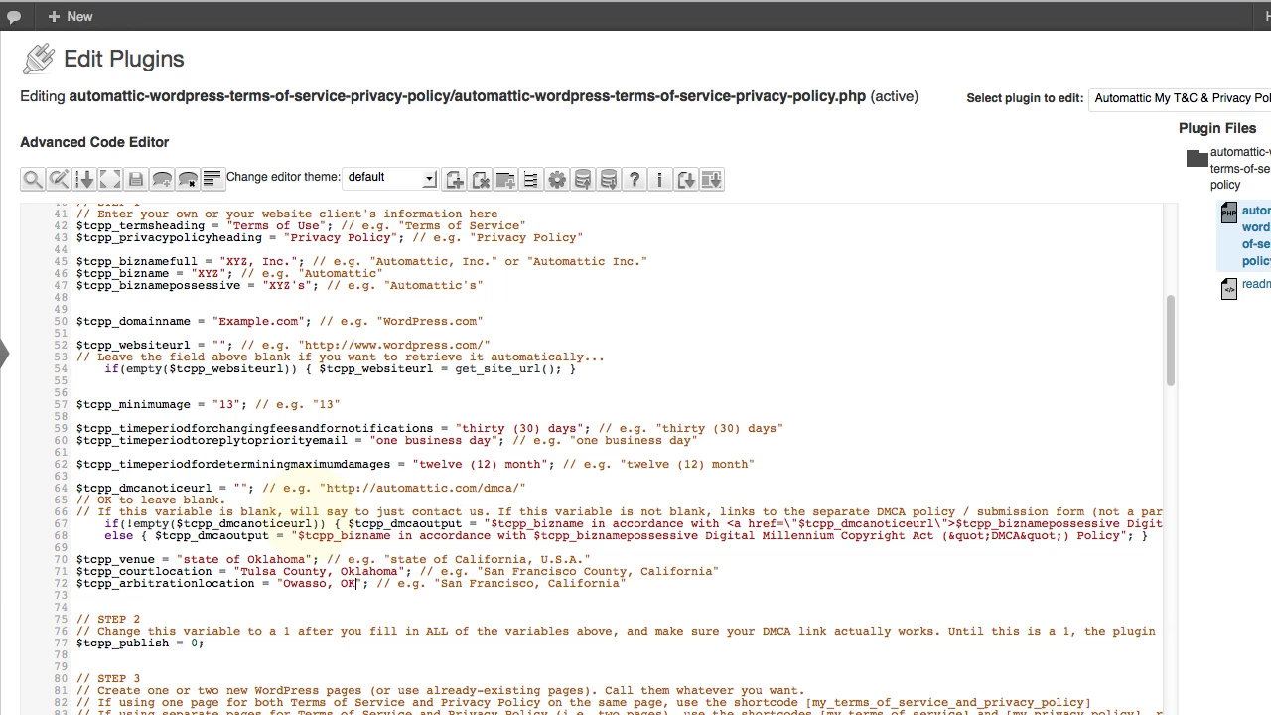
pyautogui.press('BackSpace')
pyautogui.write('klahoma')
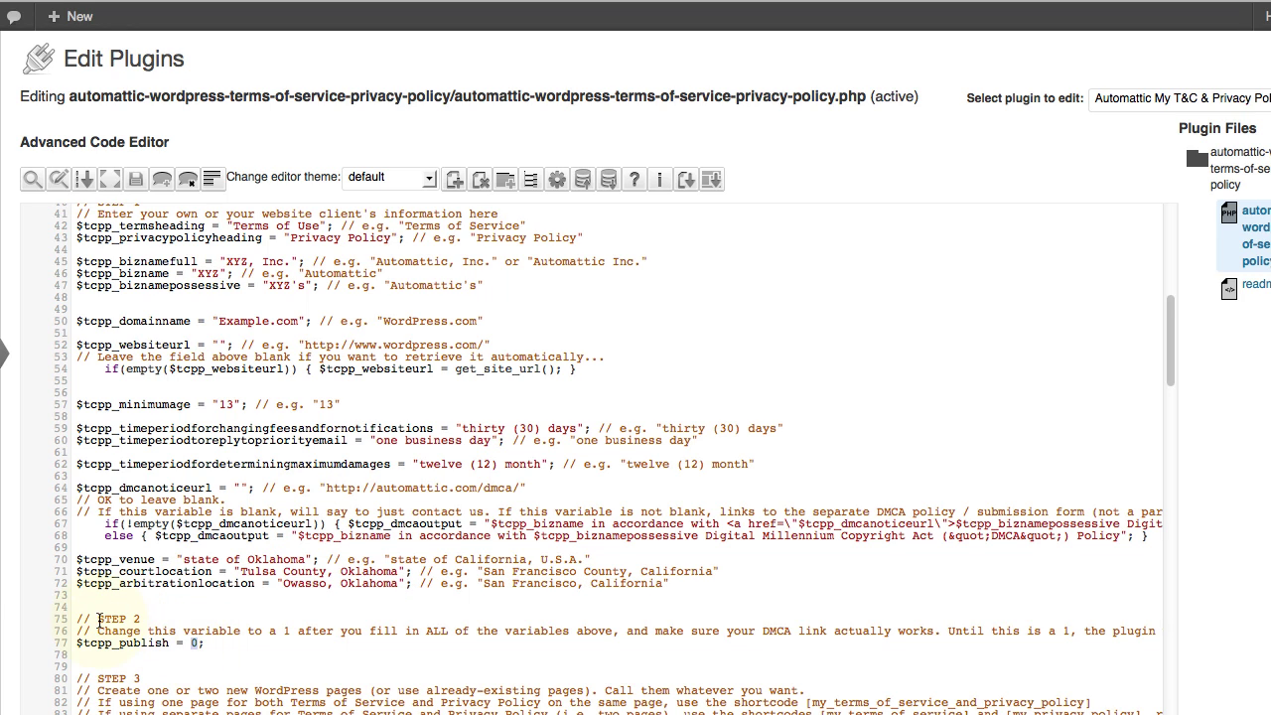
# Change the $tcpp_publish variable to 1 as the Step 2 comment instructs, and save the plugin file
pyautogui.moveTo(98, 626); pyautogui.dragTo(317, 636)
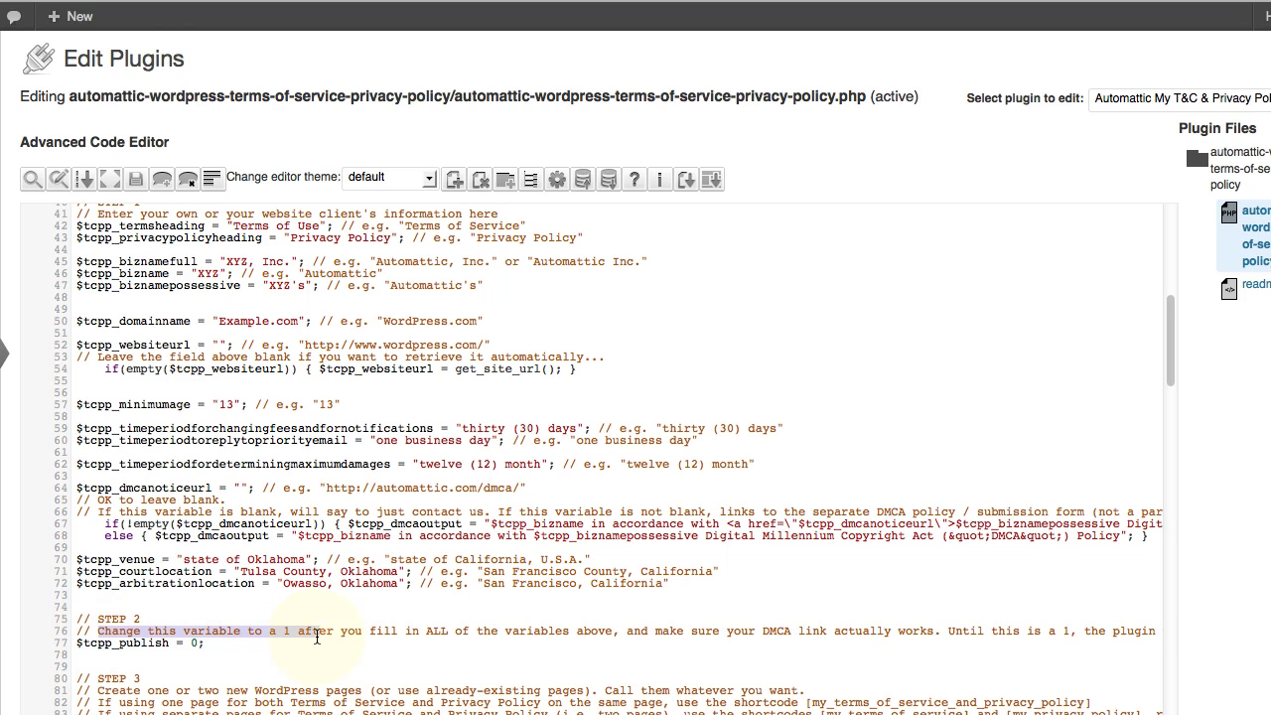
pyautogui.click(192, 642)
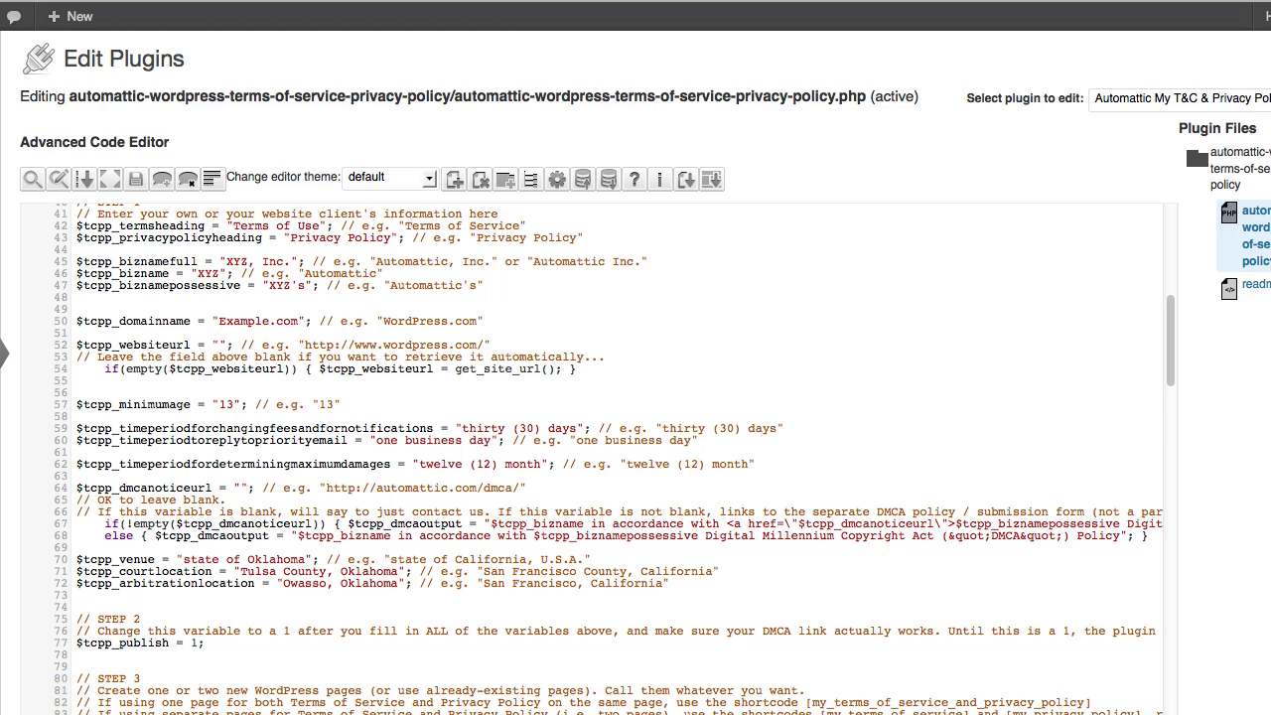
pyautogui.scroll(-2, 635, 397)
pyautogui.click(188, 101)
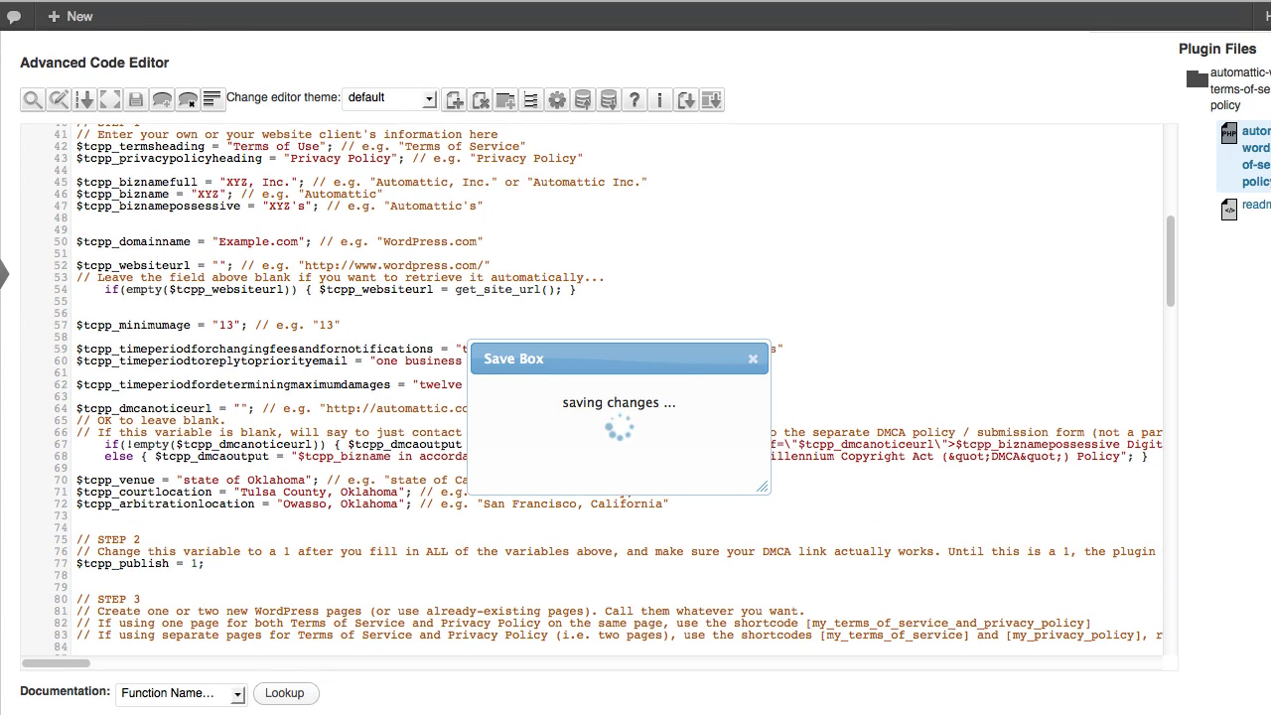
pyautogui.click(726, 484)
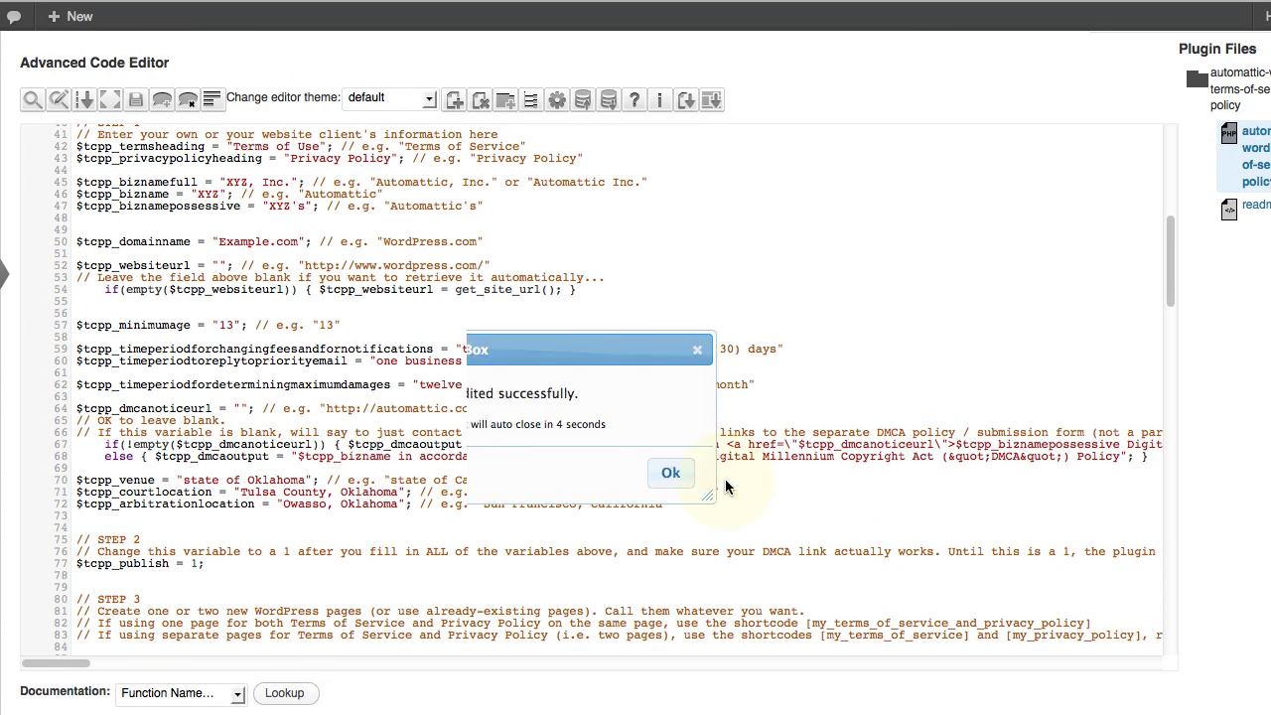
# Review the generated Terms of Use on the published Testing page for the business's own details
pyautogui.scroll(5, 382, 375)
pyautogui.scroll(8, 189, 216)
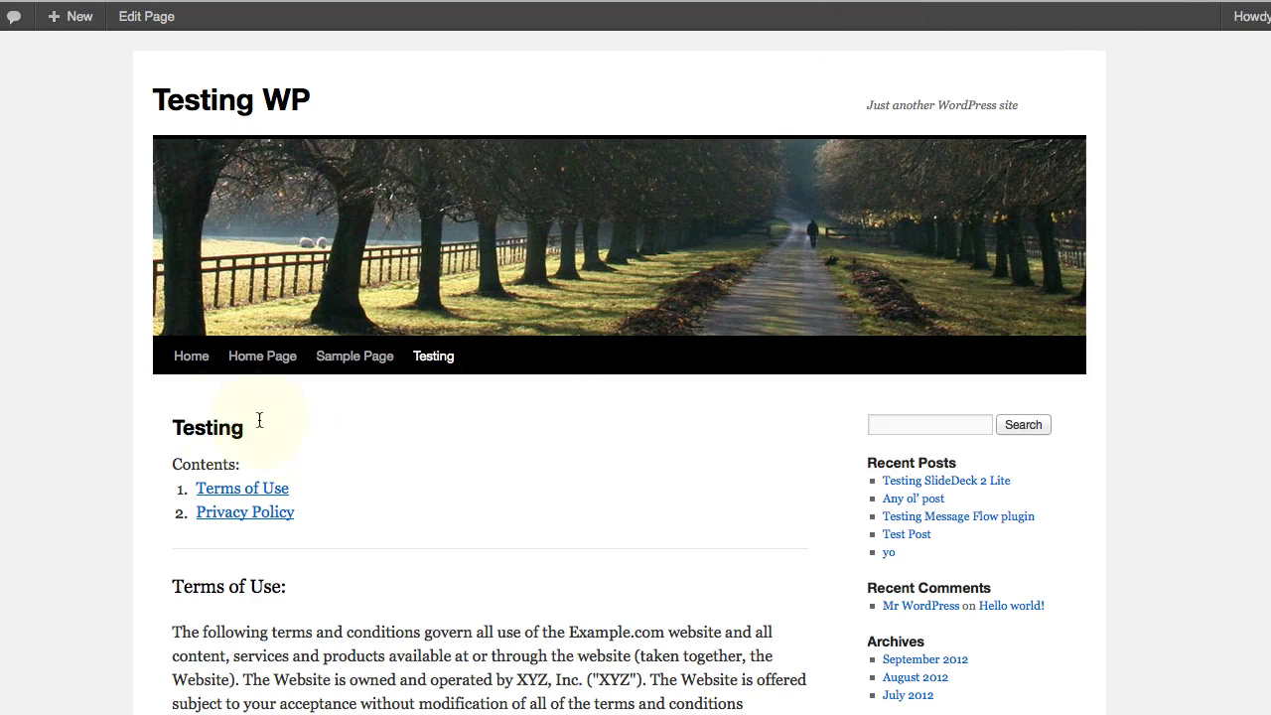
pyautogui.scroll(-10, 83, 533)
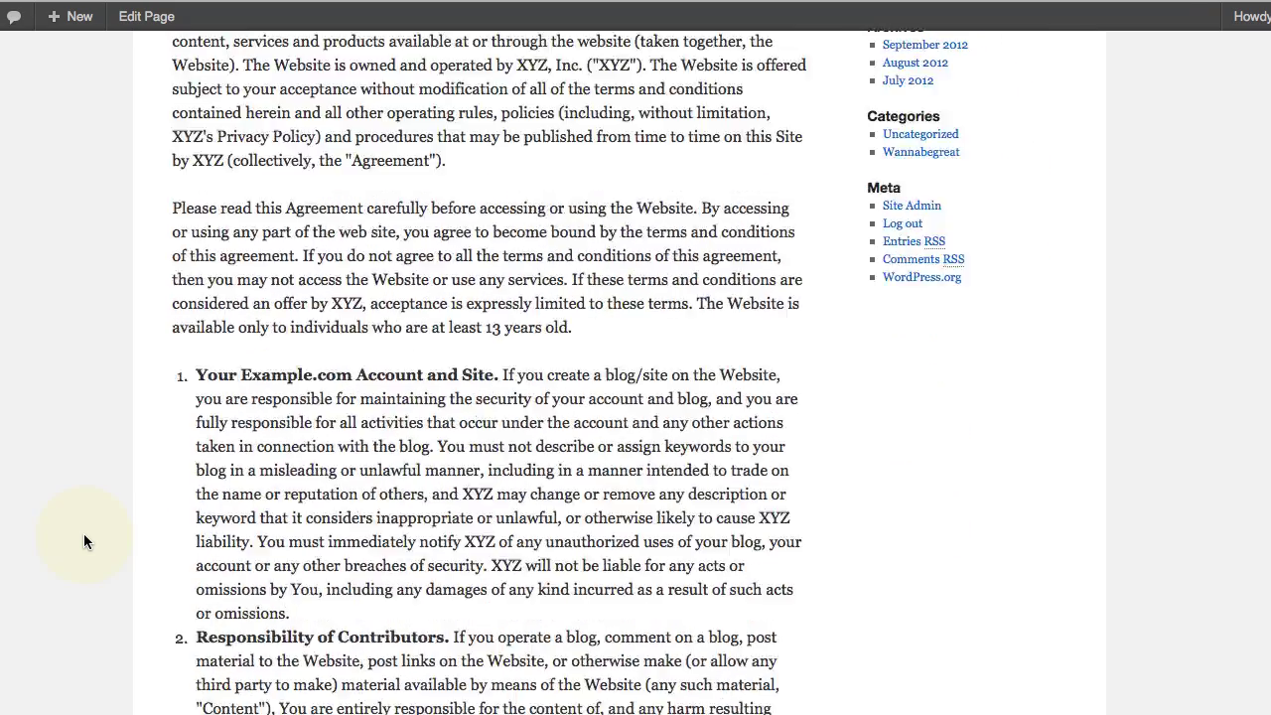
pyautogui.scroll(-20, 83, 533)
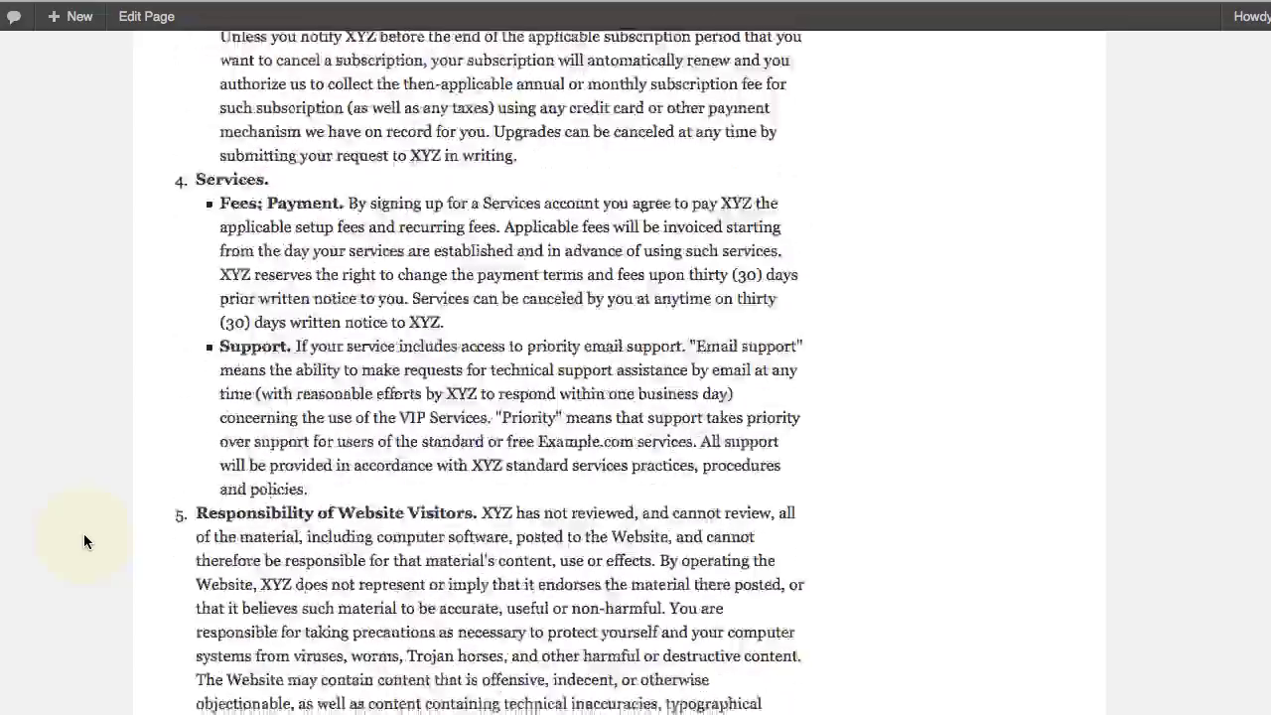
pyautogui.scroll(-15, 84, 541)
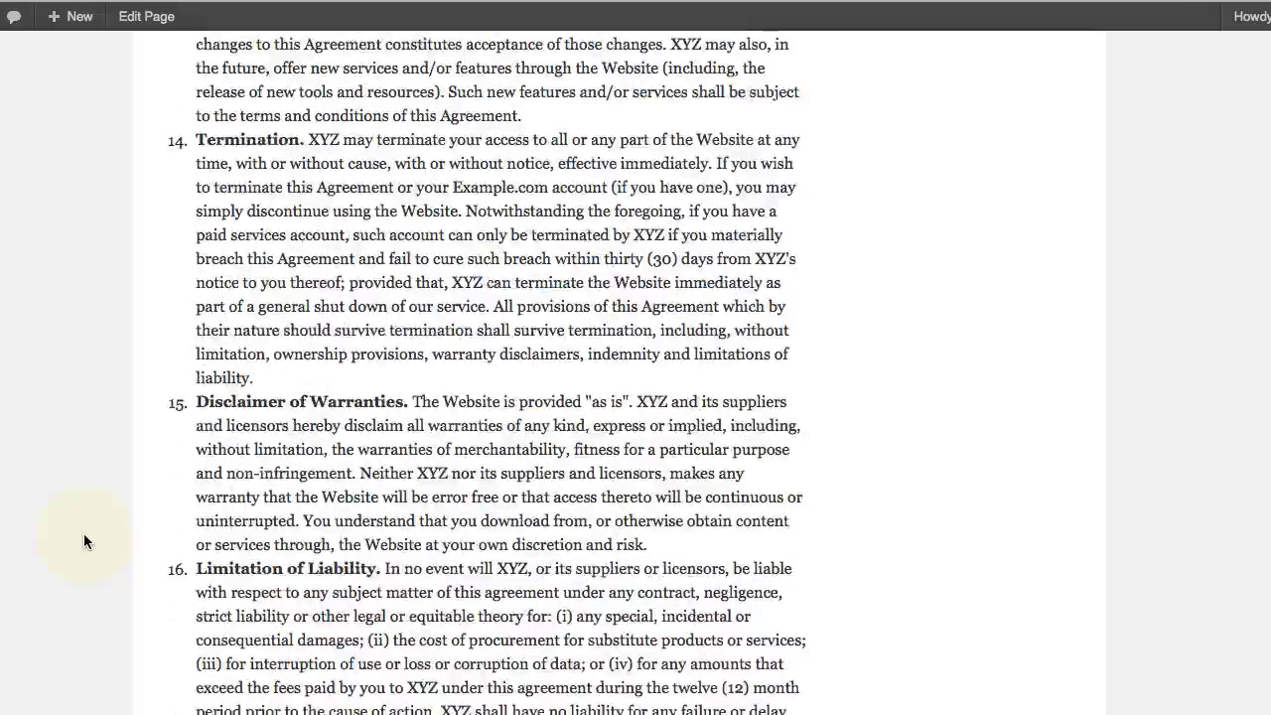
pyautogui.scroll(-12, 83, 541)
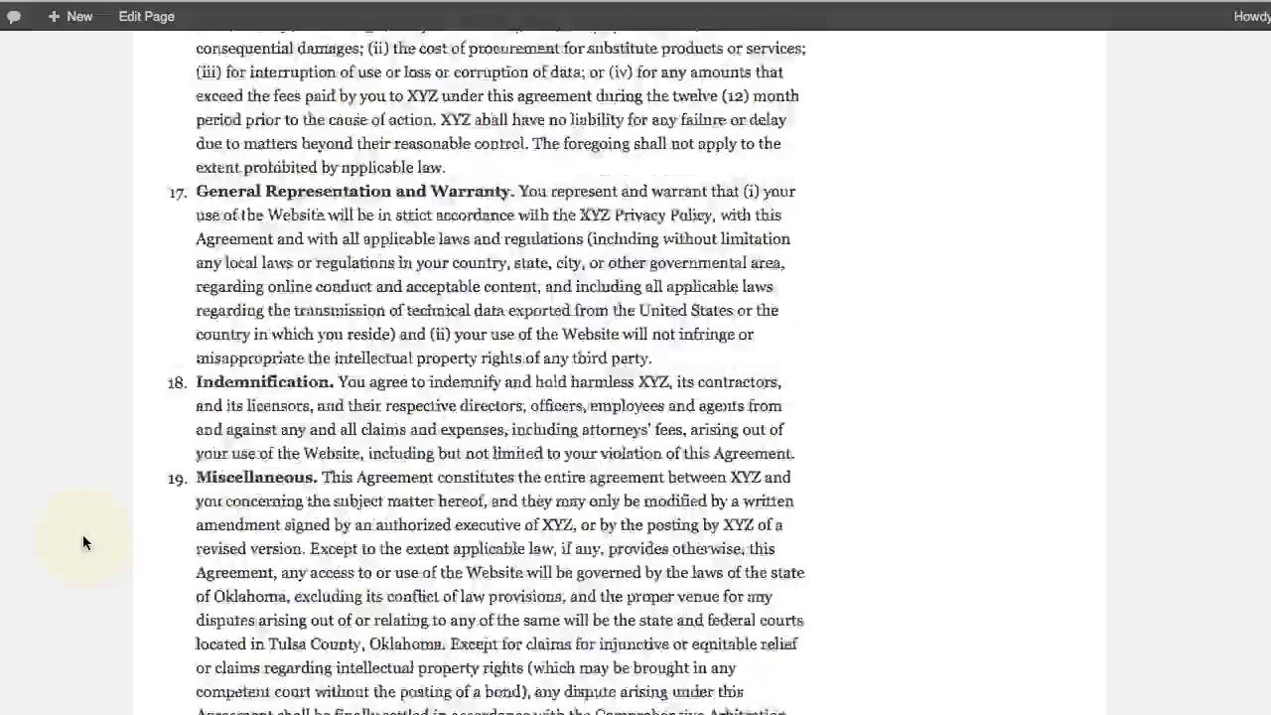
pyautogui.scroll(-5, 83, 534)
pyautogui.scroll(1, 119, 447)
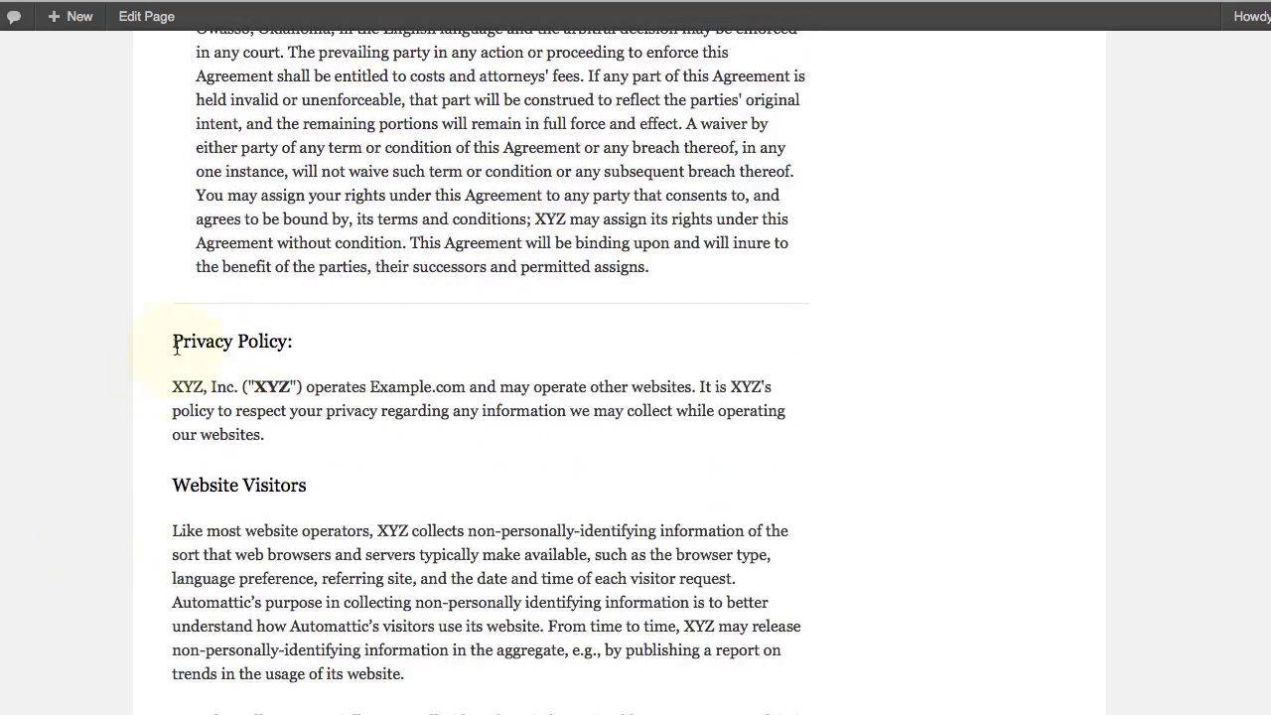
# Review the Privacy Policy section on the Testing page through to the Privacy Policy Changes paragraph
pyautogui.moveTo(172, 342); pyautogui.dragTo(321, 347)
pyautogui.click(322, 347)
pyautogui.scroll(-8, 321, 347)
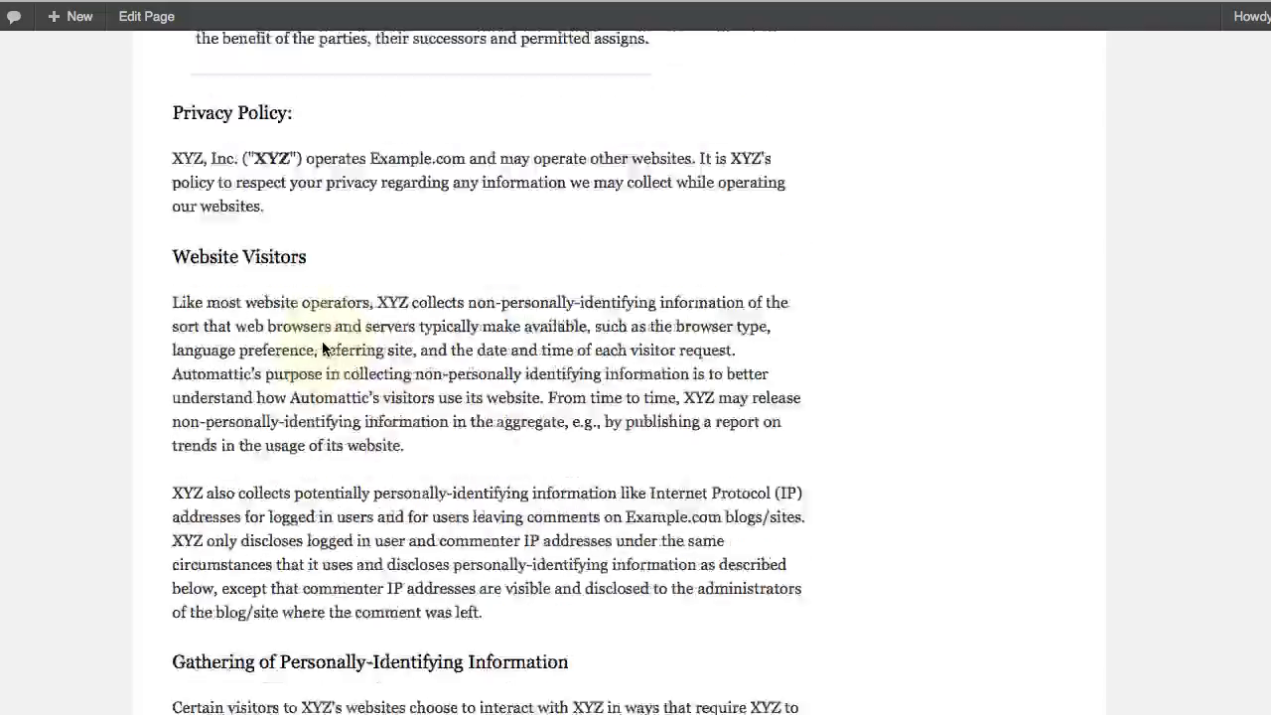
pyautogui.scroll(-4, 321, 346)
pyautogui.scroll(7, 322, 346)
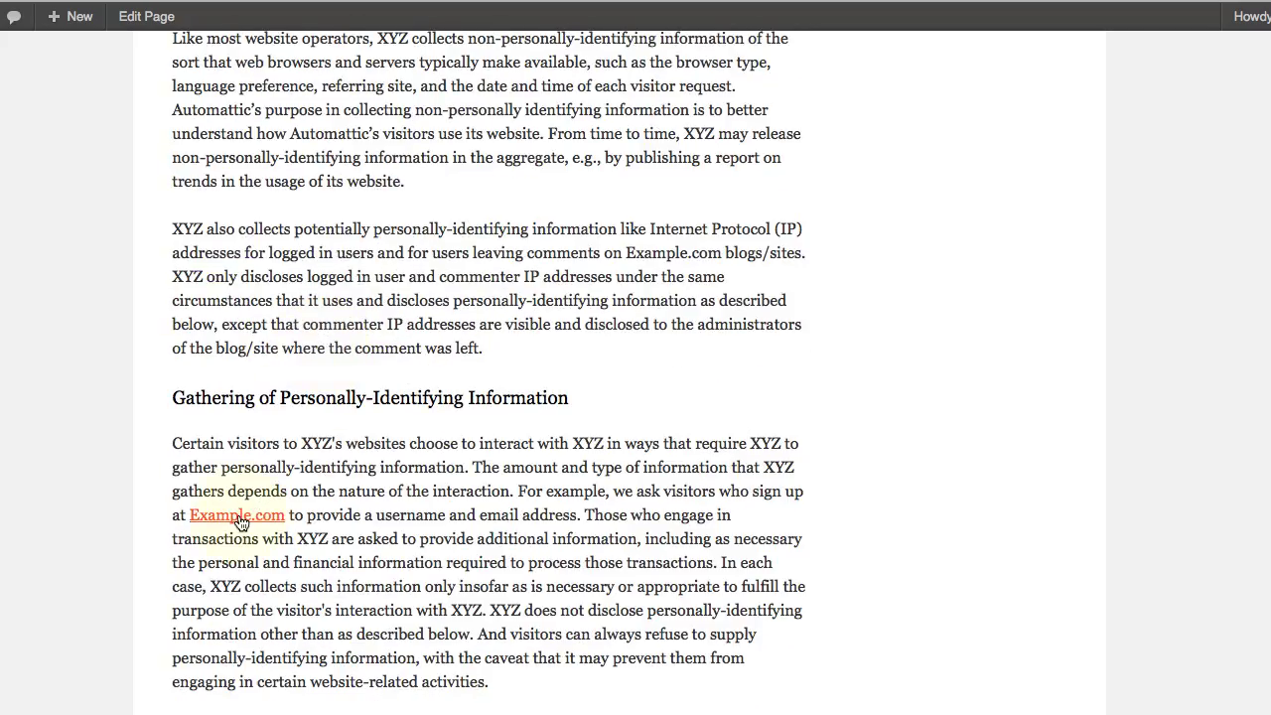
pyautogui.scroll(-10, 151, 577)
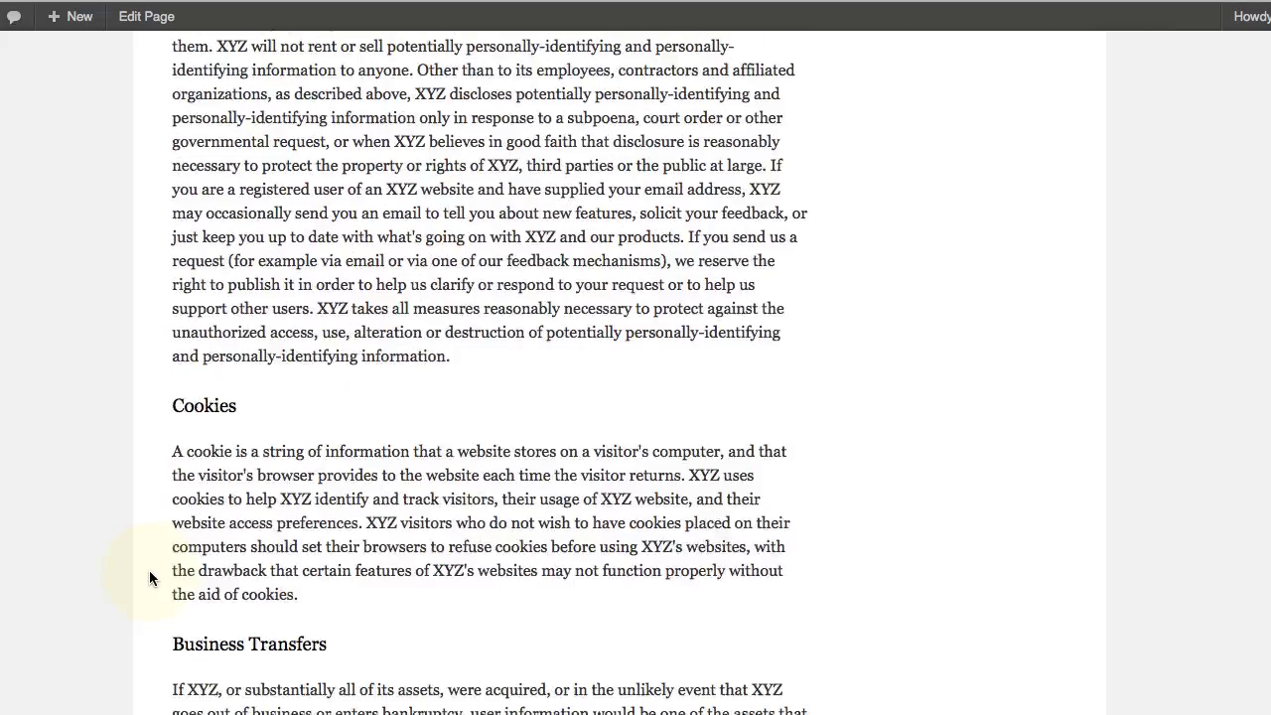
pyautogui.scroll(-8, 151, 578)
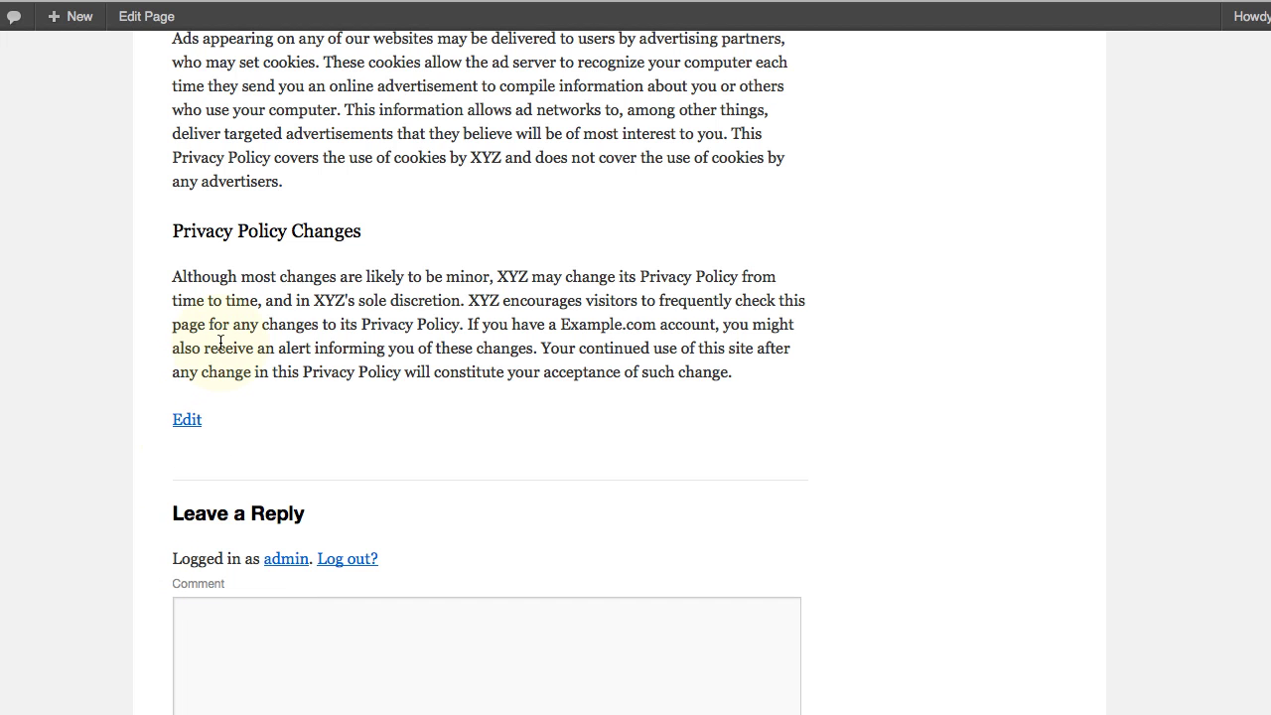
# Test the Terms of Use and Privacy Policy links in the Testing page's contents list
pyautogui.press('Home')
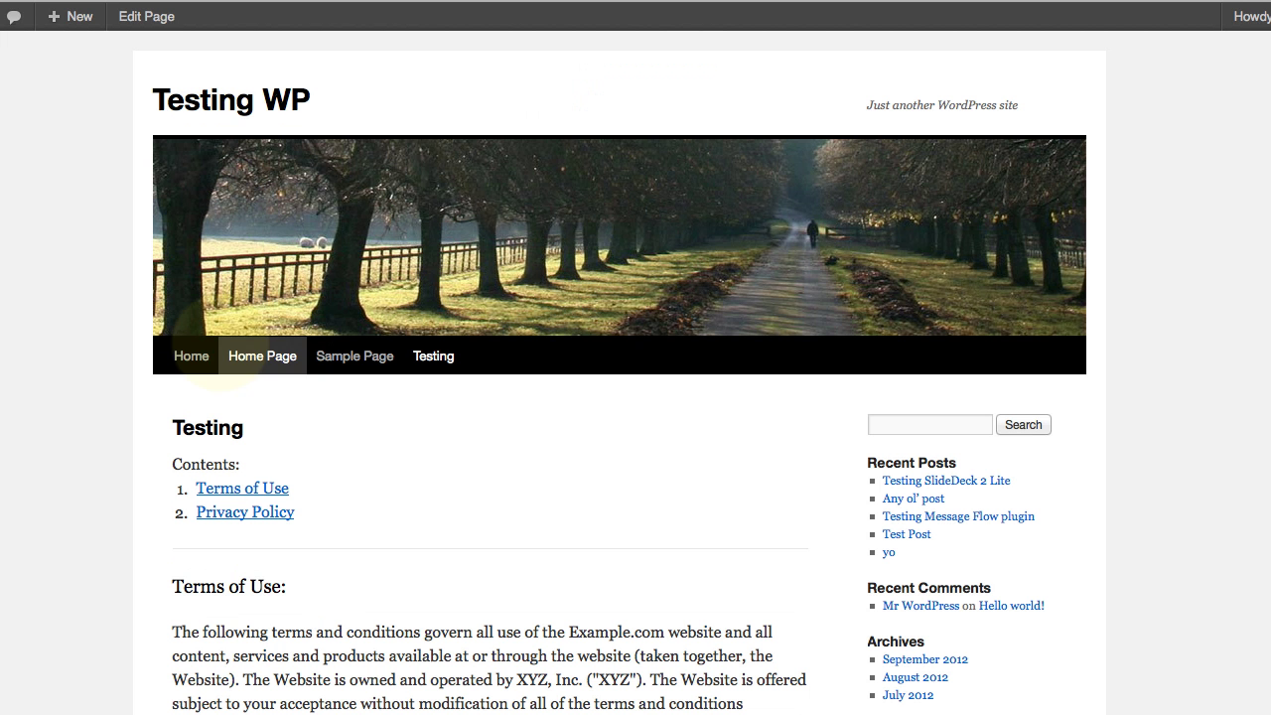
pyautogui.click(229, 490)
pyautogui.scroll(5, 228, 476)
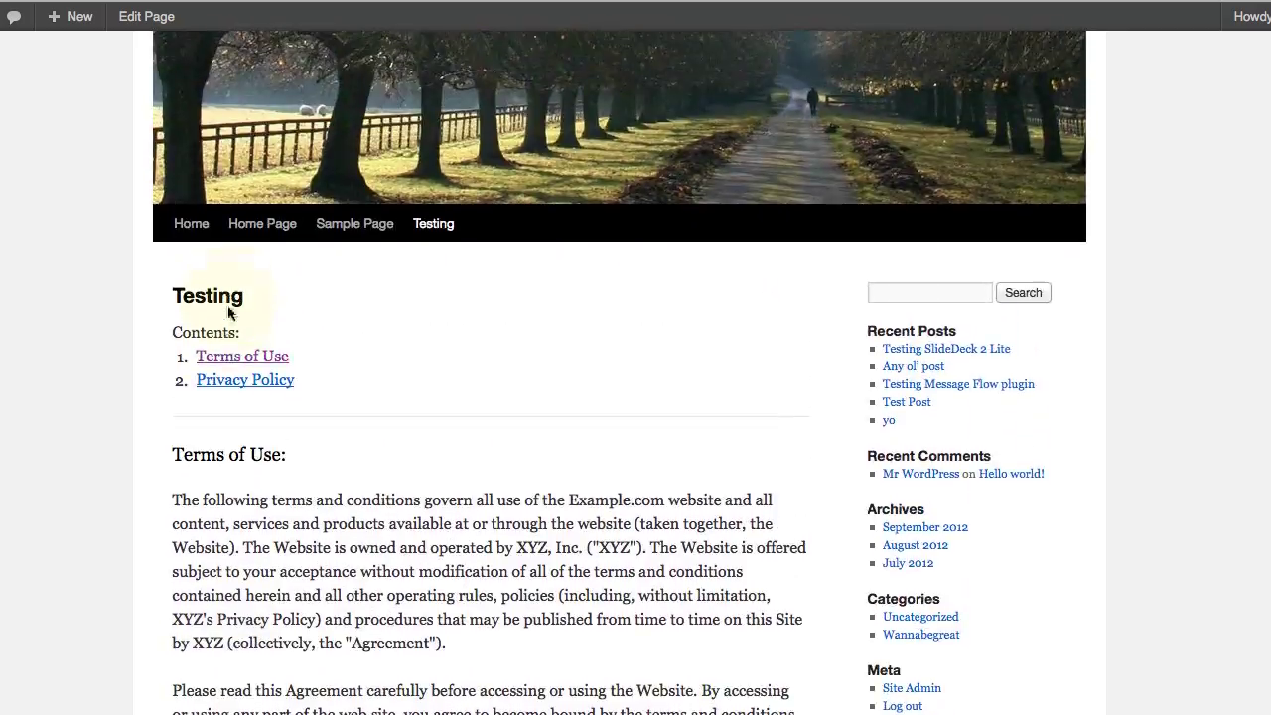
pyautogui.click(222, 381)
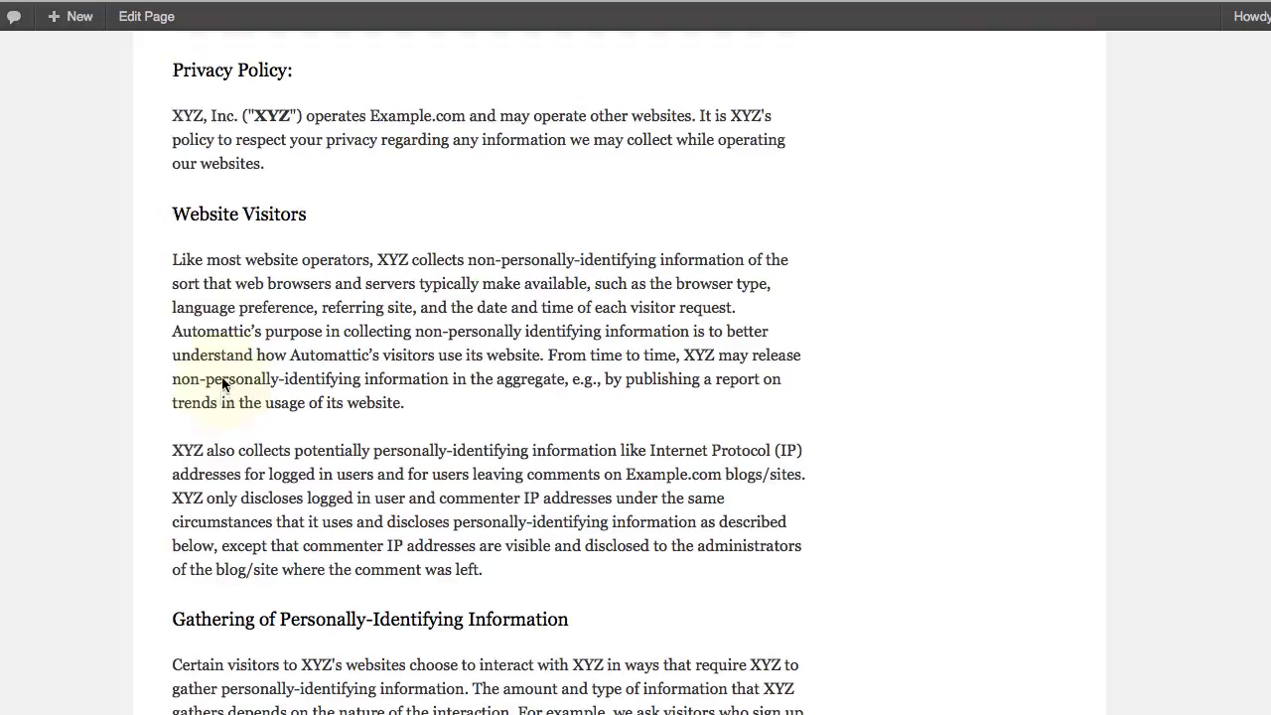
pyautogui.scroll(3, 222, 385)
pyautogui.scroll(15, 222, 377)
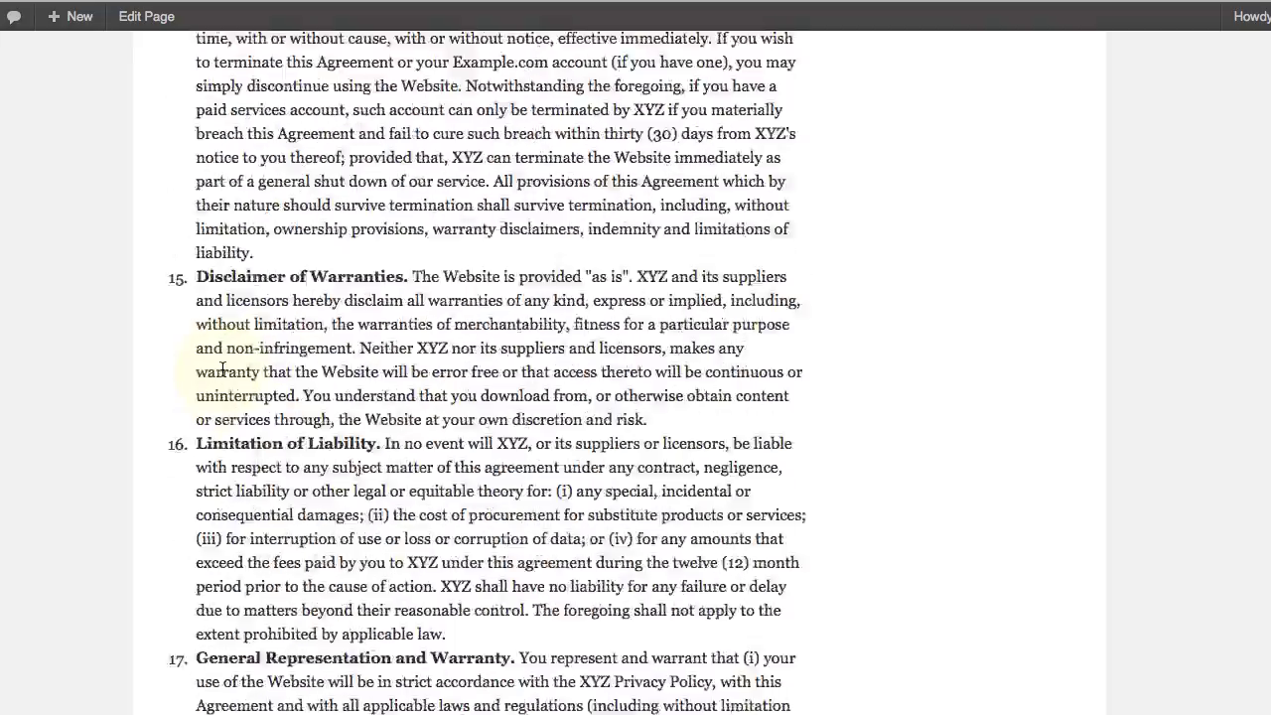
pyautogui.scroll(20, 223, 367)
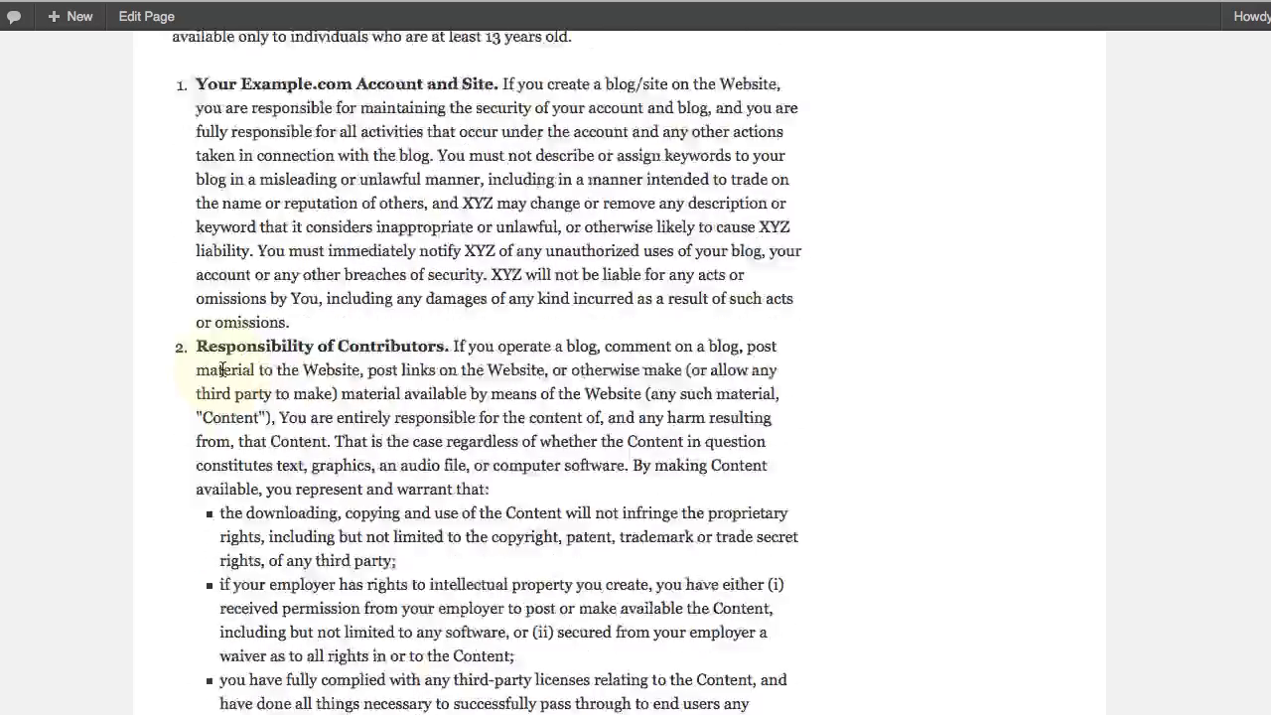
pyautogui.scroll(4, 223, 369)
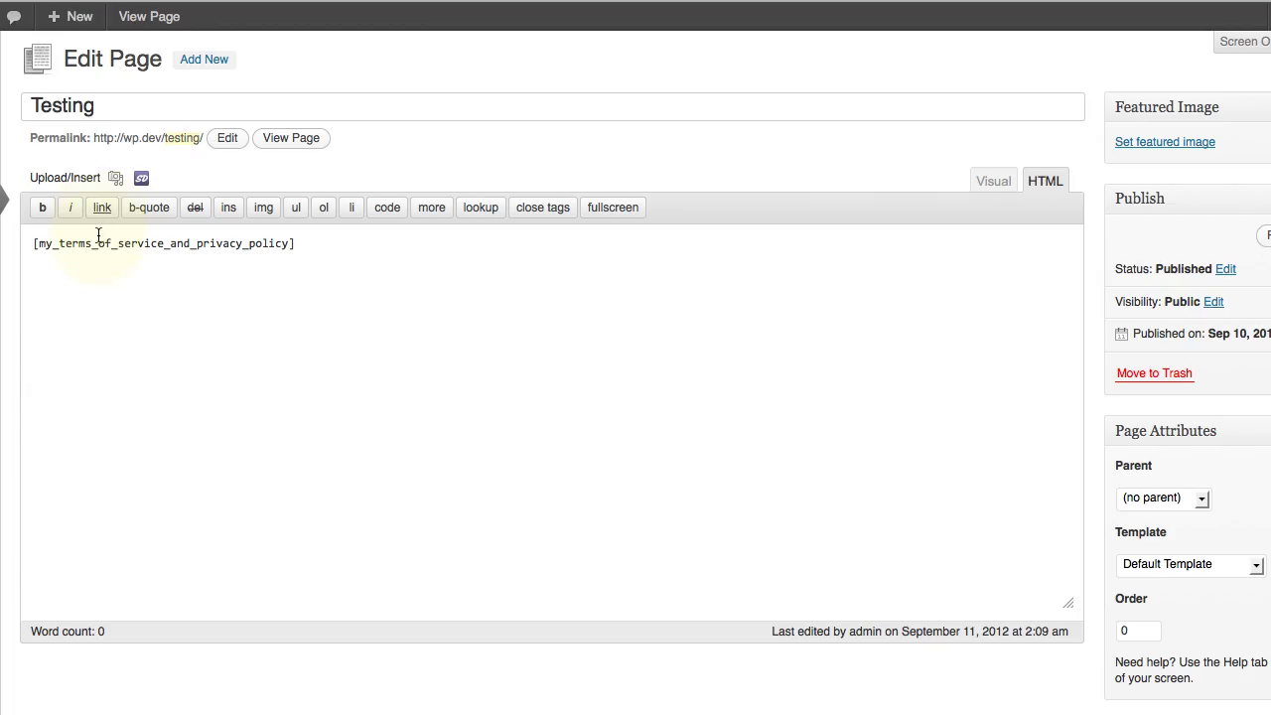
# Shorten the Testing page's shortcode to [my_terms_of_service], update the page and view it
pyautogui.moveTo(303, 253)
pyautogui.mouseDown()
pyautogui.moveTo(119, 246)
pyautogui.moveTo(289, 243)
pyautogui.mouseUp()
pyautogui.click(134, 242)
pyautogui.press('BackSpace')
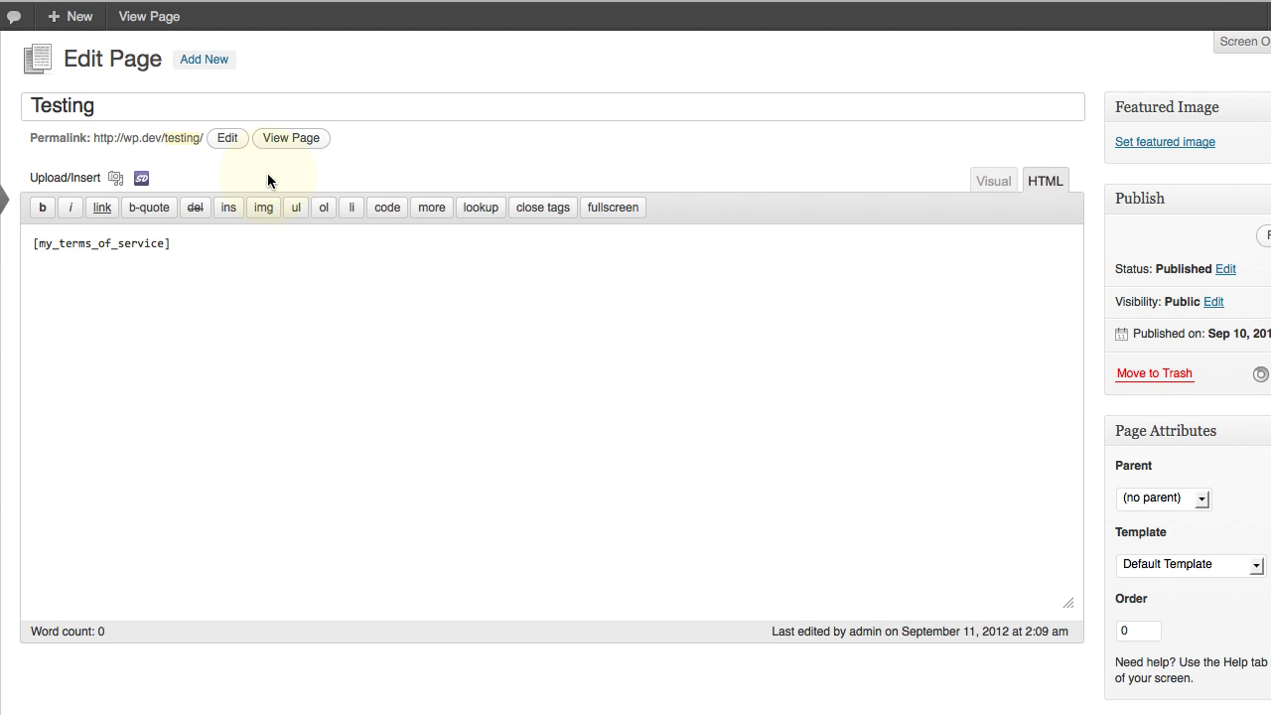
pyautogui.click(146, 104)
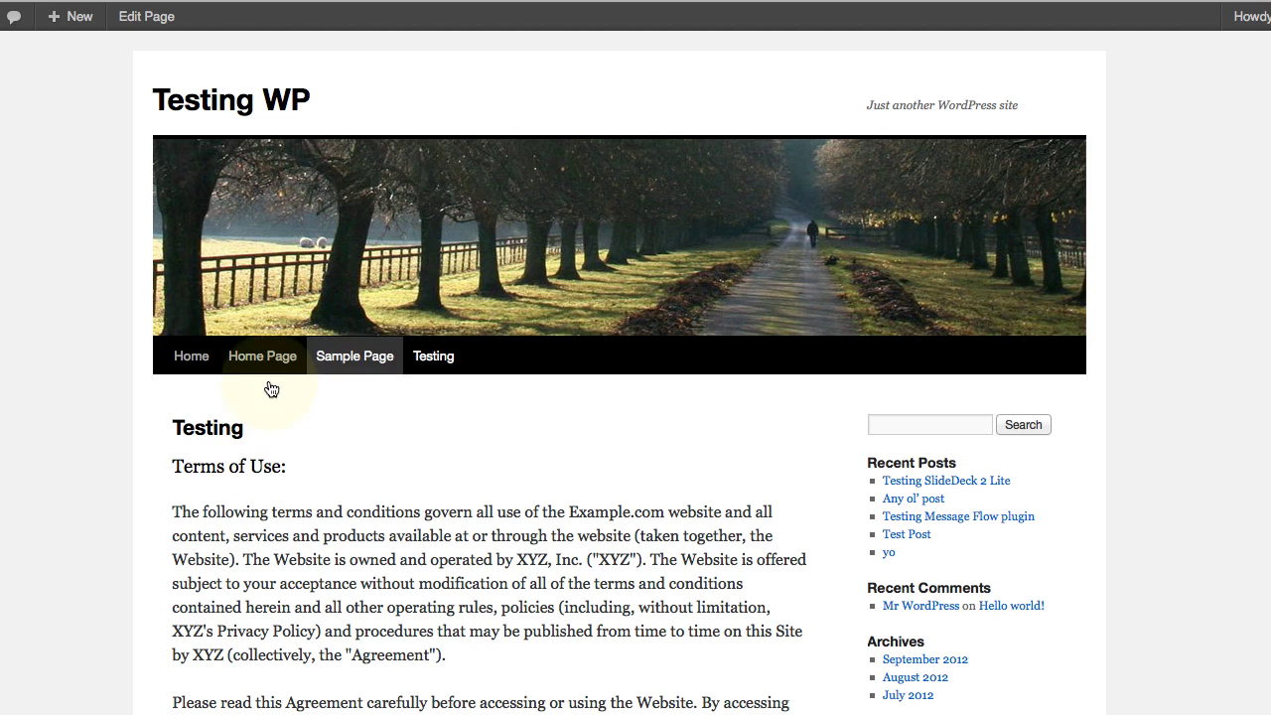
# Change the Testing page's shortcode to [my_privacy_policy], update the page and view it
pyautogui.click(137, 16)
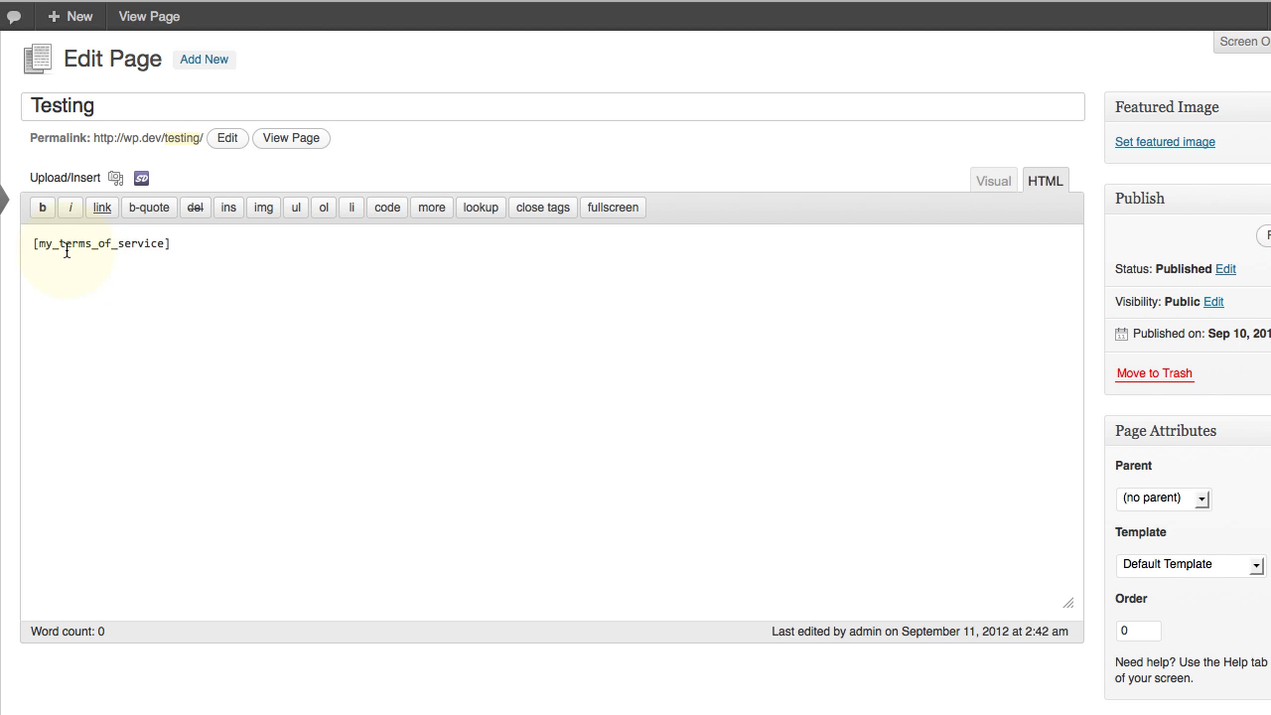
pyautogui.moveTo(60, 245); pyautogui.dragTo(159, 243)
pyautogui.write('privacy_policy')
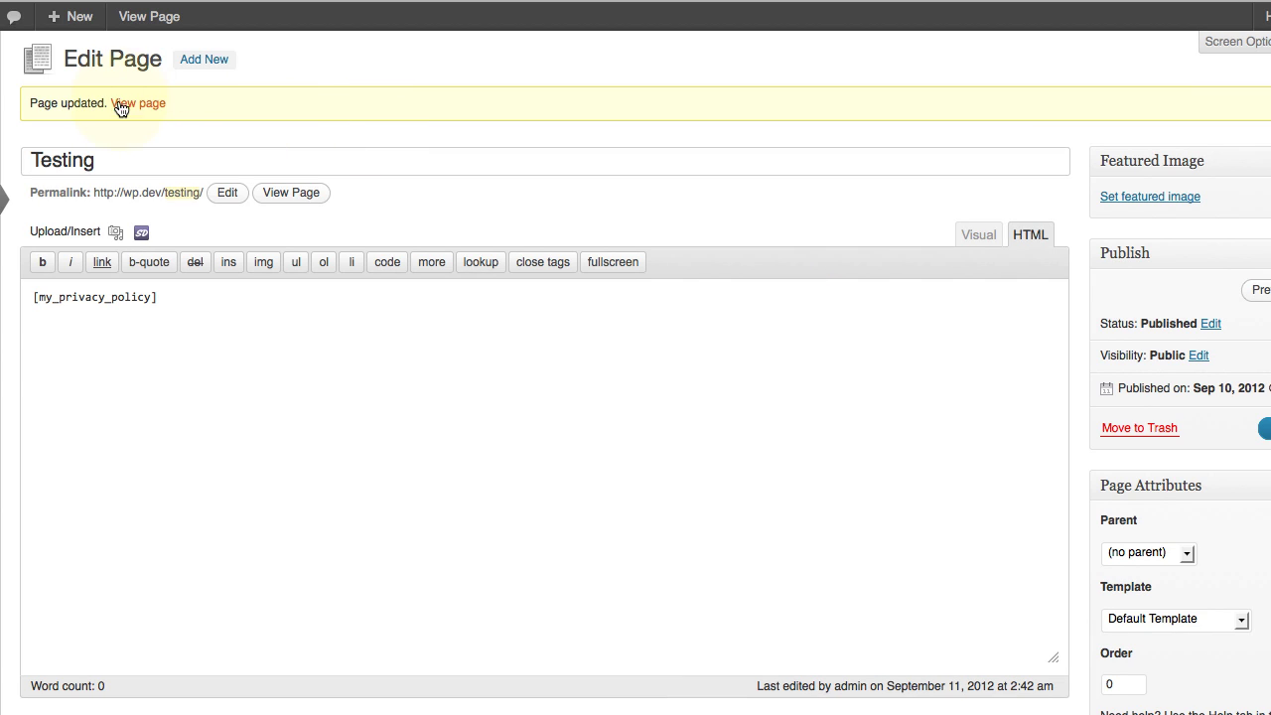
pyautogui.click(120, 103)
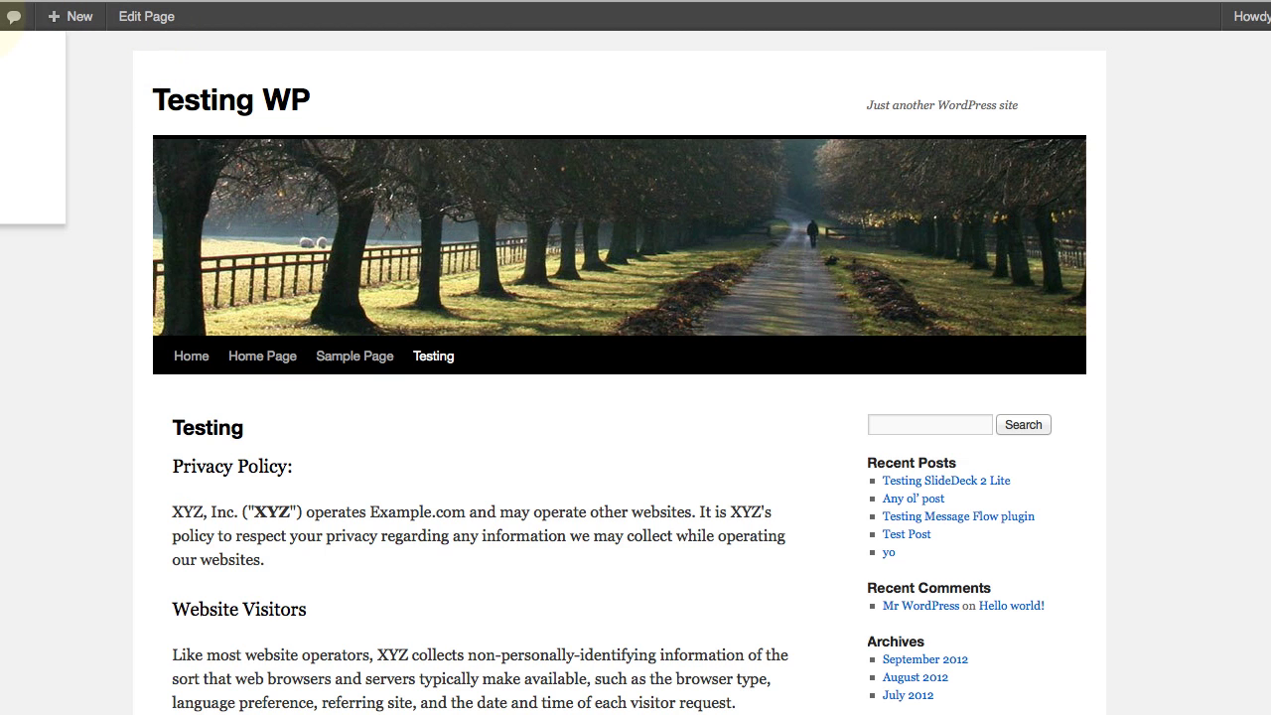
# Return to the site's dashboard and open the list of installed plugins
pyautogui.click(0, 17)
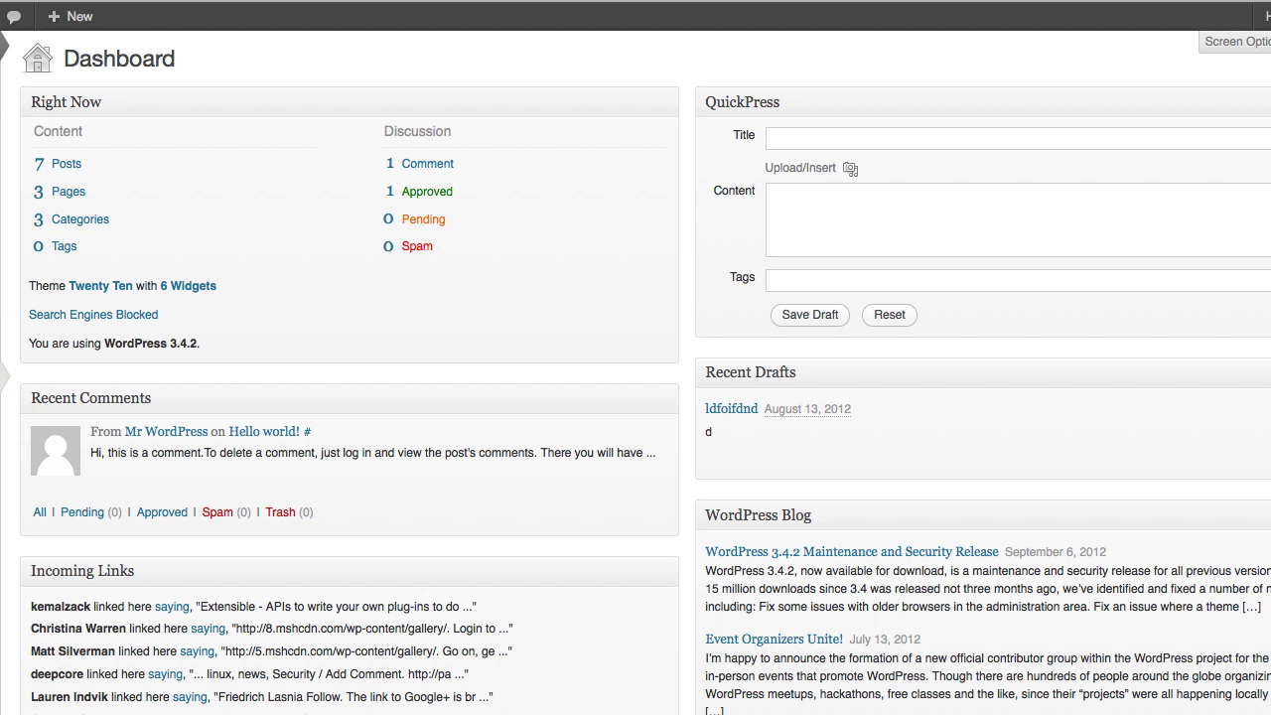
pyautogui.click(0, 406)
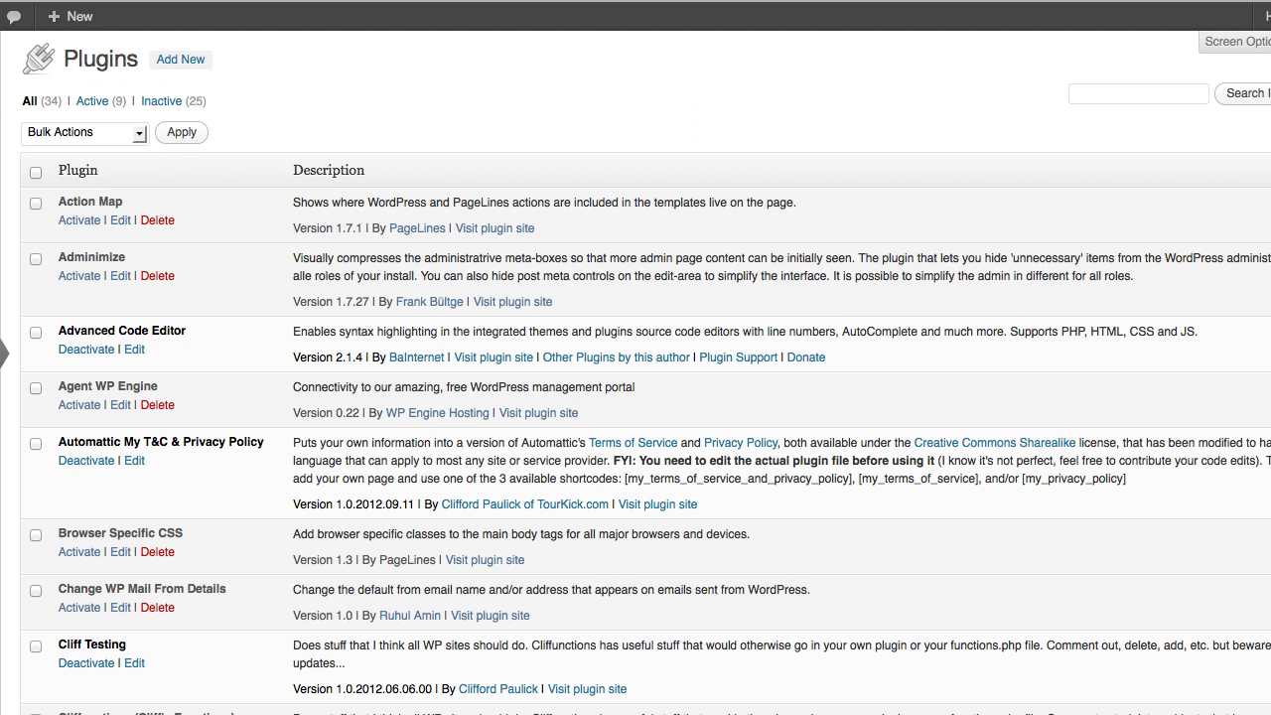
# Set $tcpp_publish to 0 in the Automattic My T&C & Privacy Policy plugin file, save it and view the Testing page
pyautogui.click(134, 461)
pyautogui.scroll(-10, 149, 527)
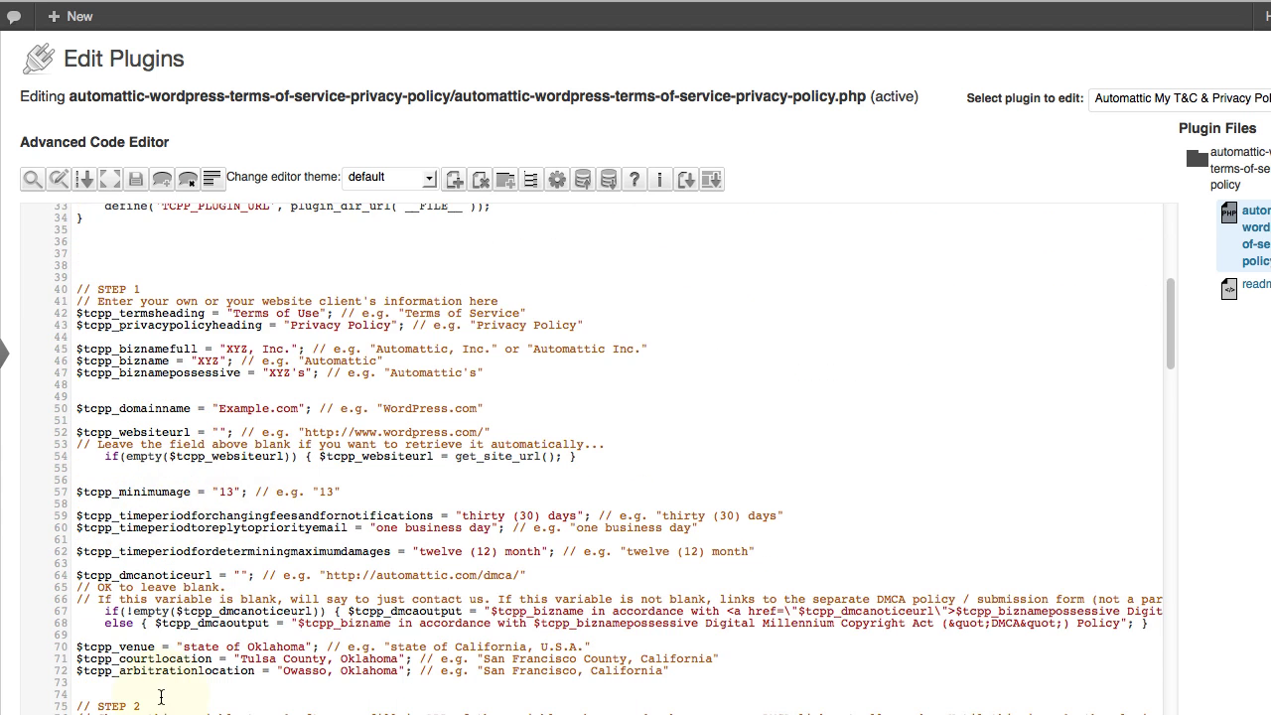
pyautogui.scroll(-1, 164, 698)
pyautogui.moveTo(186, 701); pyautogui.dragTo(195, 700)
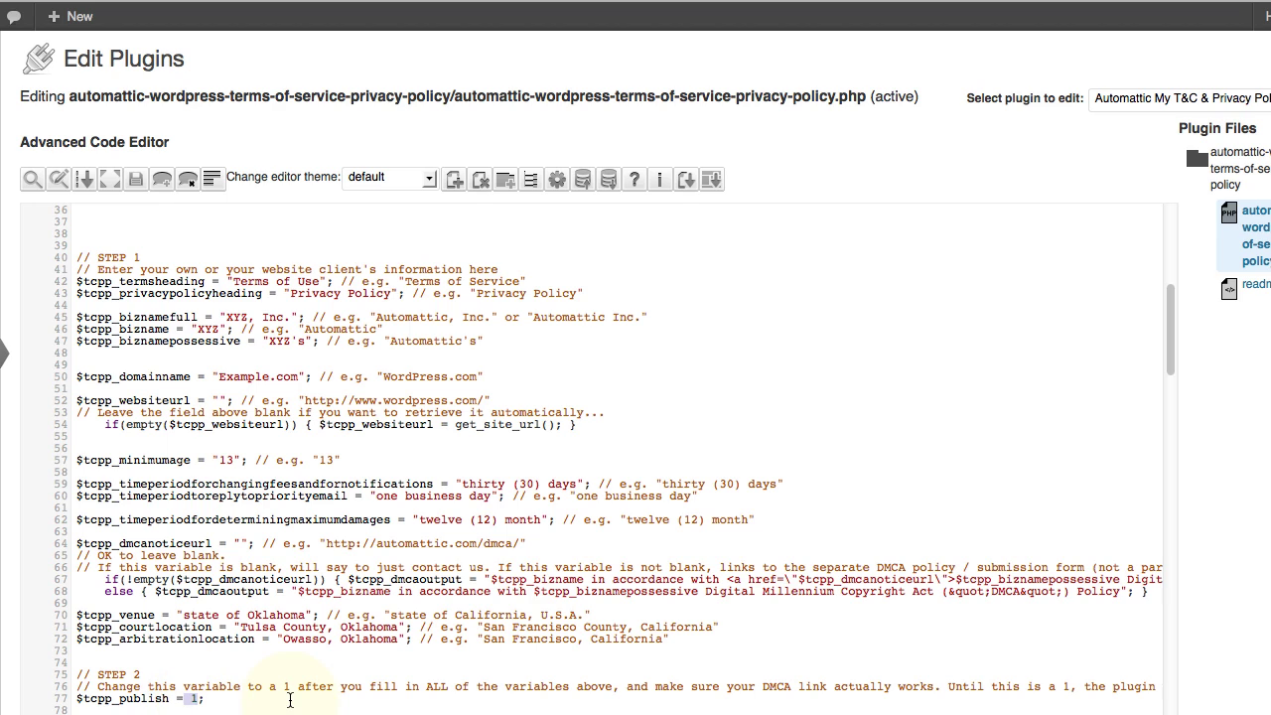
pyautogui.write('0')
pyautogui.hotkey('ctrl', 's')
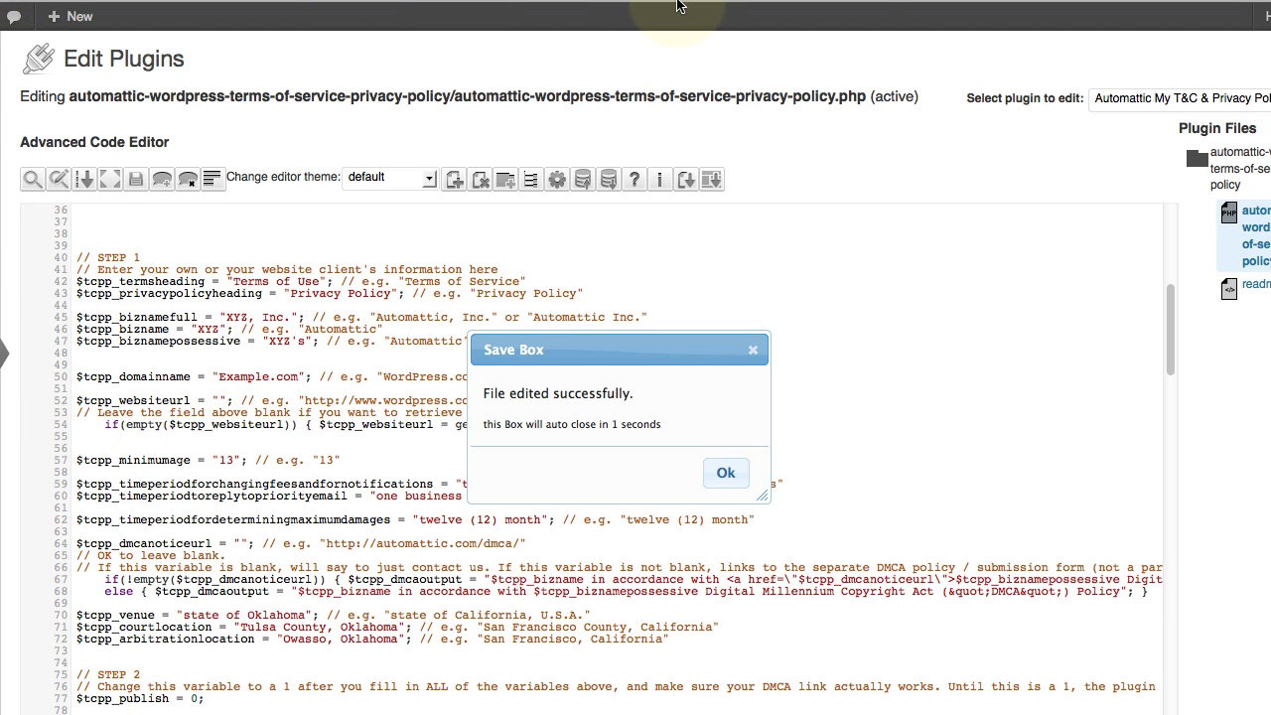
pyautogui.press('Return')
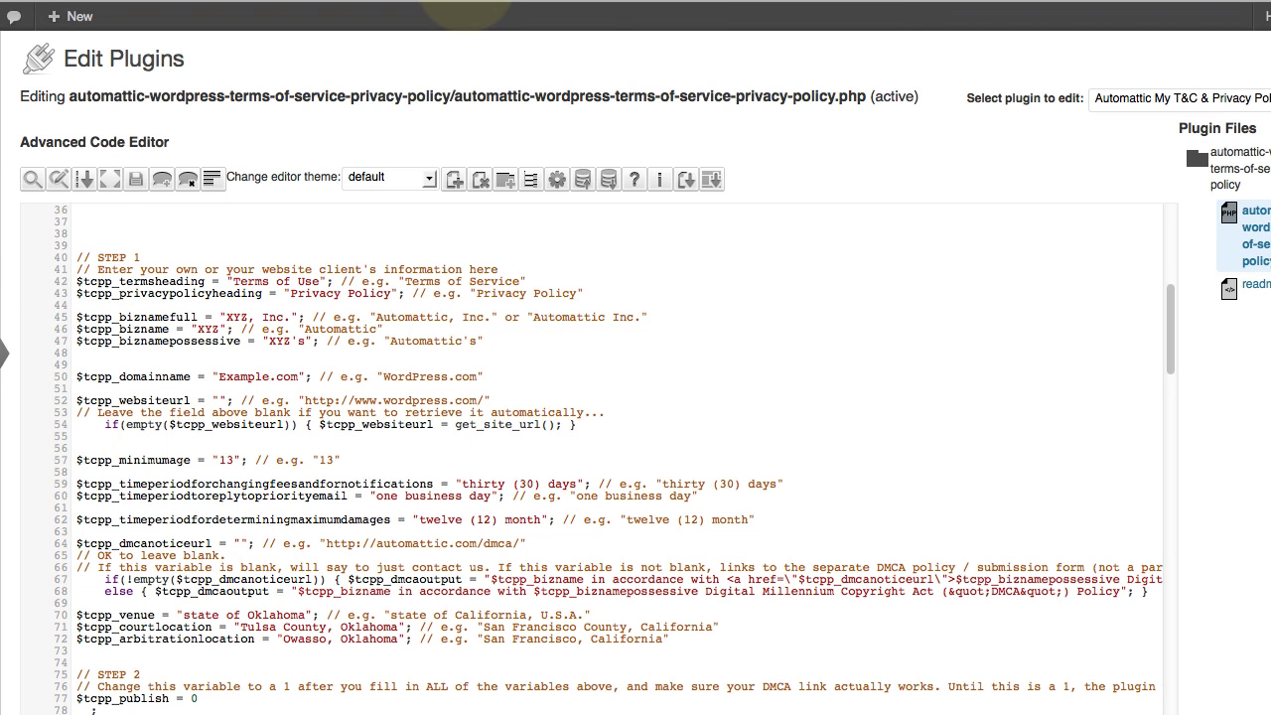
pyautogui.click(452, 5)
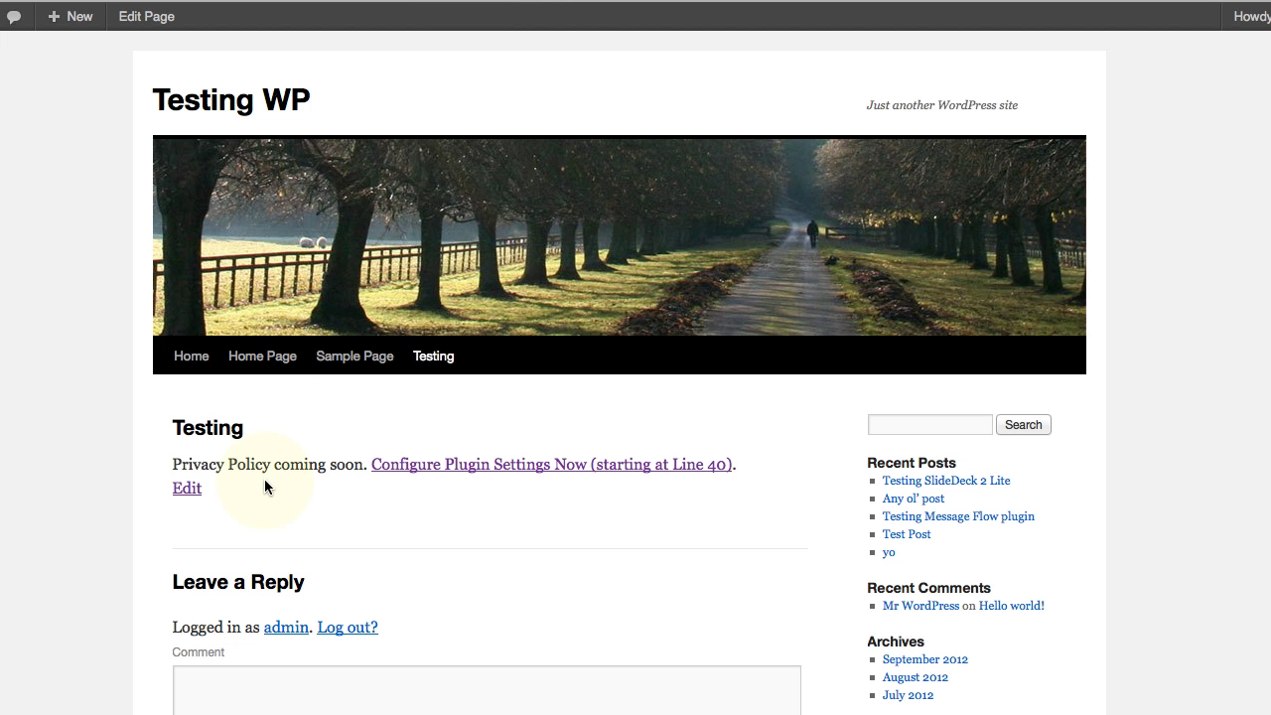
# Test the Testing page's Configure Plugin Settings Now link, and return to examine the page's privacy policy notice
pyautogui.click(415, 473)
pyautogui.scroll(-2, 270, 574)
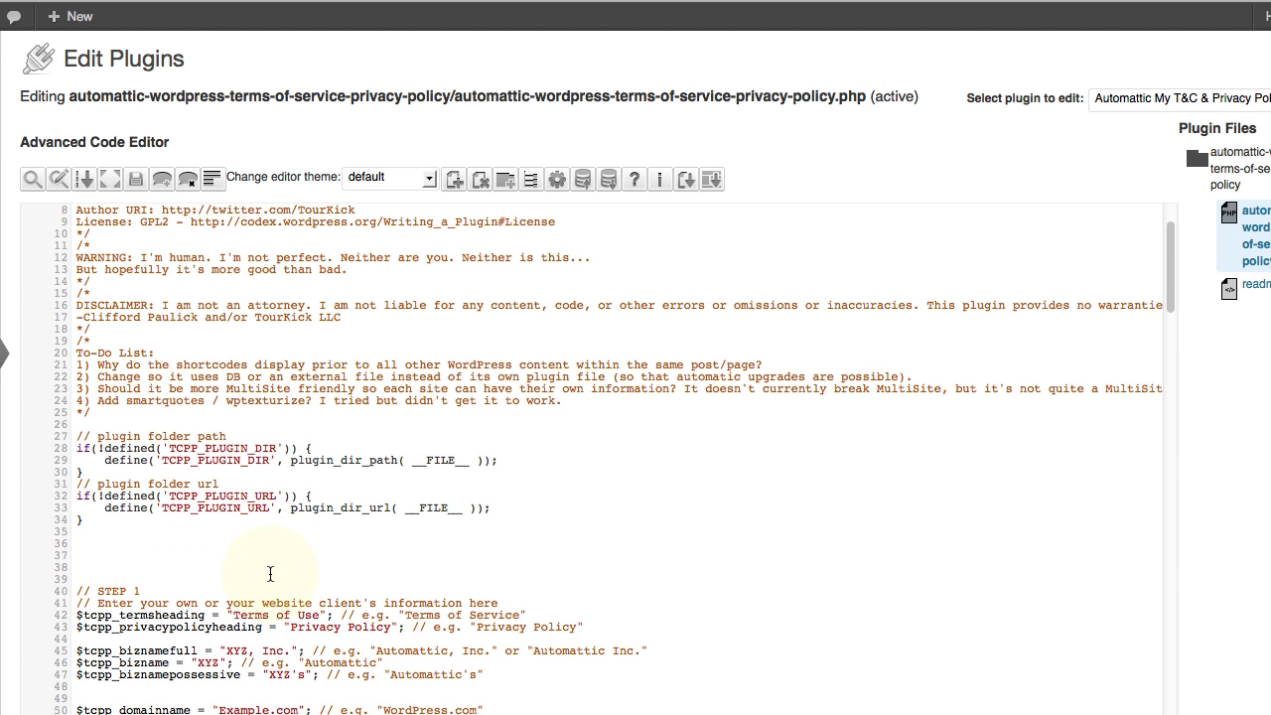
pyautogui.scroll(-6, 270, 574)
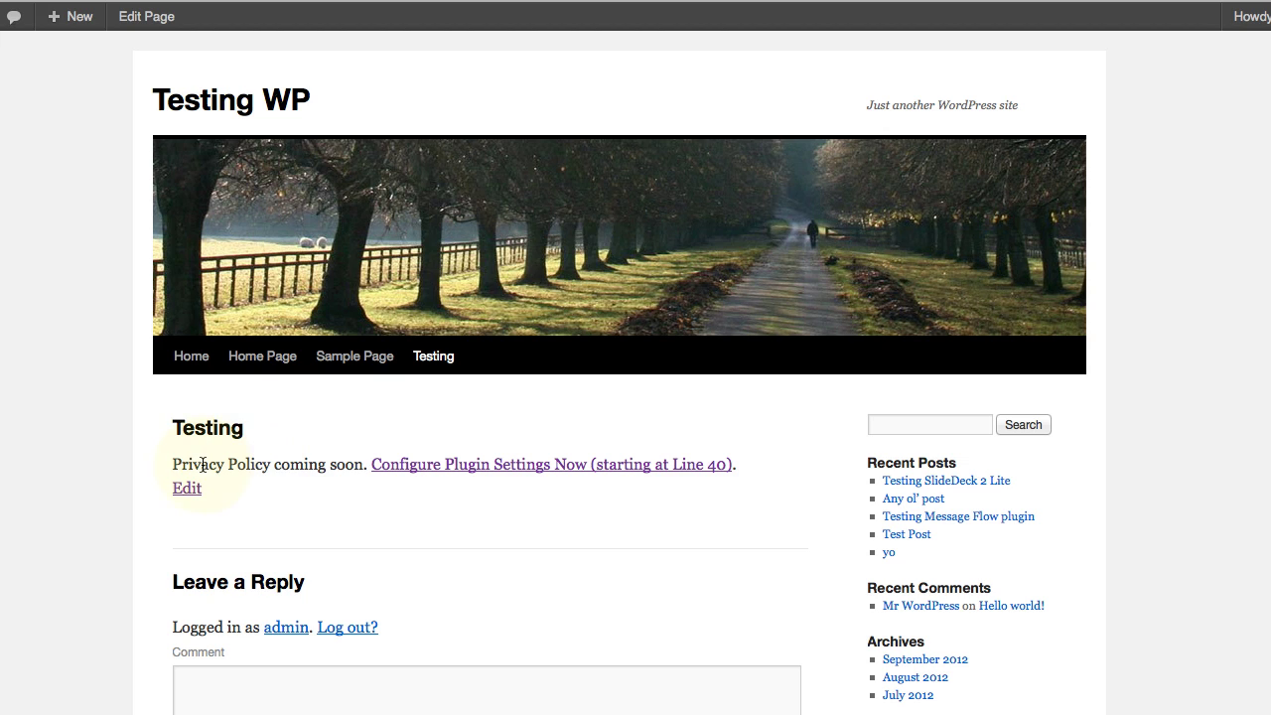
pyautogui.doubleClick(205, 467)
pyautogui.moveTo(204, 467); pyautogui.dragTo(352, 464)
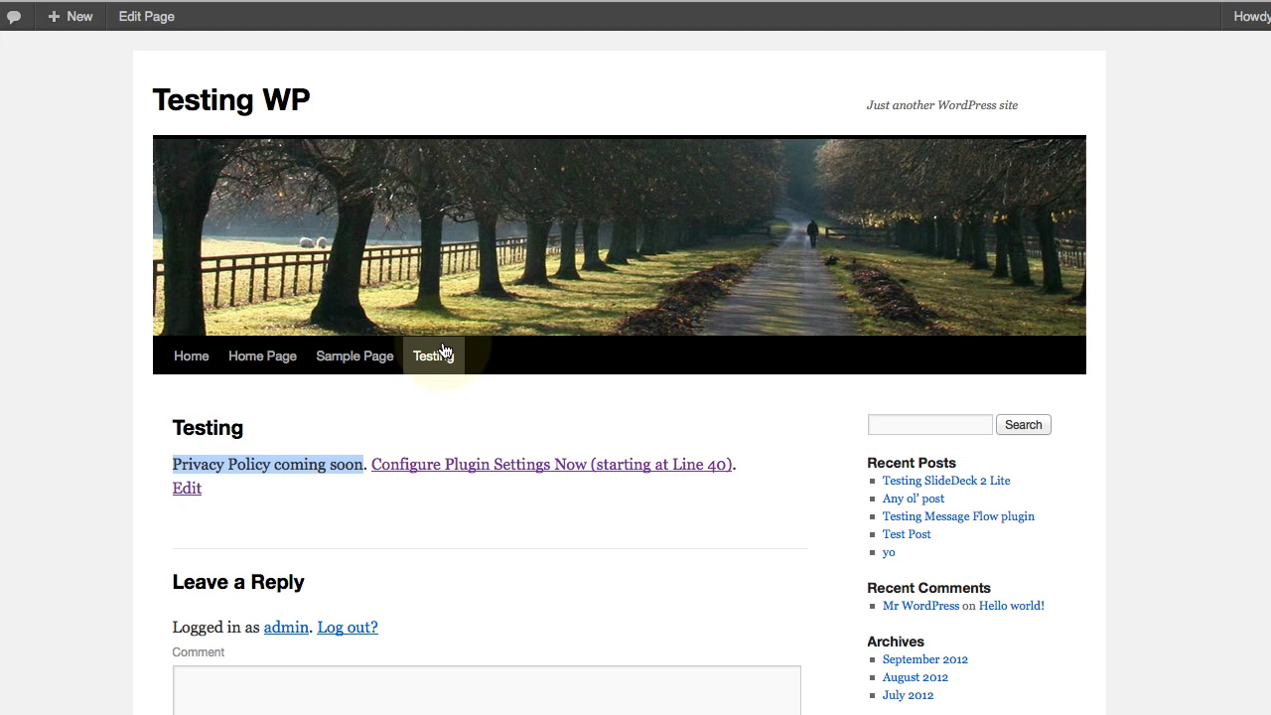
# Change the Testing page's shortcode to [my_terms_and_conditions], update the page and view it
pyautogui.click(146, 16)
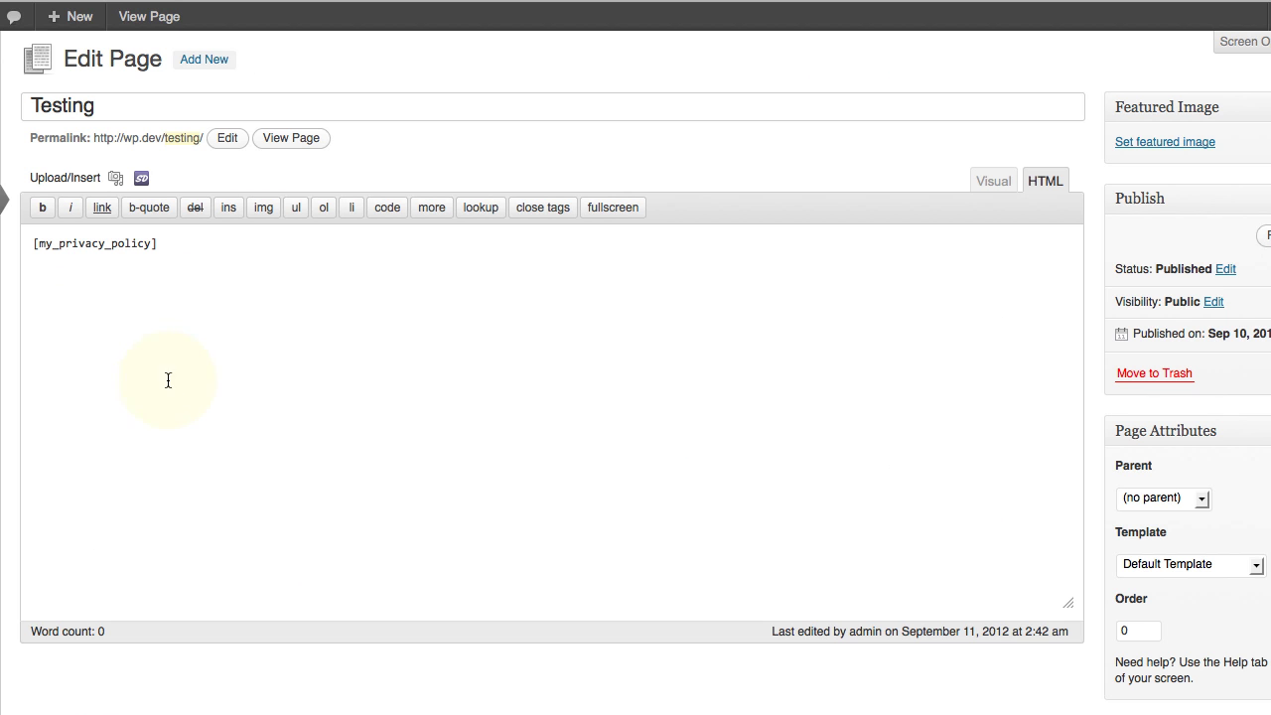
pyautogui.moveTo(62, 244); pyautogui.dragTo(153, 246)
pyautogui.write('terms')
pyautogui.write('_of')
pyautogui.press('BackSpace')
pyautogui.press('BackSpace')
pyautogui.write('and_conditions')
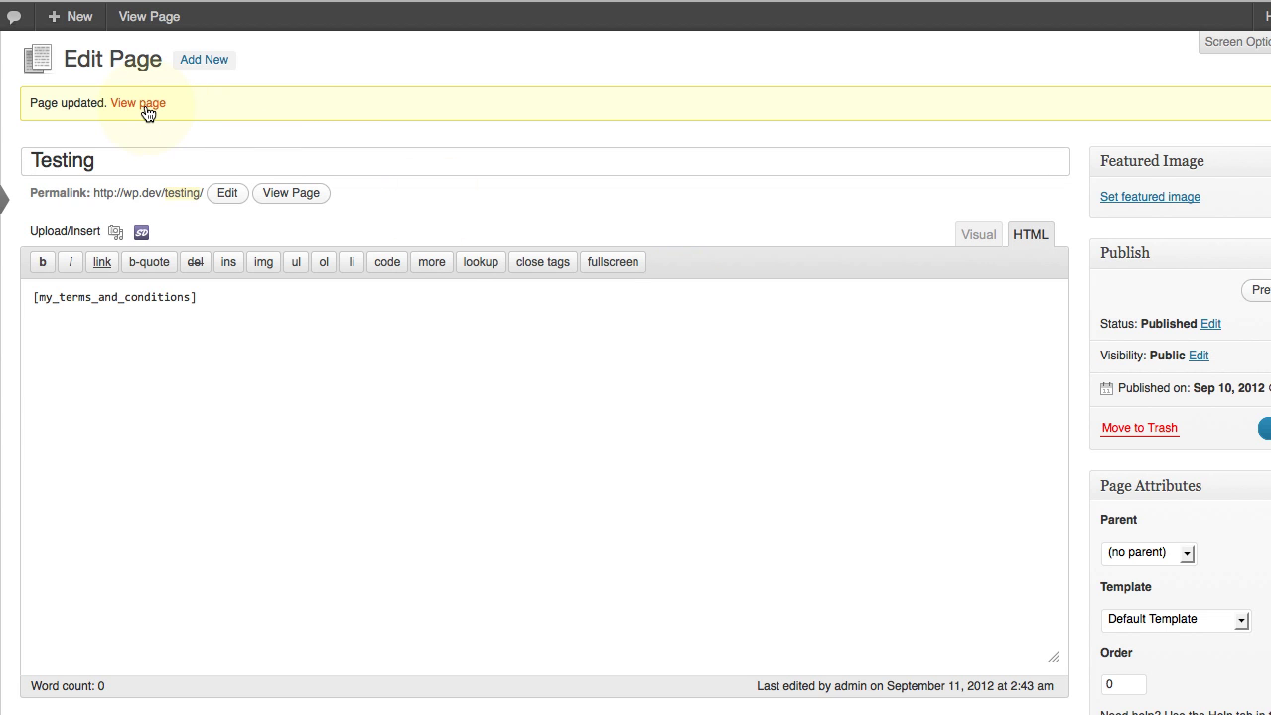
pyautogui.click(145, 106)
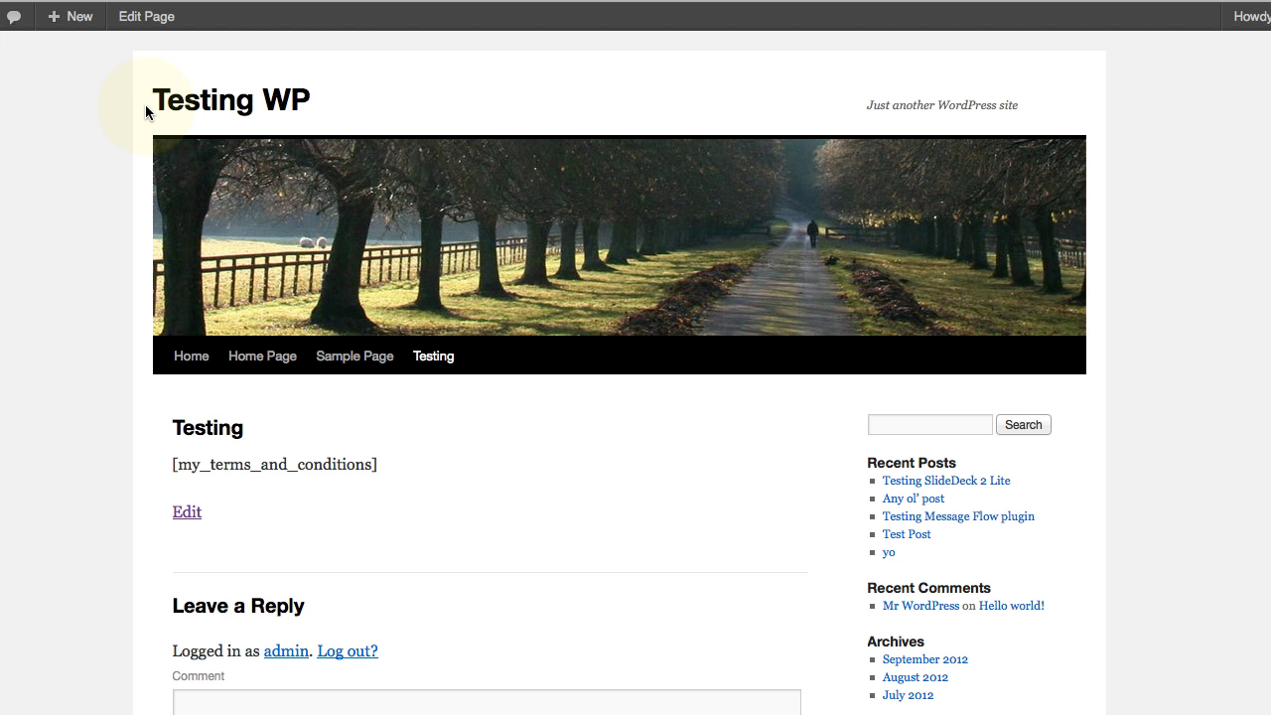
# Find the [my_terms_of_service] shortcode in the Automattic My T&C & Privacy Policy description among the installed plugins and copy it
pyautogui.hotkey('alt', 'Left')
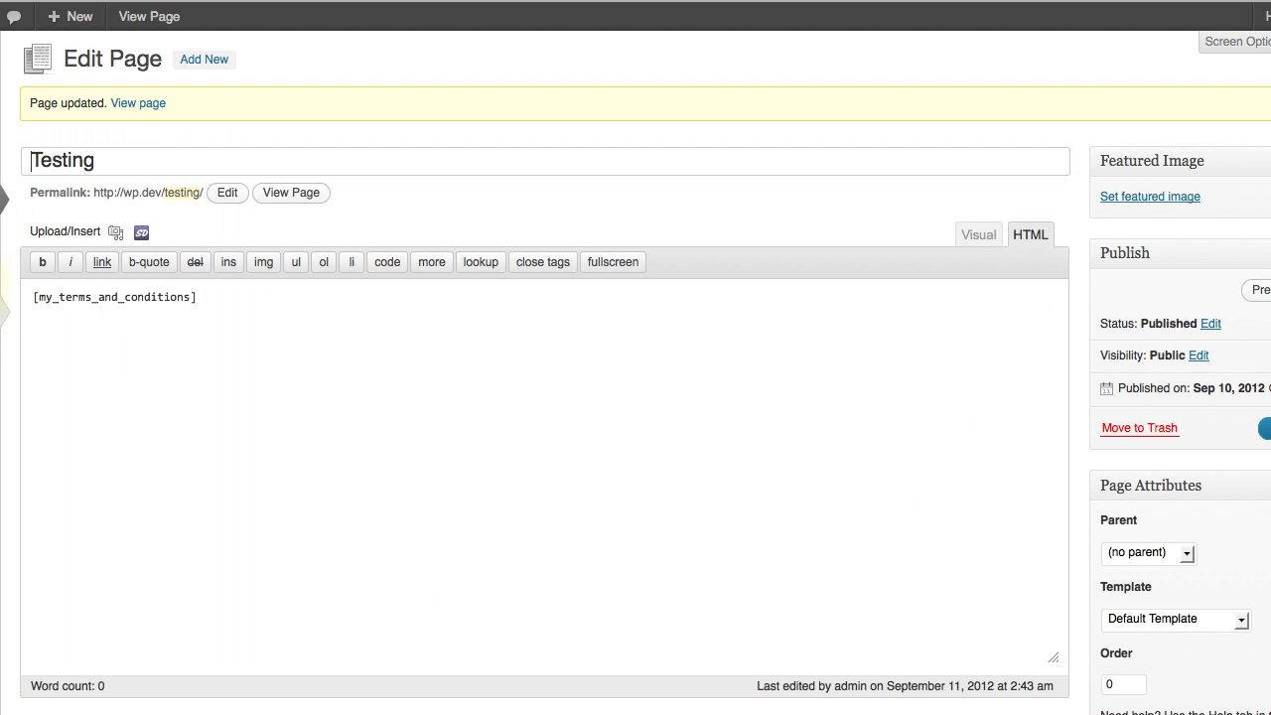
pyautogui.moveTo(2, 406)
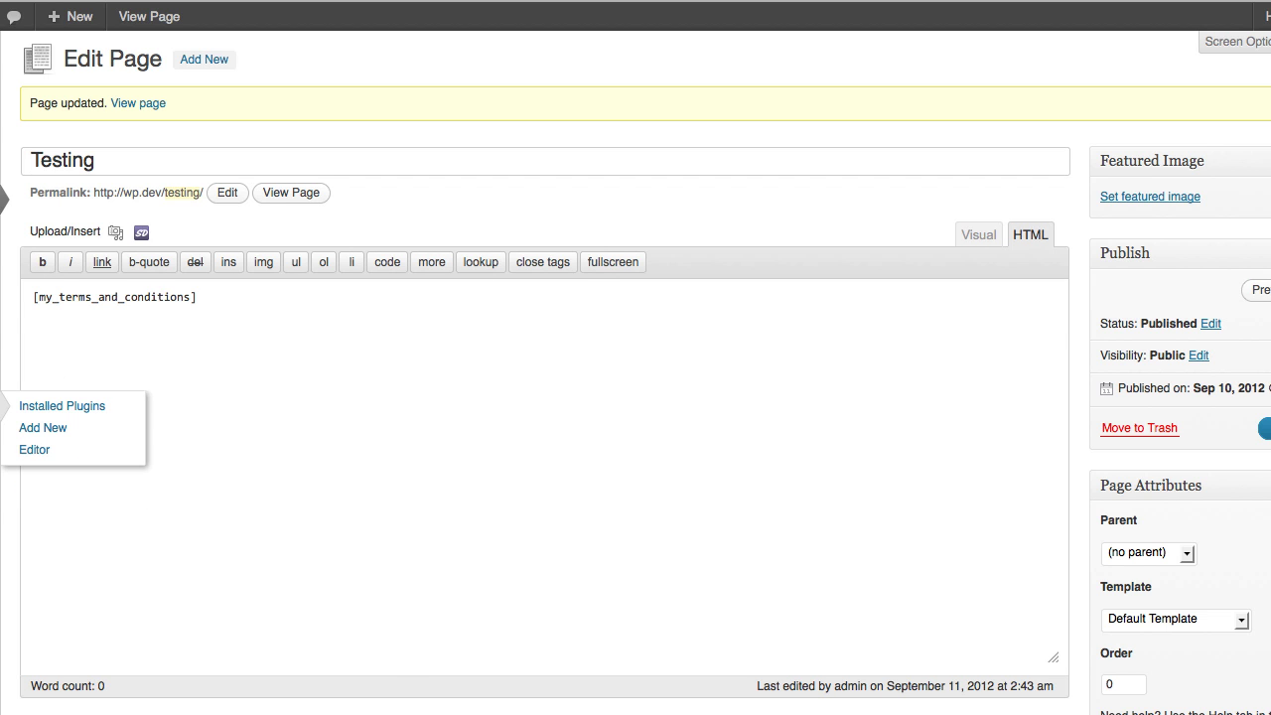
pyautogui.click(2, 406)
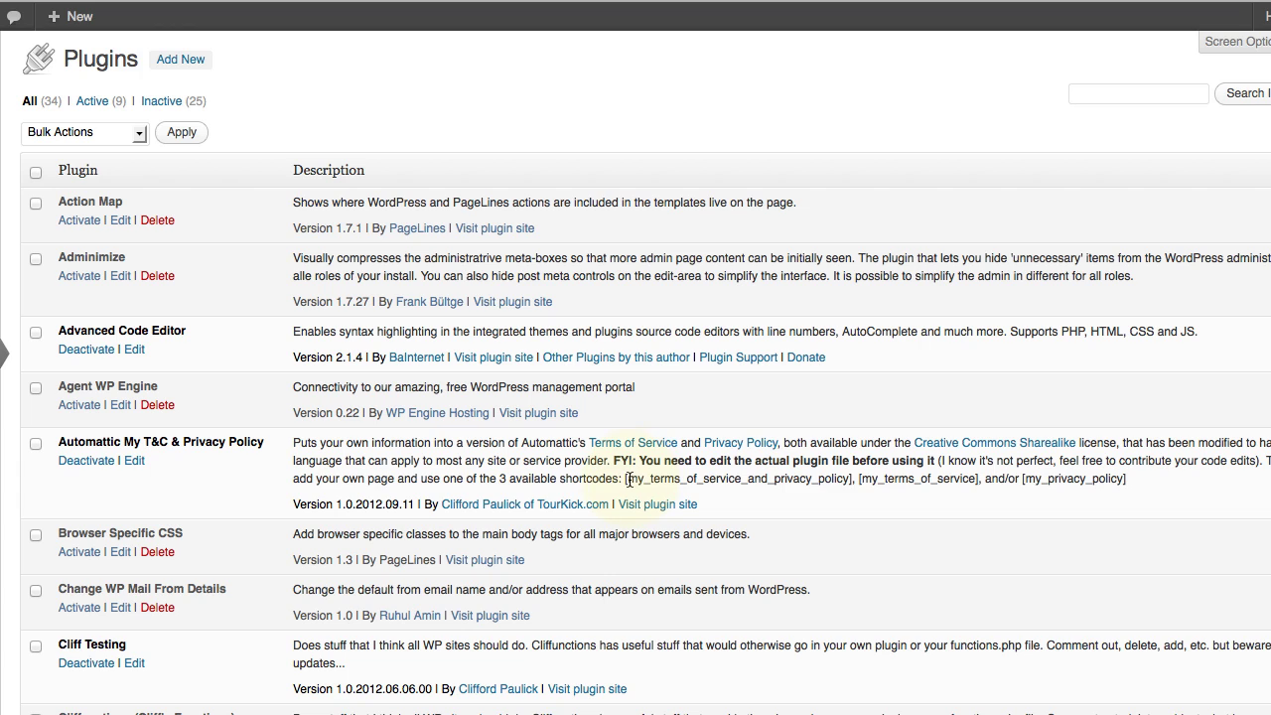
pyautogui.moveTo(857, 478); pyautogui.dragTo(972, 481)
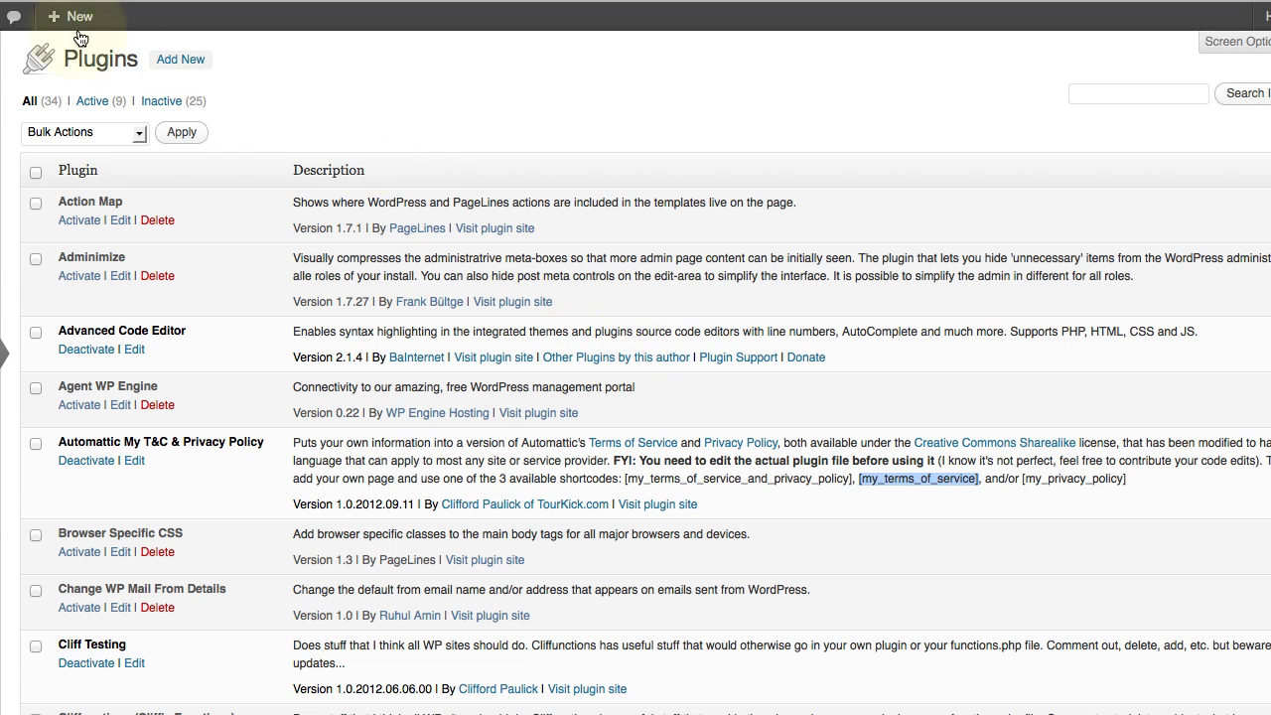
# Reopen the Testing page for editing, replace its content with [my_terms_of_service], update the page and view it
pyautogui.click(65, 1)
pyautogui.press('BackSpace')
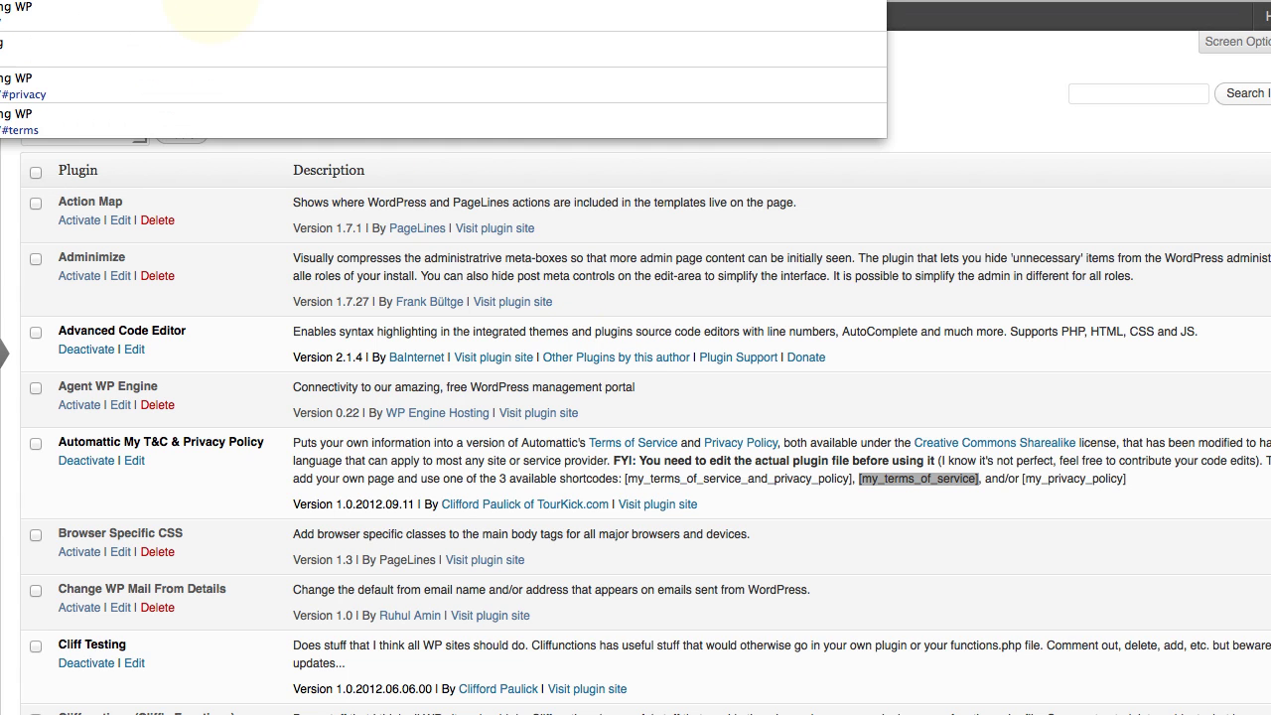
pyautogui.press('Return')
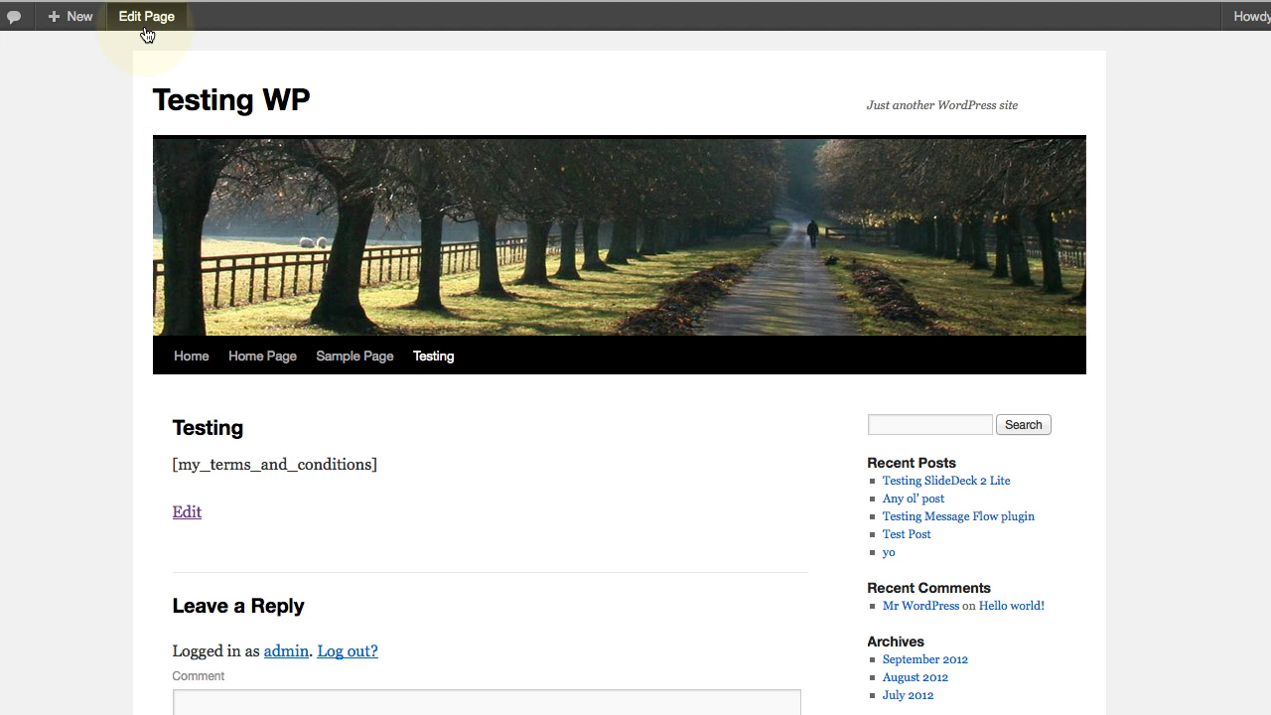
pyautogui.click(147, 16)
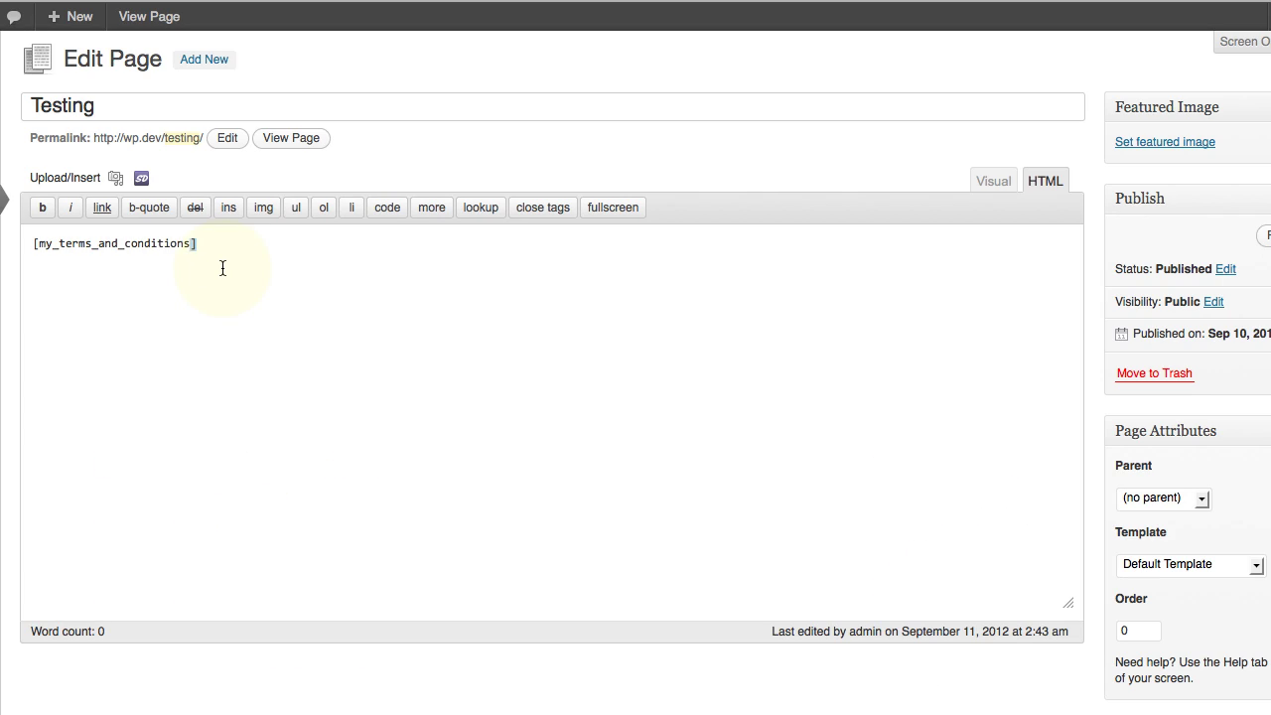
pyautogui.hotkey('ctrl', 'a')
pyautogui.write('[my_terms_of_service]')
pyautogui.click(1261, 374)
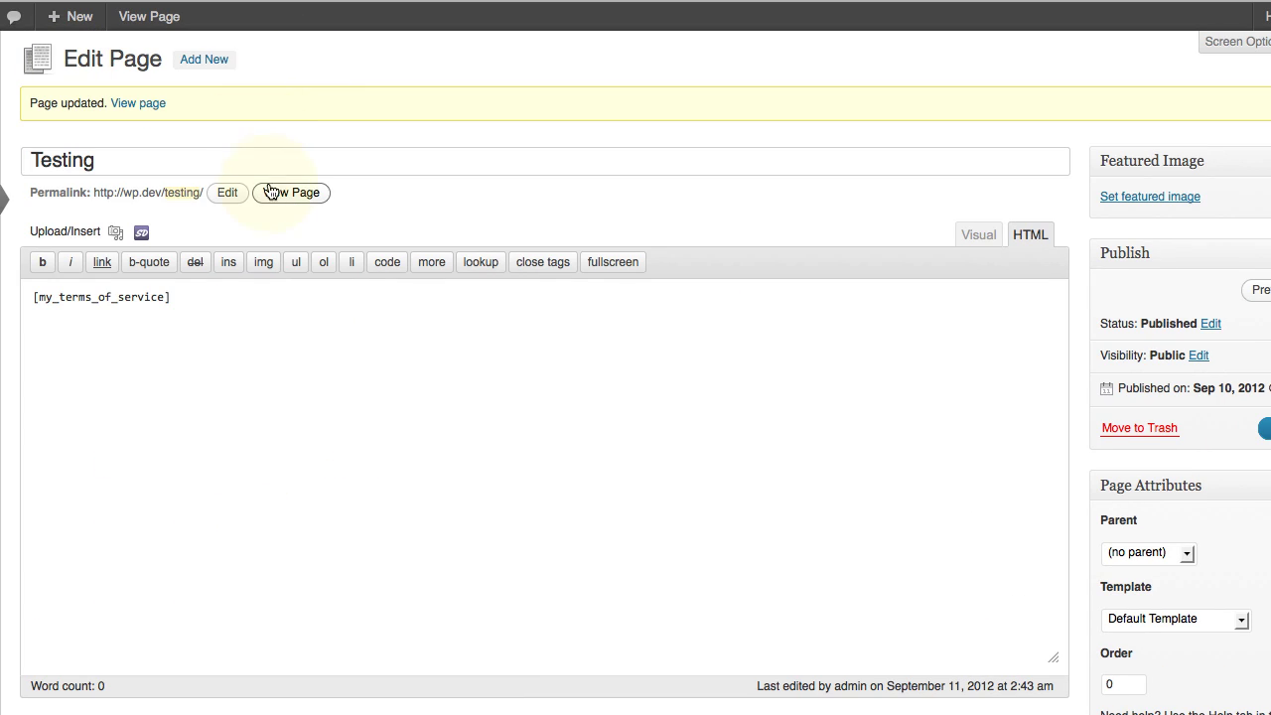
pyautogui.click(144, 110)
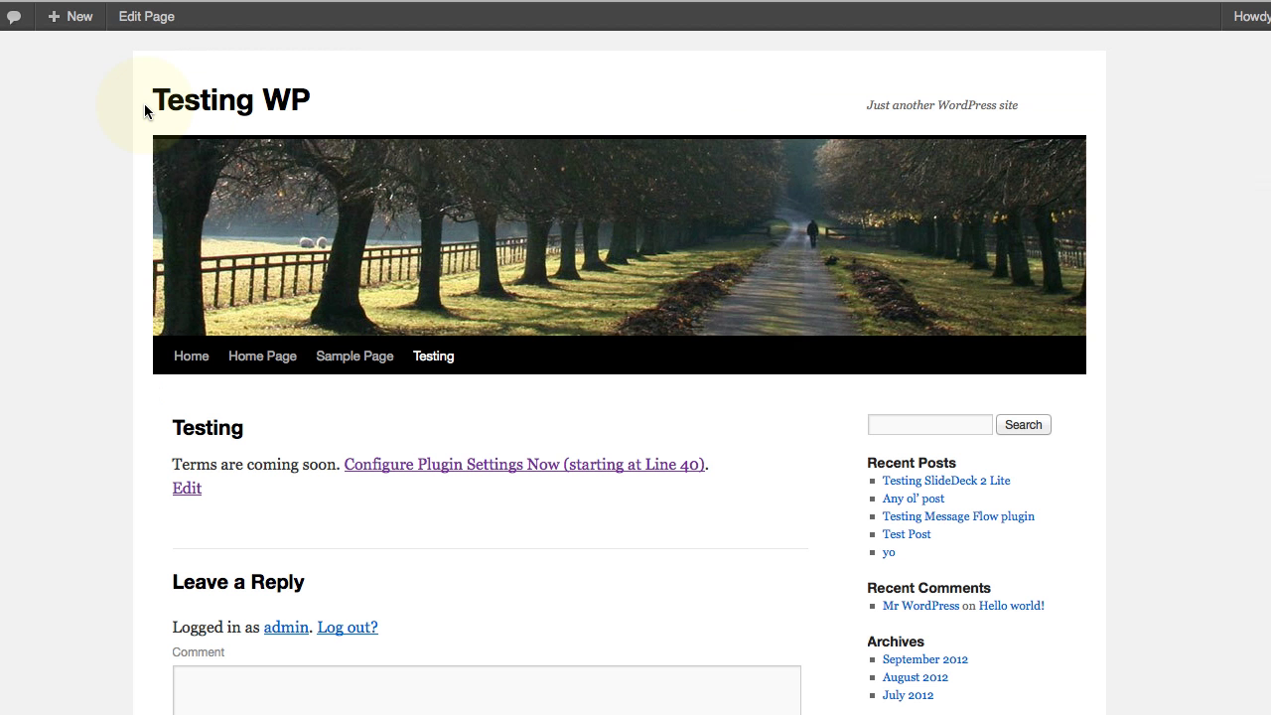
# Examine the Testing page's terms notice and test its Edit link, returning to the published page
pyautogui.doubleClick(183, 461)
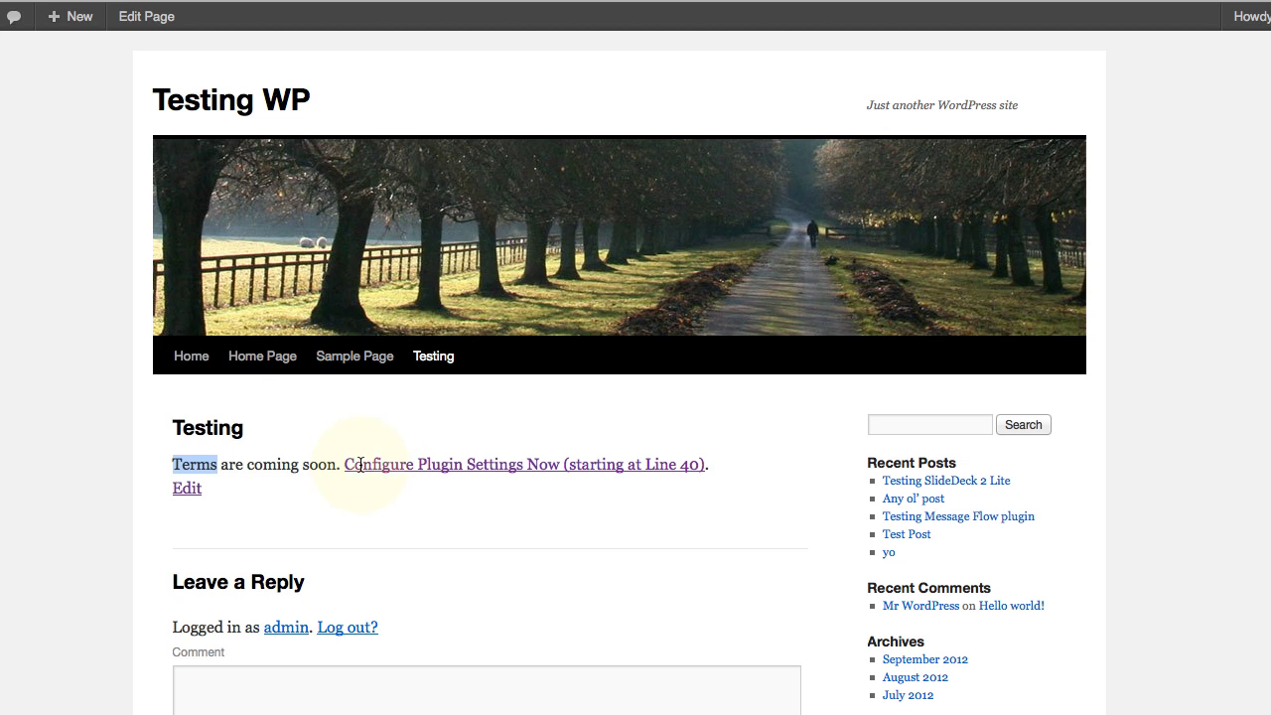
pyautogui.click(187, 489)
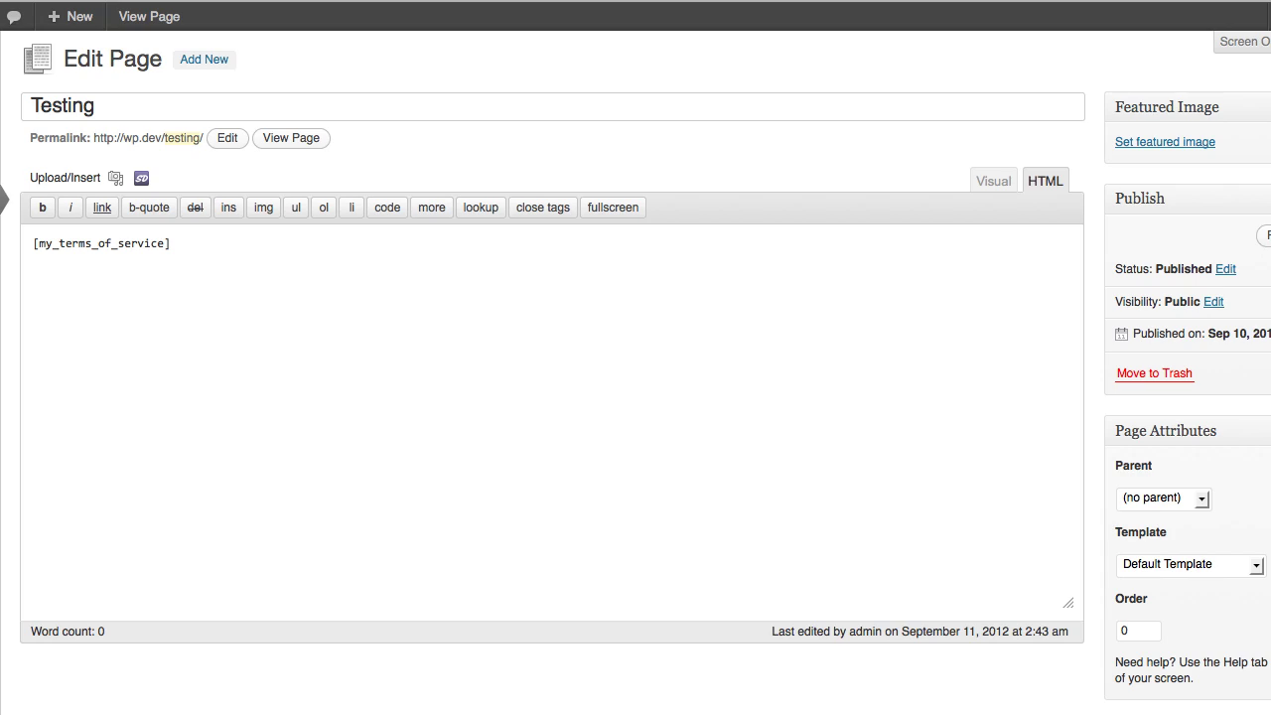
pyautogui.hotkey('alt', 'Left')
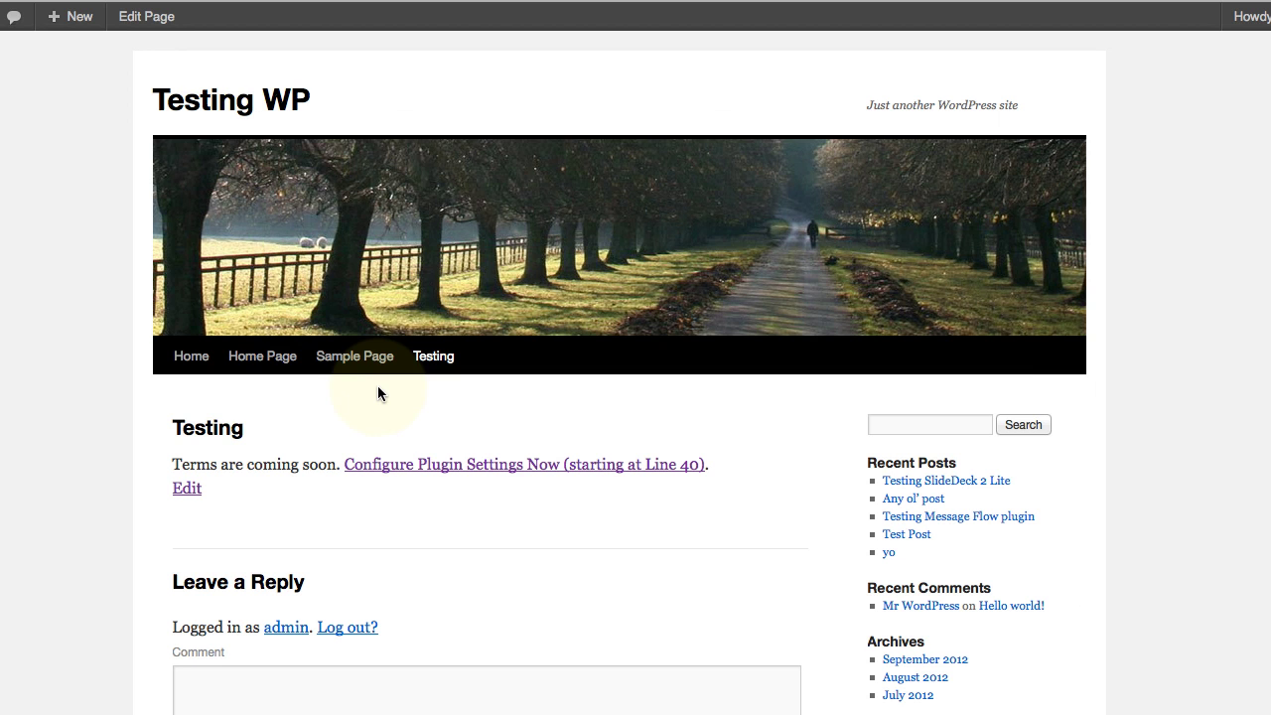
# Set $tcpp_publish to 1 in the plugin file through the configure link, save it and view the Testing page
pyautogui.click(417, 478)
pyautogui.scroll(-15, 189, 611)
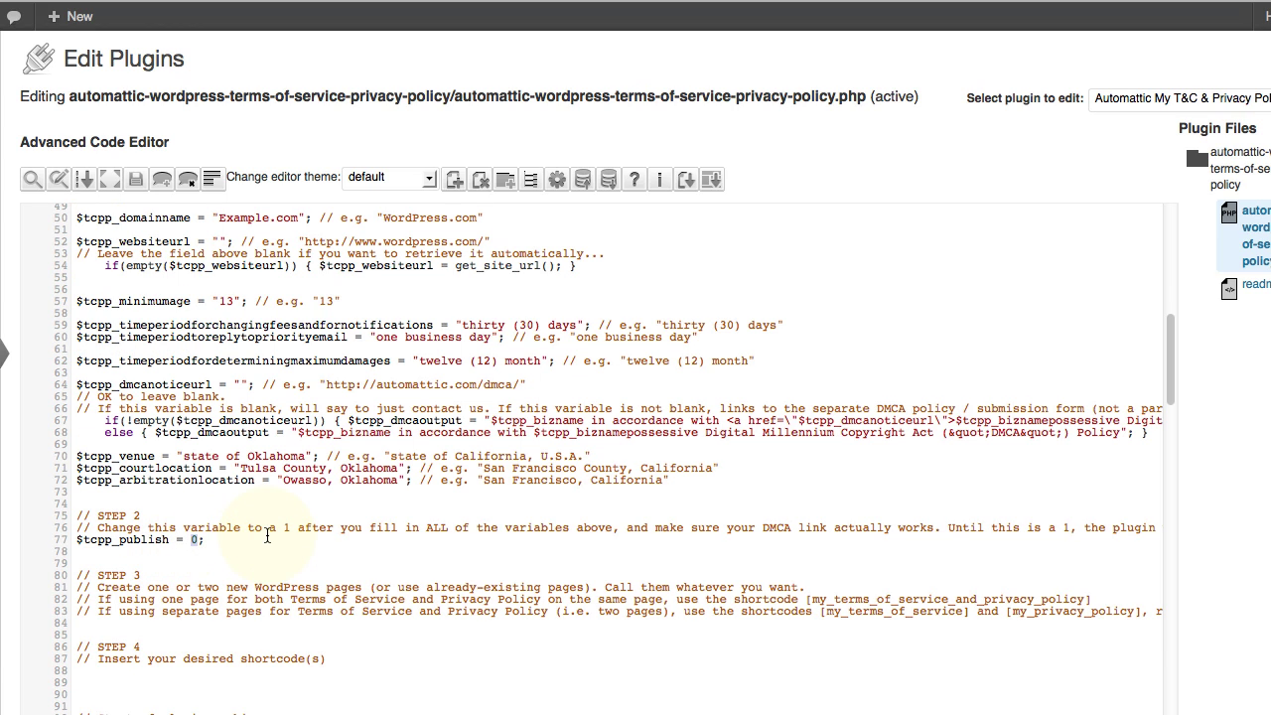
pyautogui.scroll(-3, 8, 163)
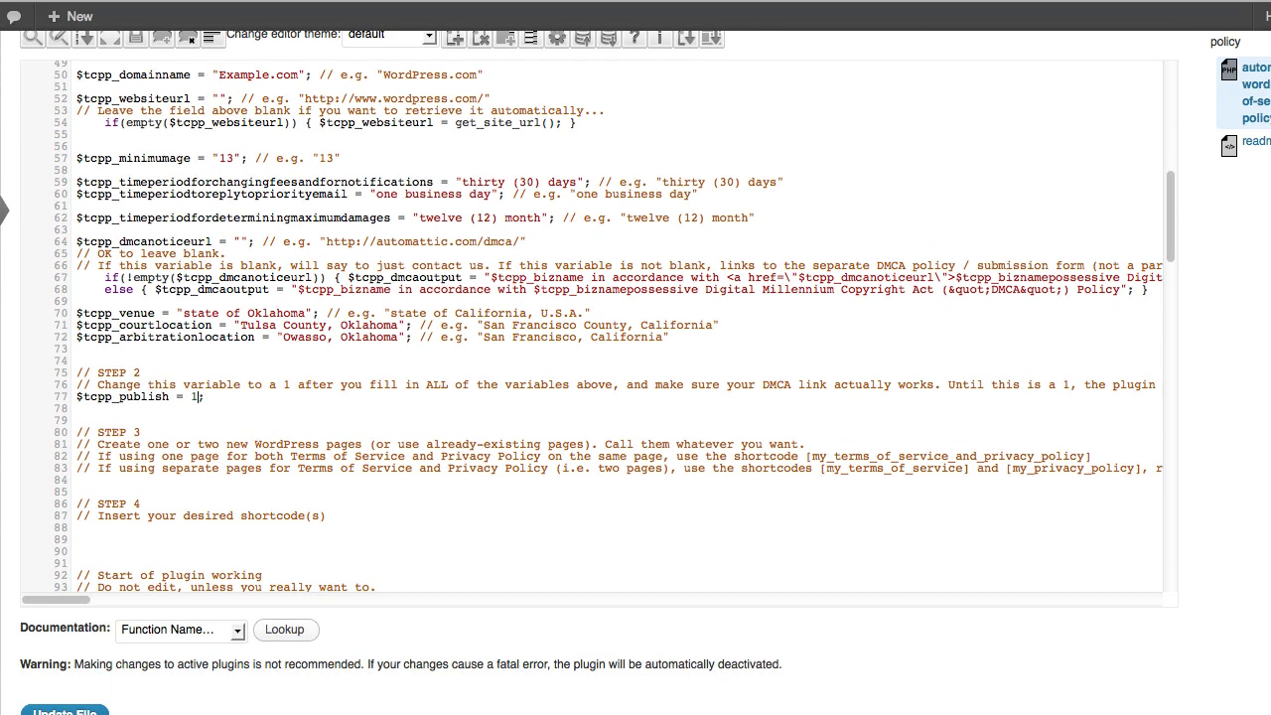
pyautogui.hotkey('ctrl', 's')
pyautogui.moveTo(8, 162)
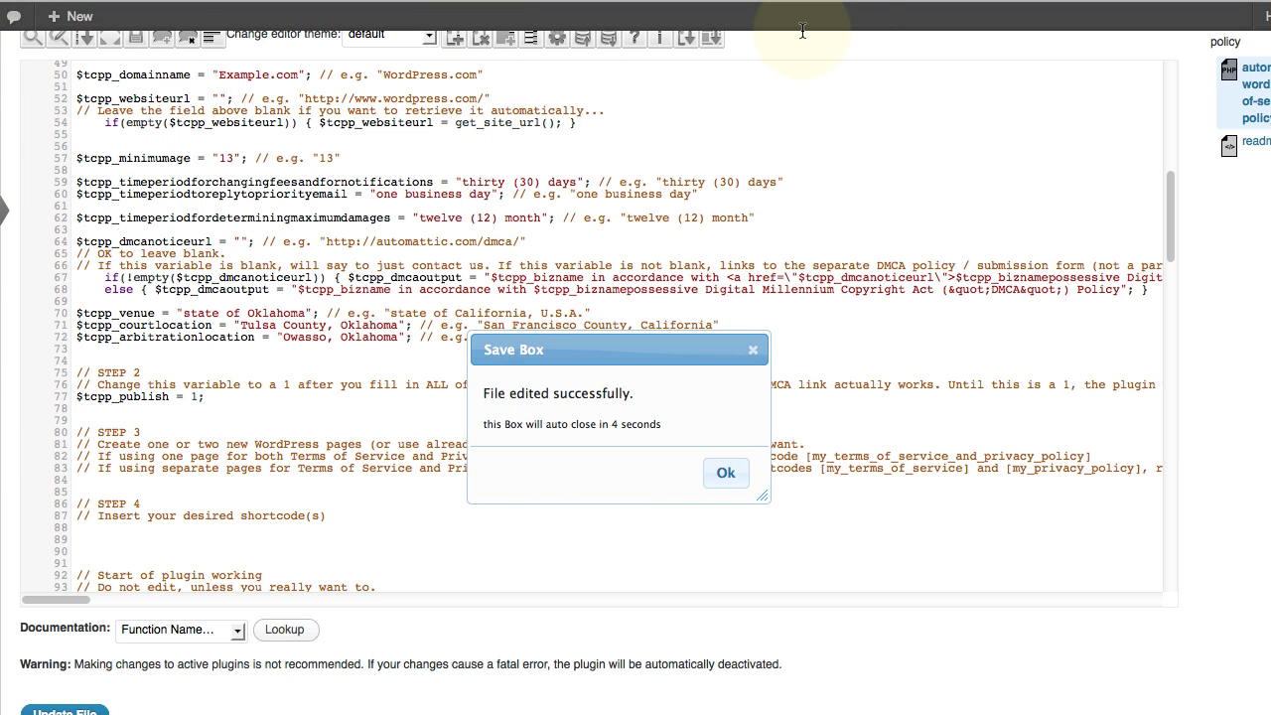
pyautogui.write('te')
pyautogui.press('Return')
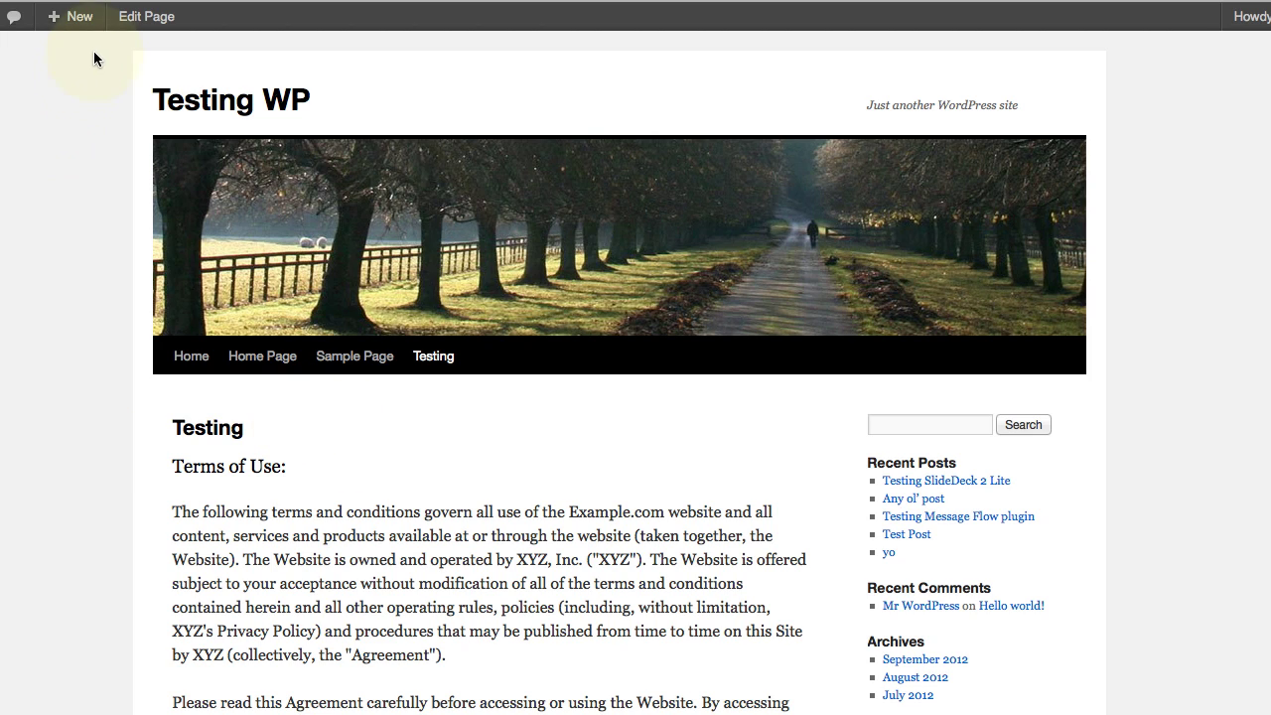
# Deactivate the Automattic My T&C & Privacy Policy plugin in the installed plugins list and delete its files
pyautogui.moveTo(1, 17)
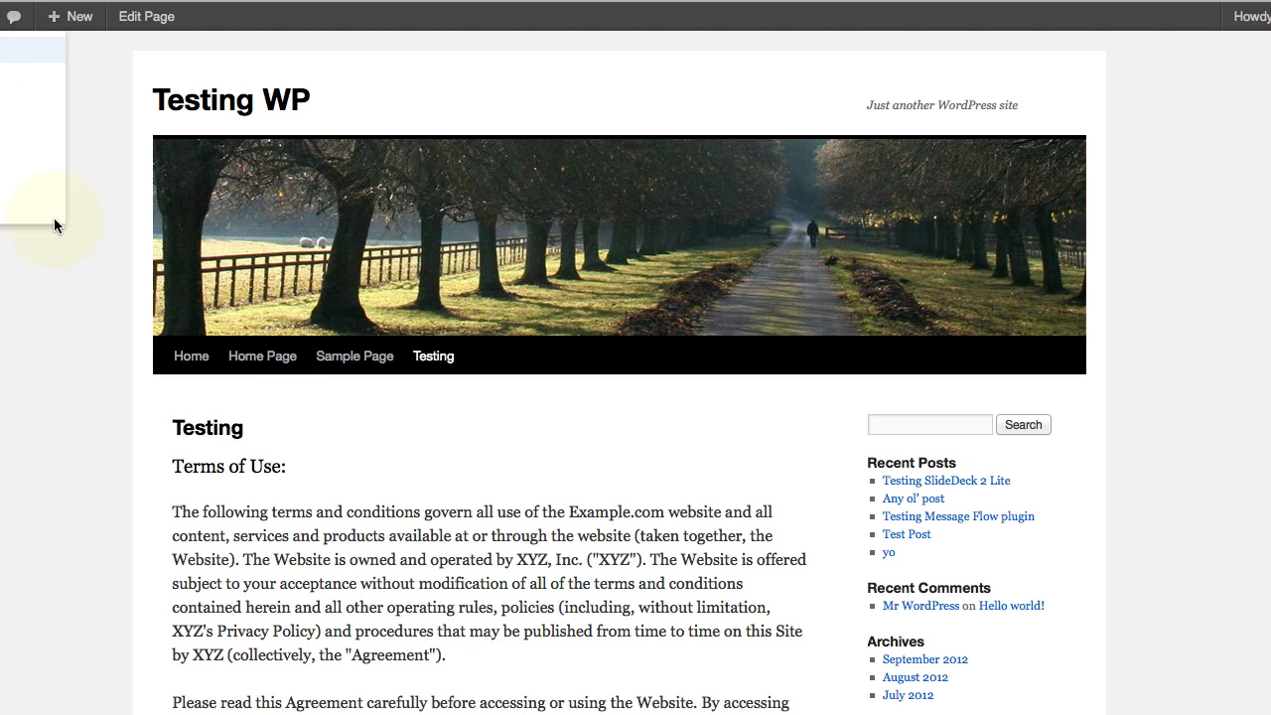
pyautogui.click(33, 50)
pyautogui.moveTo(3, 427)
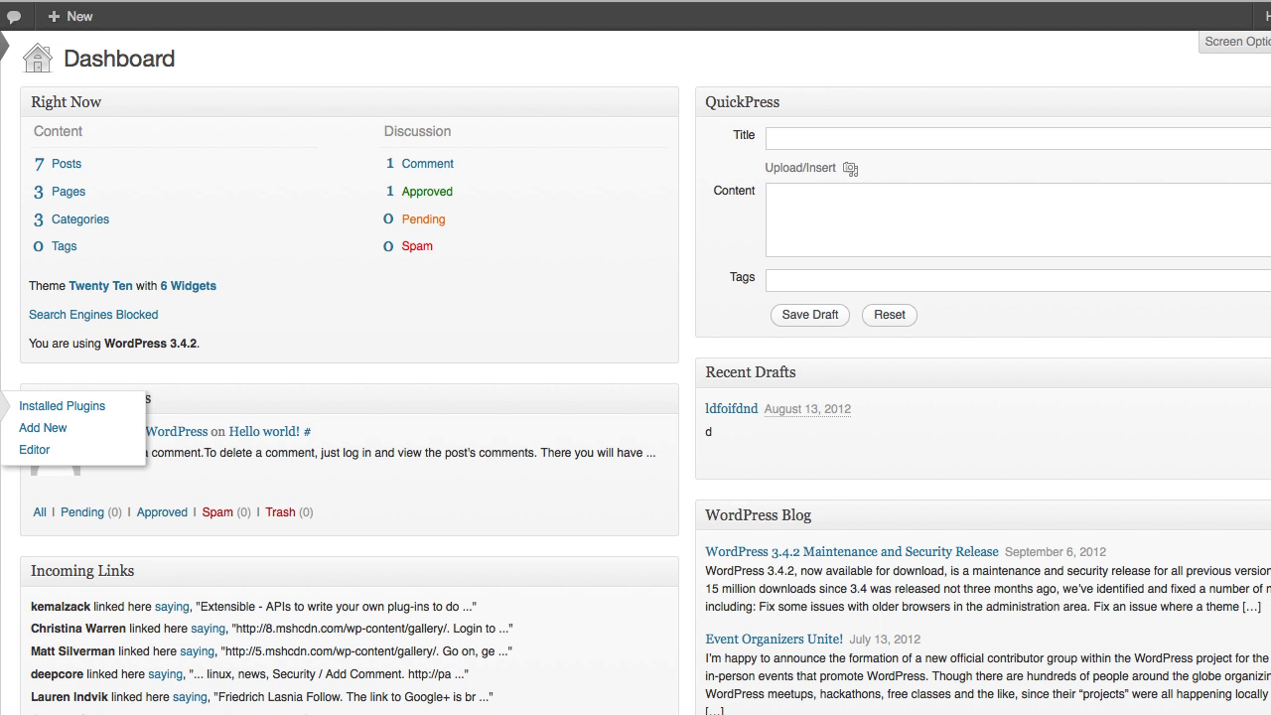
pyautogui.click(62, 405)
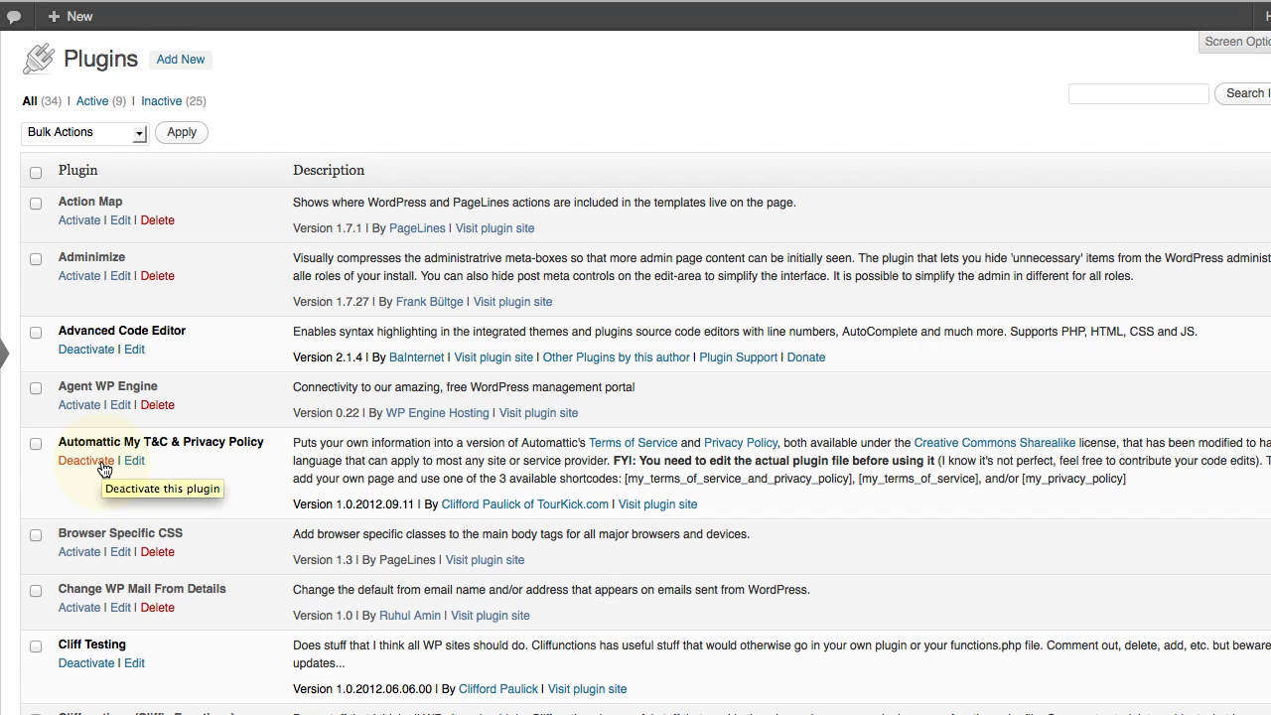
pyautogui.click(103, 462)
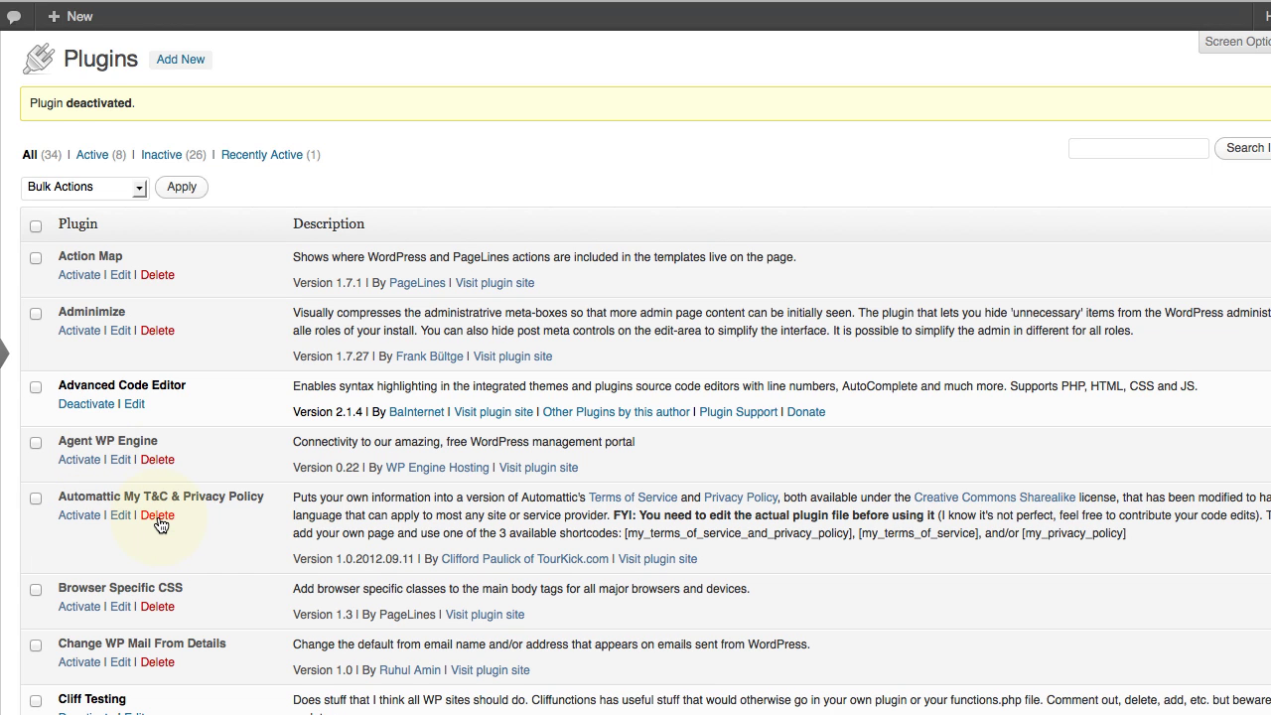
pyautogui.click(157, 516)
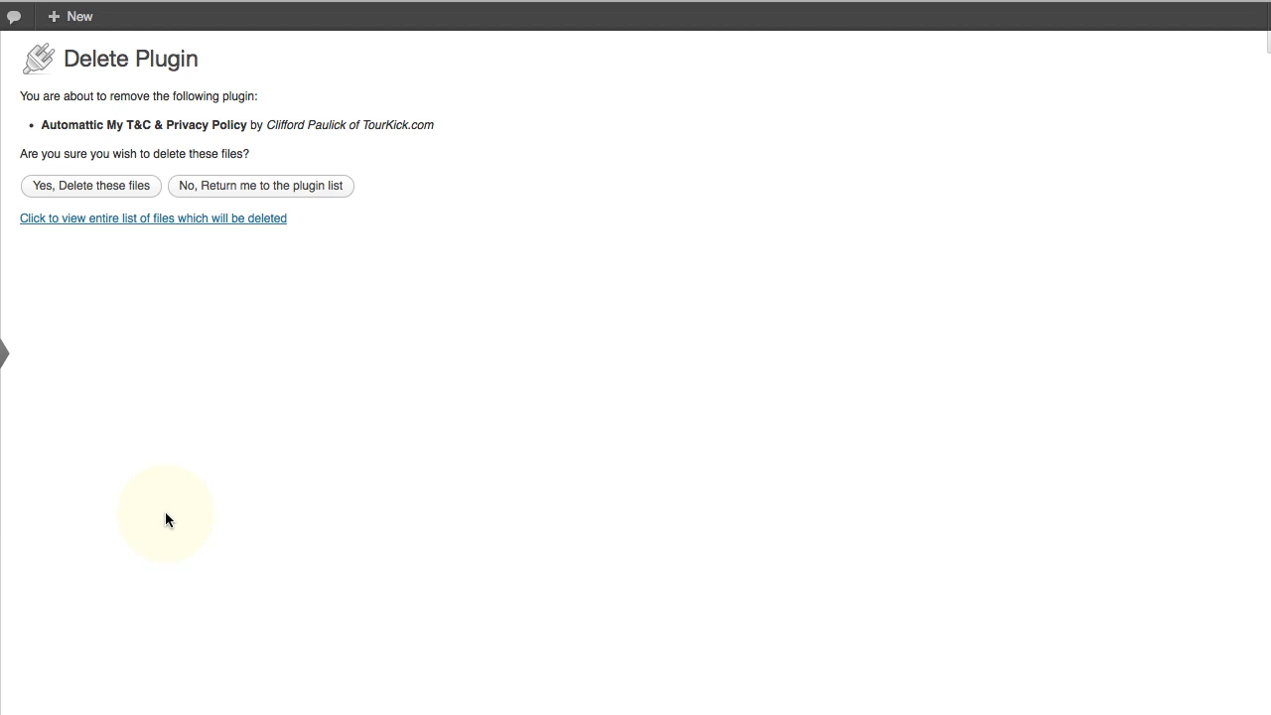
pyautogui.click(84, 186)
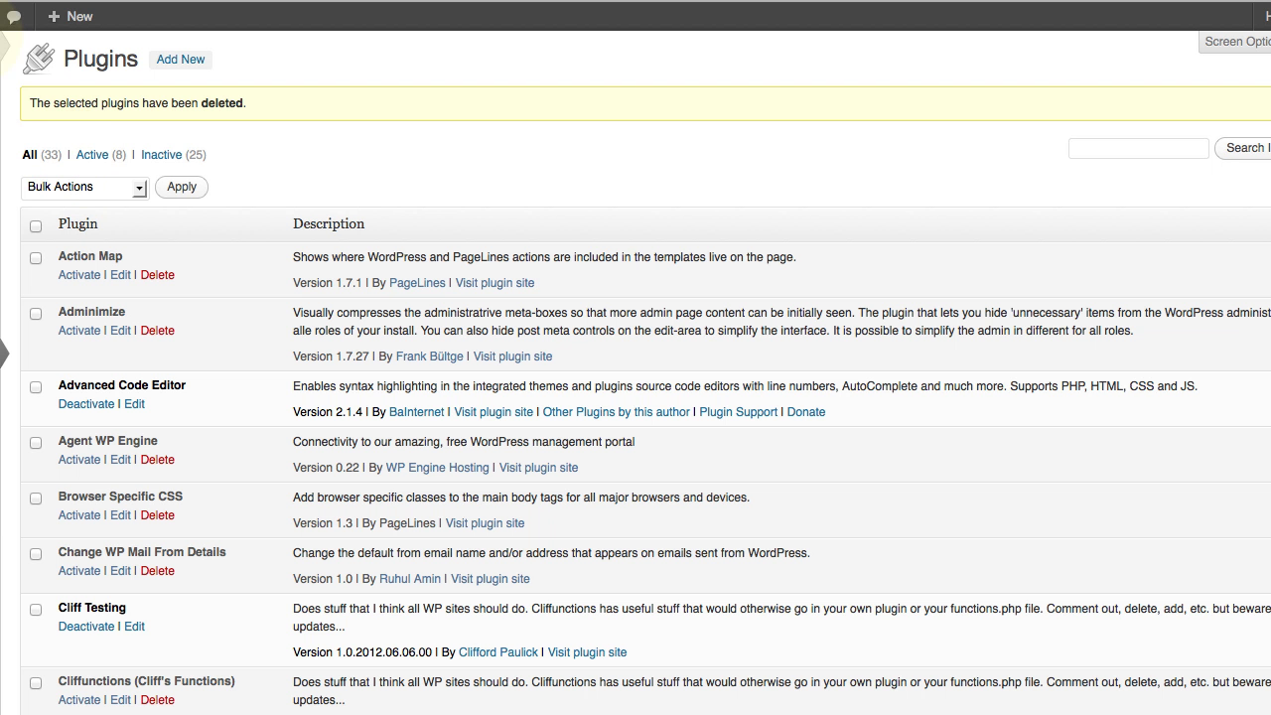
# Leave the plugins list and visit the site's front page
pyautogui.click(1, 30)
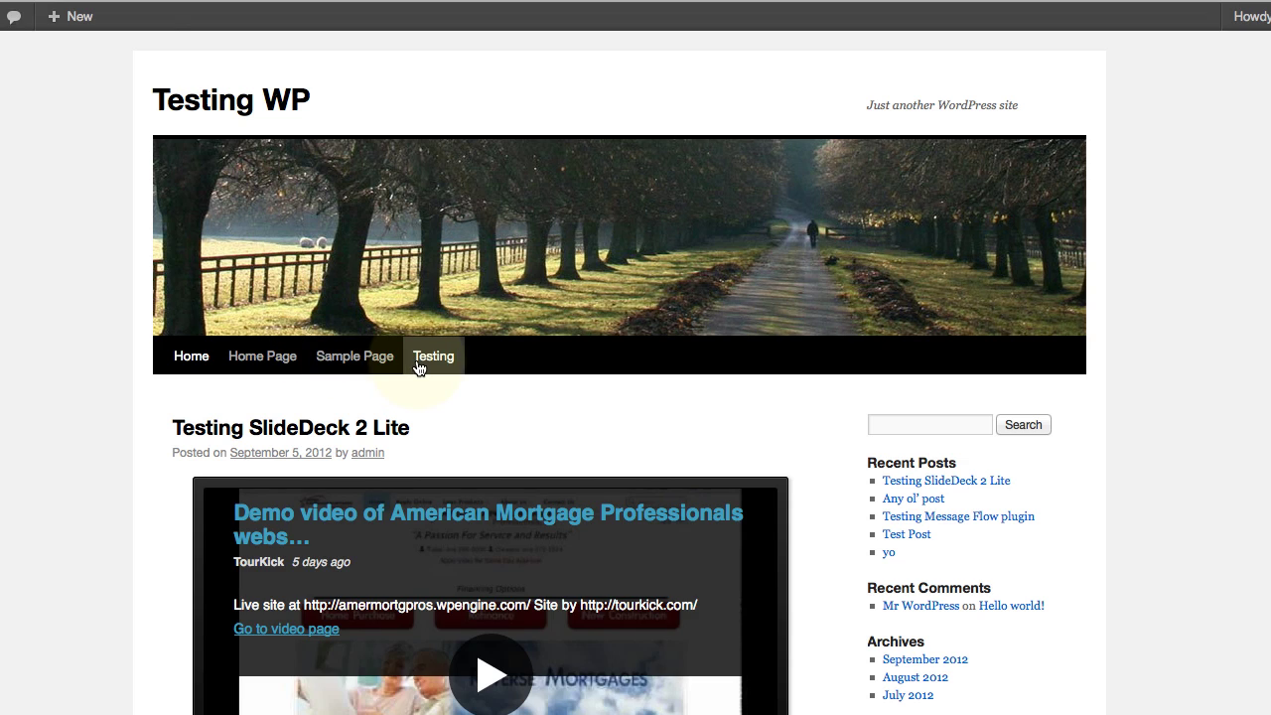